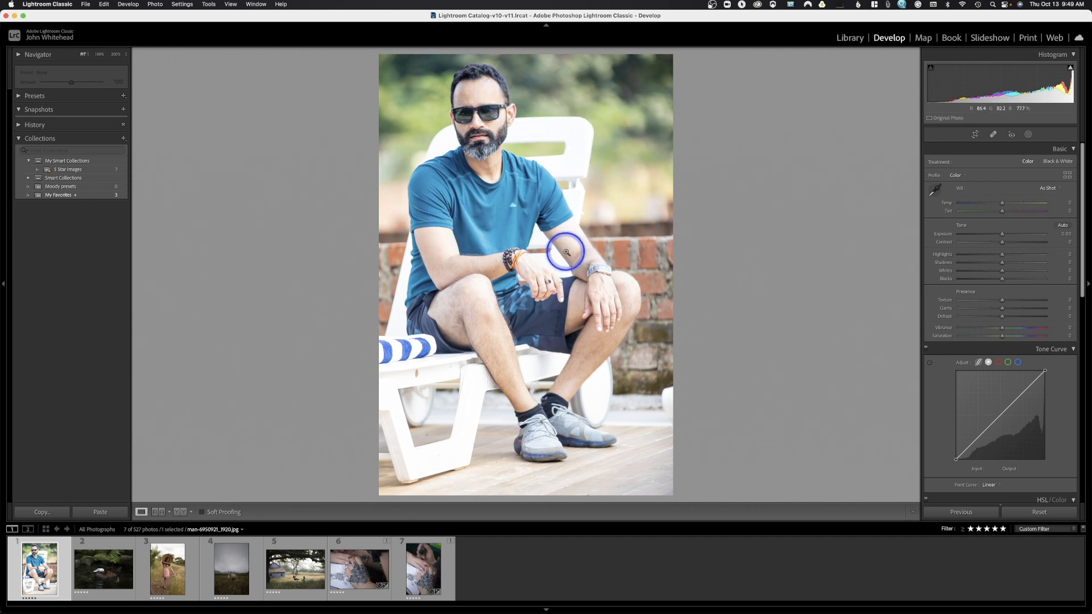
# Step: Lower the exposure of the seated man's photo to -0.30
pyautogui.click(1000, 237)
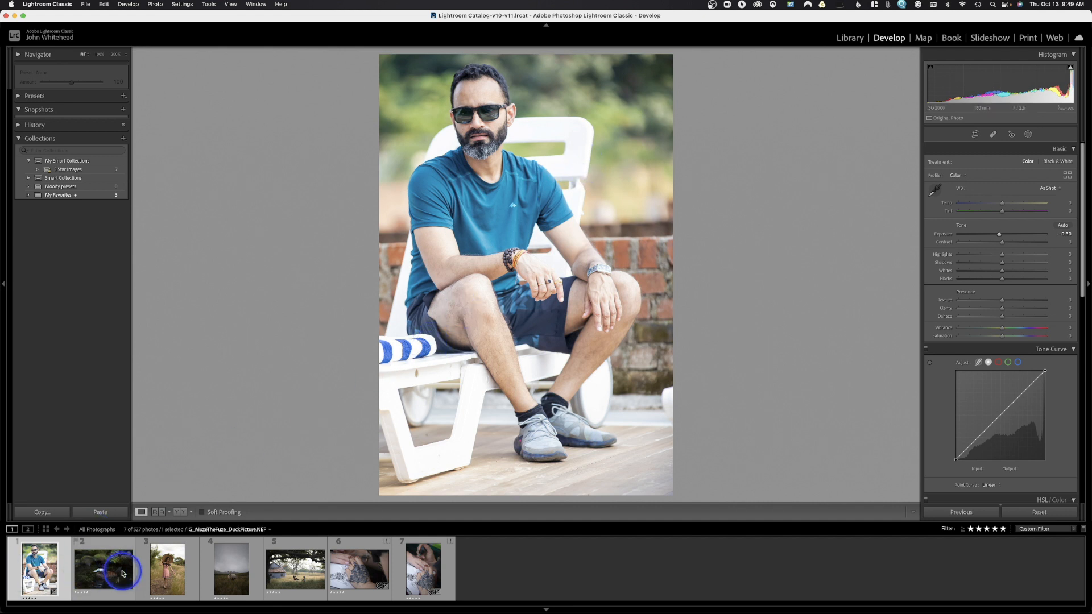
# Step: Open the duck photo, apply Auto white balance, and fine-tune its temperature to 5,283
pyautogui.click(101, 566)
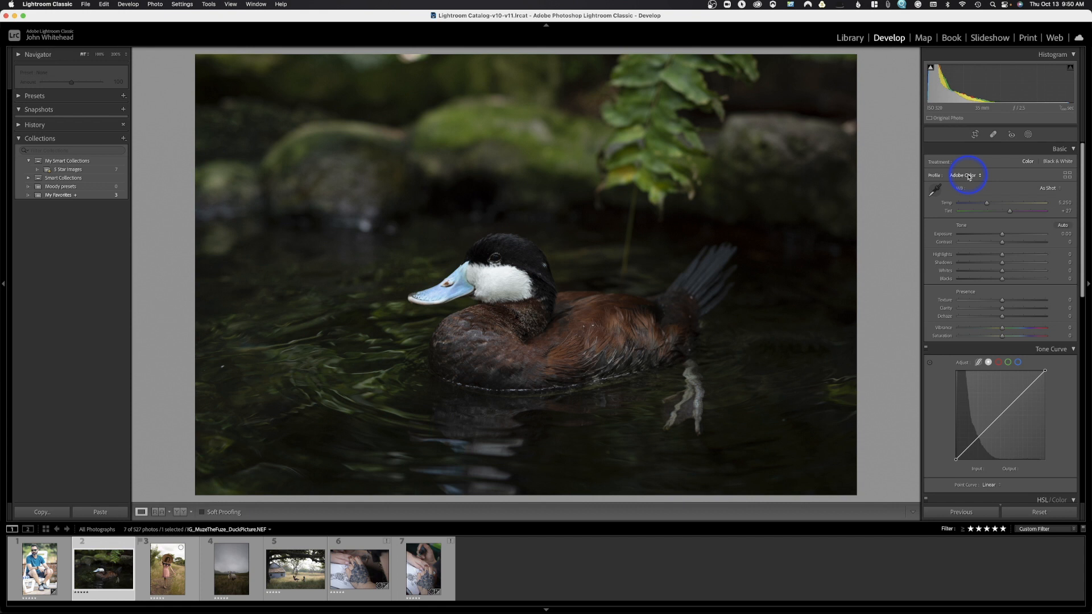
pyautogui.click(1051, 189)
pyautogui.click(1048, 197)
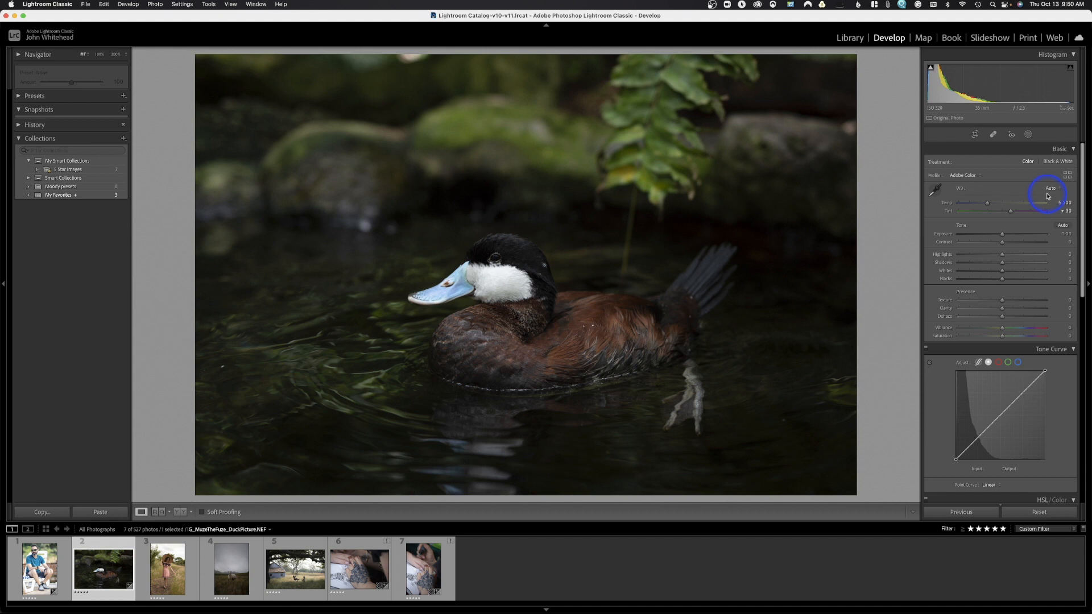
pyautogui.click(990, 204)
pyautogui.moveTo(989, 205); pyautogui.dragTo(987, 204)
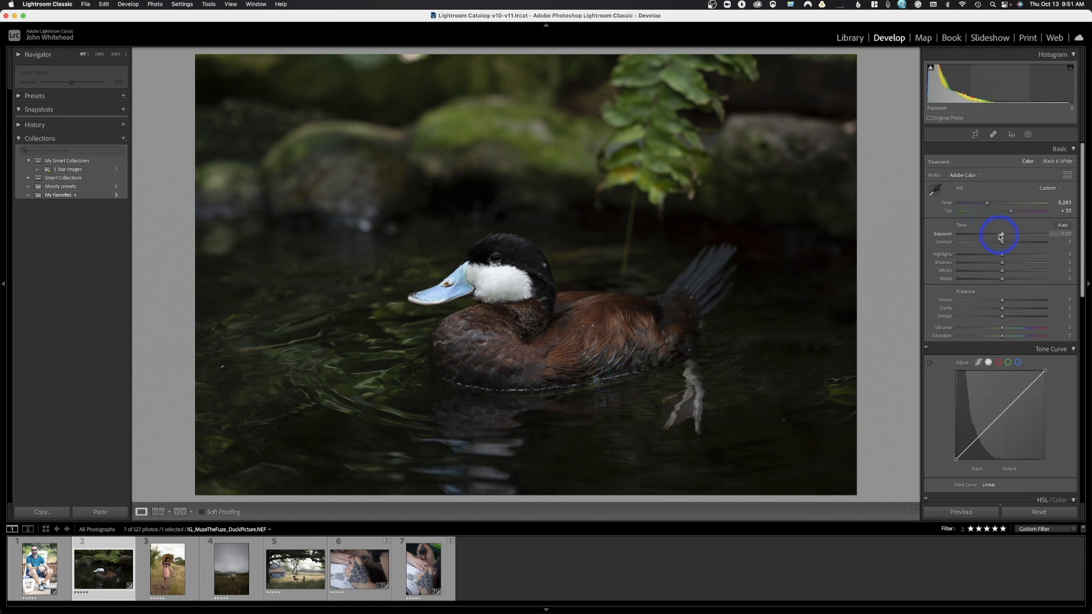
pyautogui.moveTo(1001, 236); pyautogui.dragTo(1006, 238)
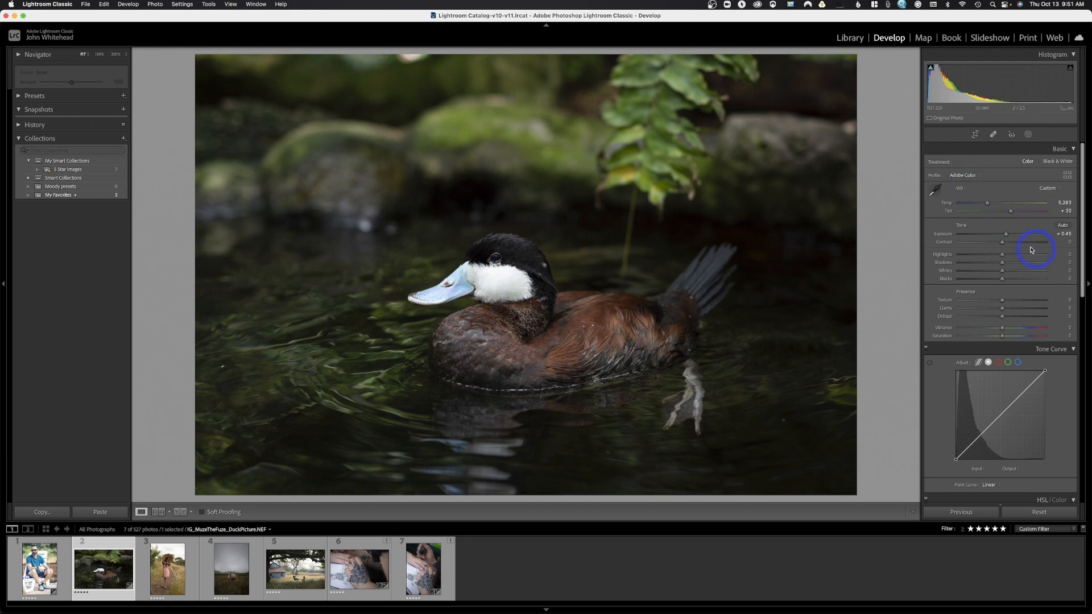
pyautogui.moveTo(1007, 235); pyautogui.dragTo(1004, 236)
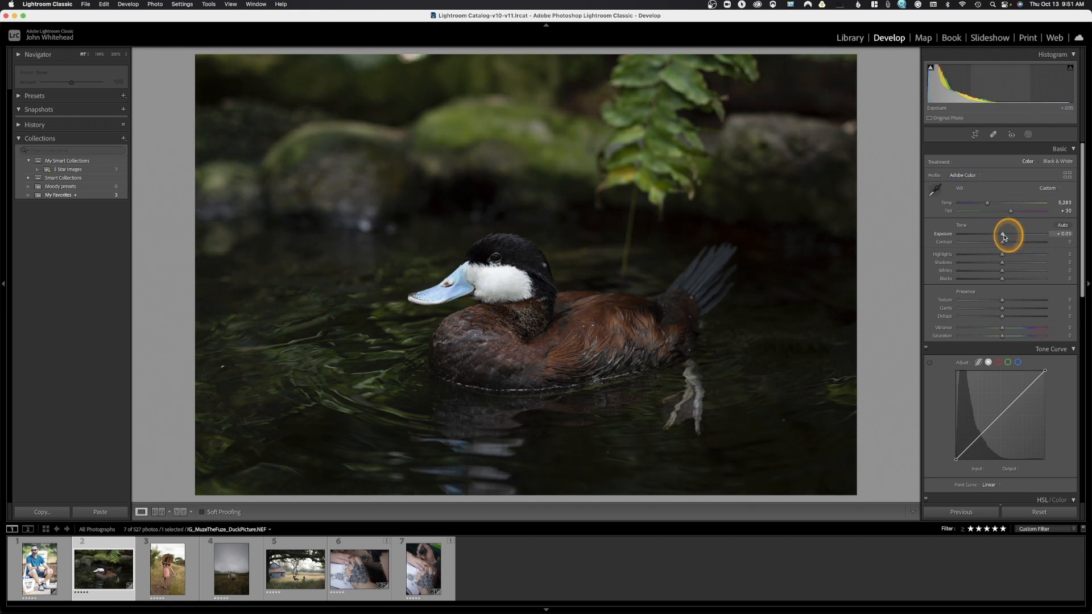
pyautogui.doubleClick(946, 235)
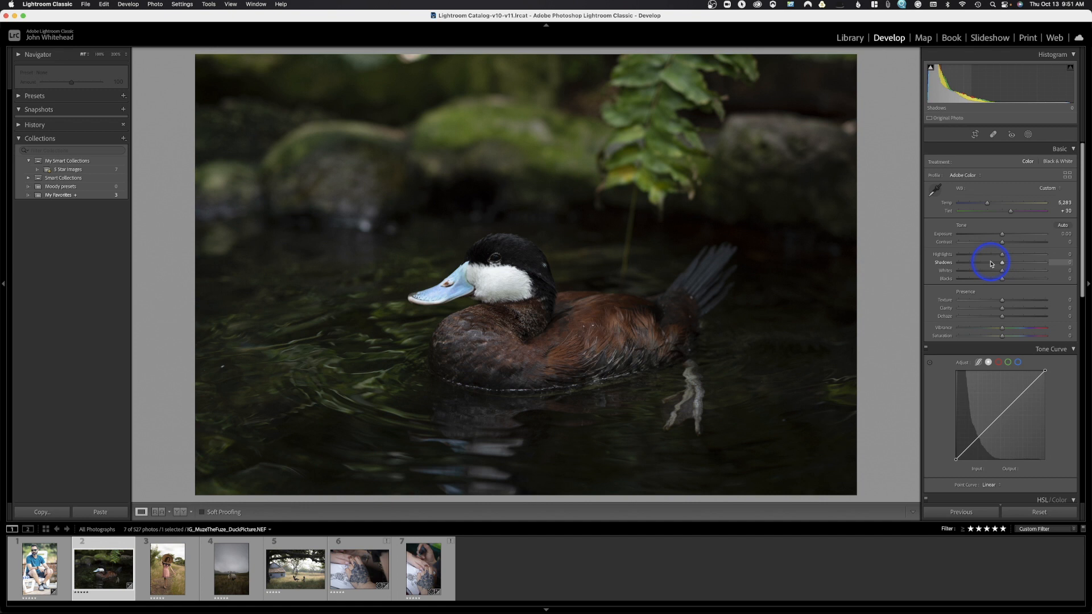
# Step: Reduce the duck photo's contrast to -10 and try highlights at -13 before resetting the highlights
pyautogui.moveTo(1003, 246); pyautogui.dragTo(999, 248)
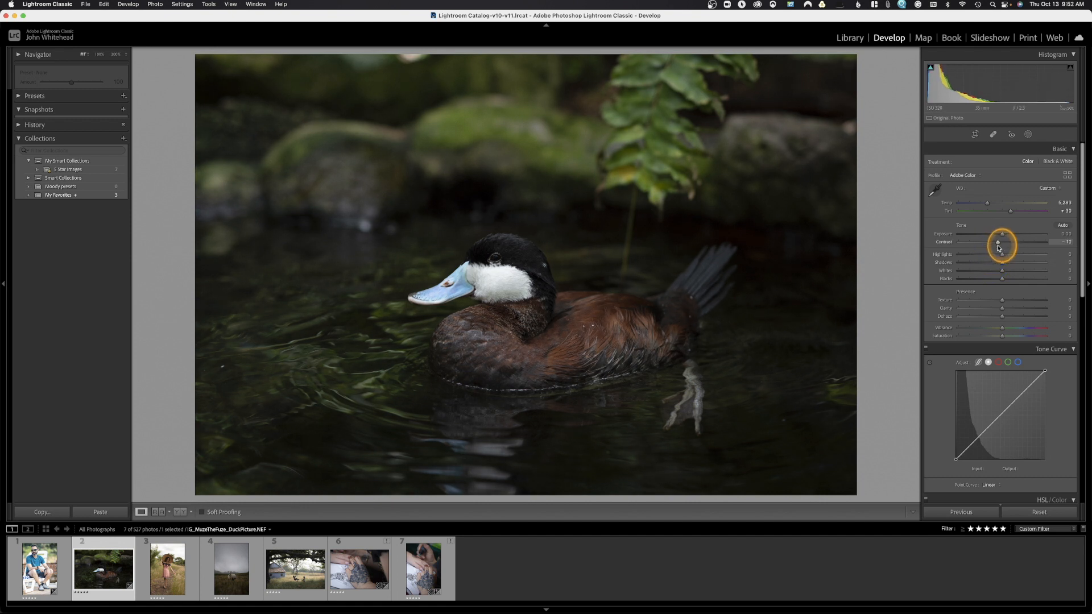
pyautogui.moveTo(999, 248); pyautogui.dragTo(999, 248)
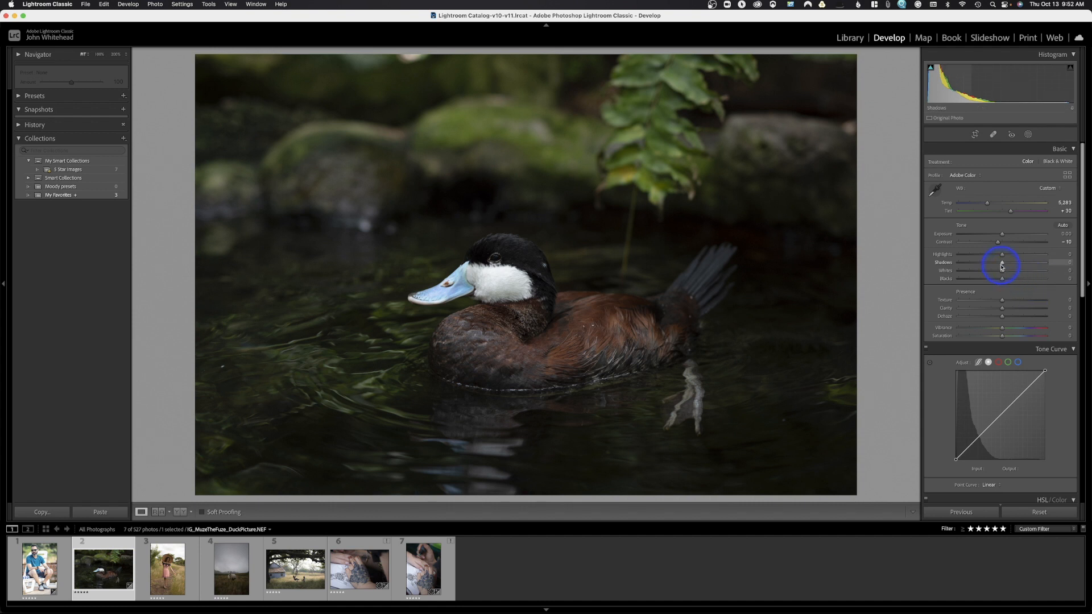
pyautogui.moveTo(1002, 257); pyautogui.dragTo(996, 259)
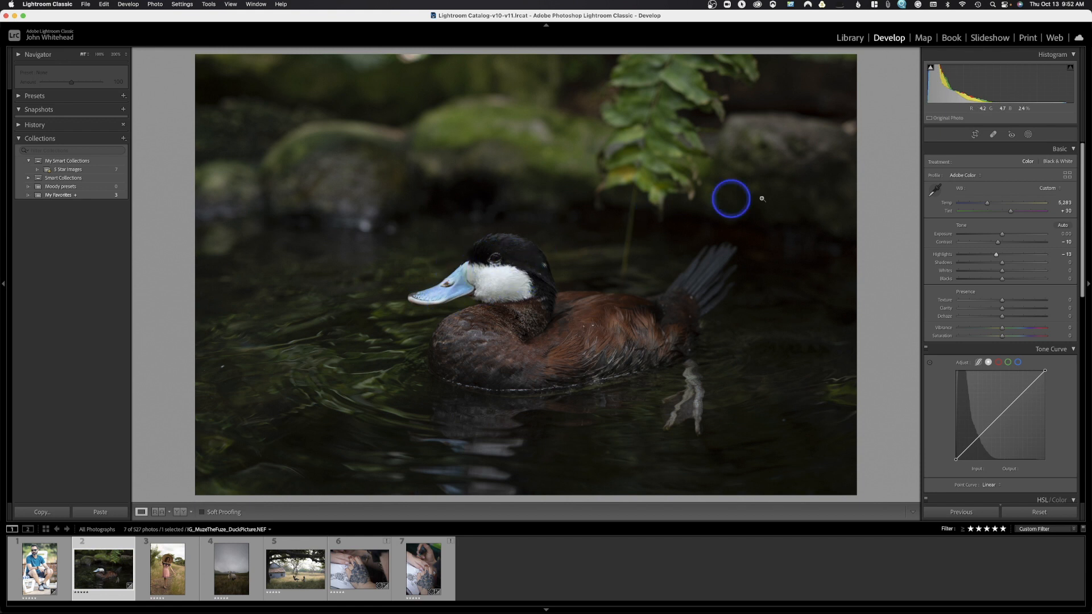
pyautogui.doubleClick(937, 257)
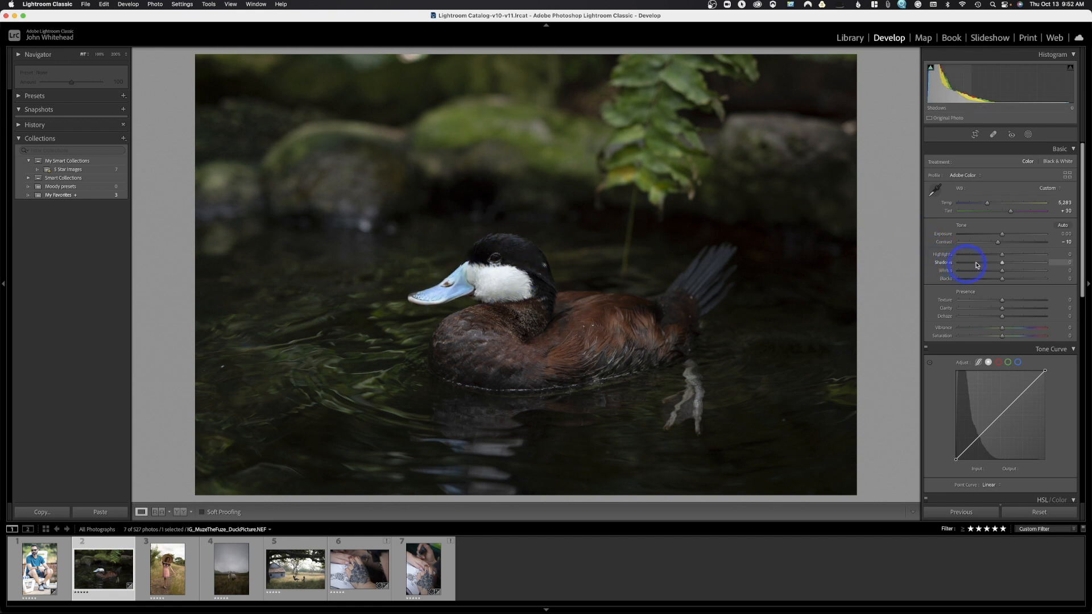
# Step: Experiment with the duck photo's shadows and contrast, settling on shadows +36 and contrast -19
pyautogui.moveTo(1004, 264)
pyautogui.mouseDown()
pyautogui.moveTo(1043, 268)
pyautogui.moveTo(1009, 271)
pyautogui.mouseUp()
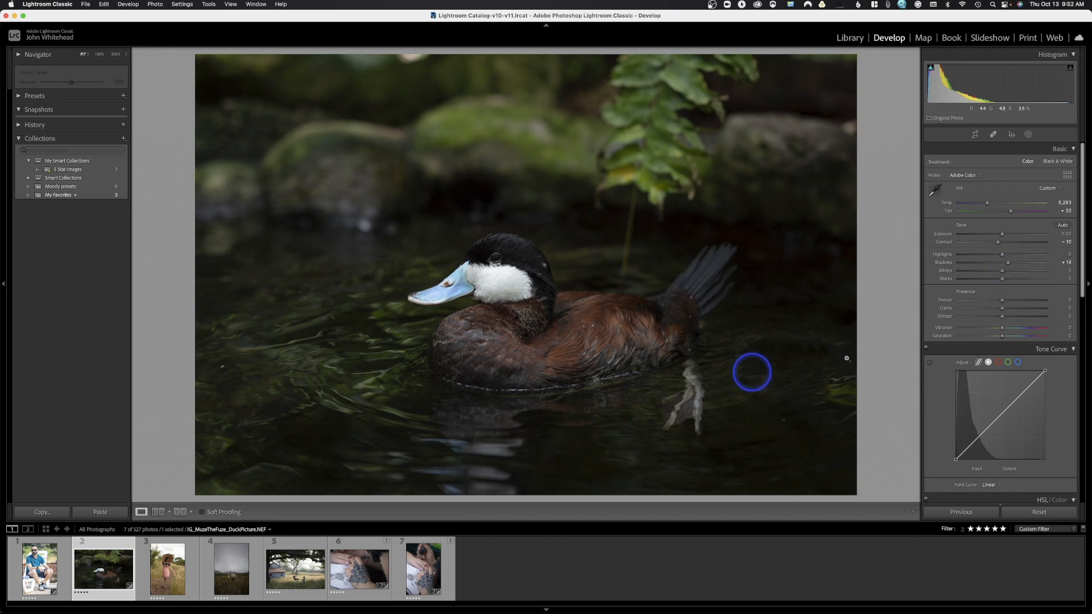
pyautogui.moveTo(1007, 263); pyautogui.dragTo(1007, 264)
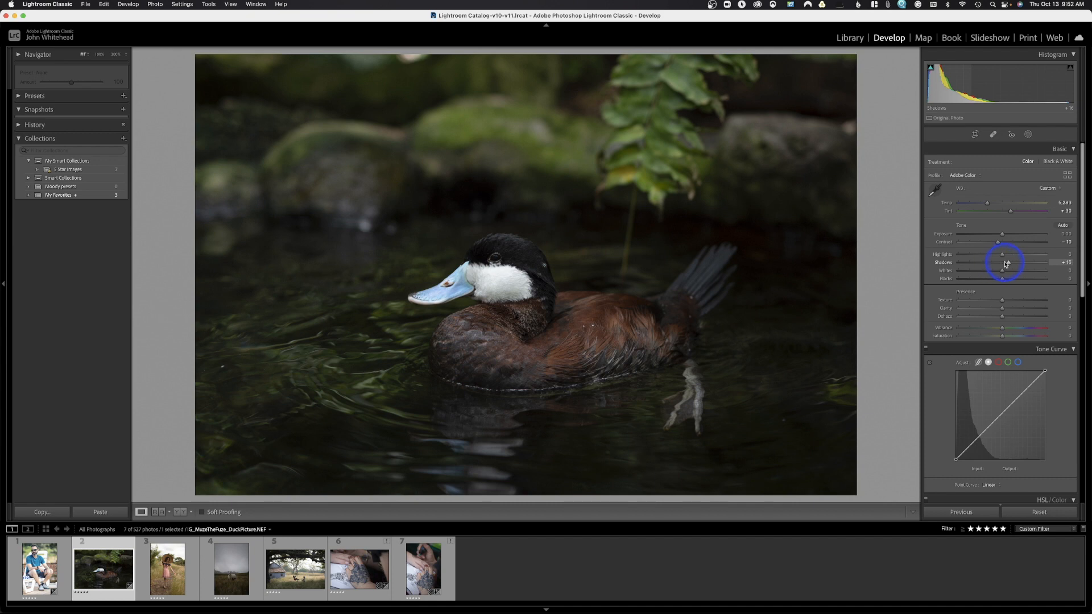
pyautogui.moveTo(1009, 263); pyautogui.dragTo(961, 248)
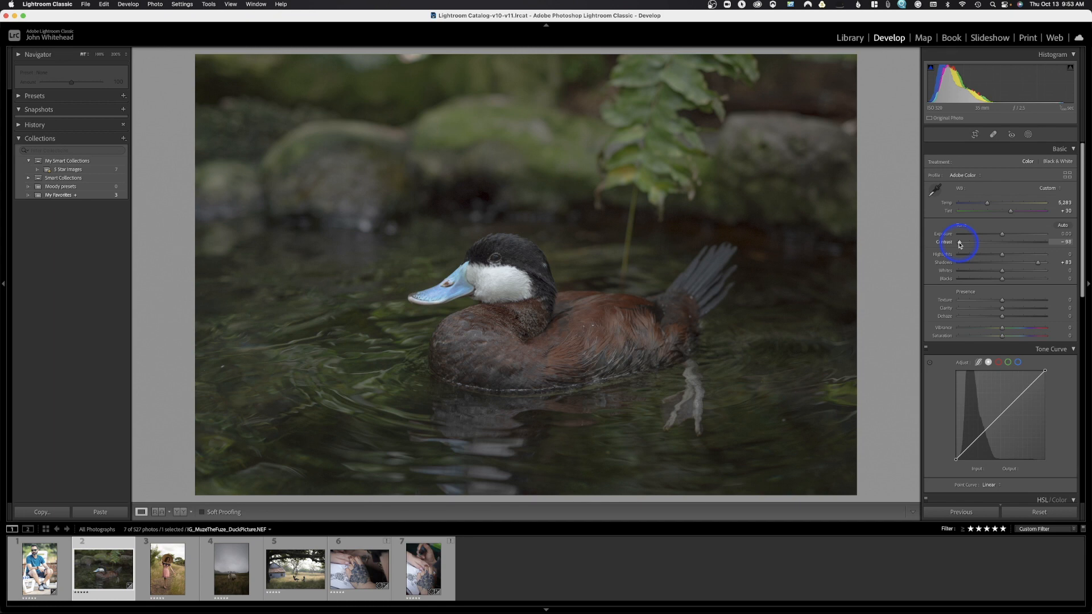
pyautogui.moveTo(961, 245); pyautogui.dragTo(1018, 263)
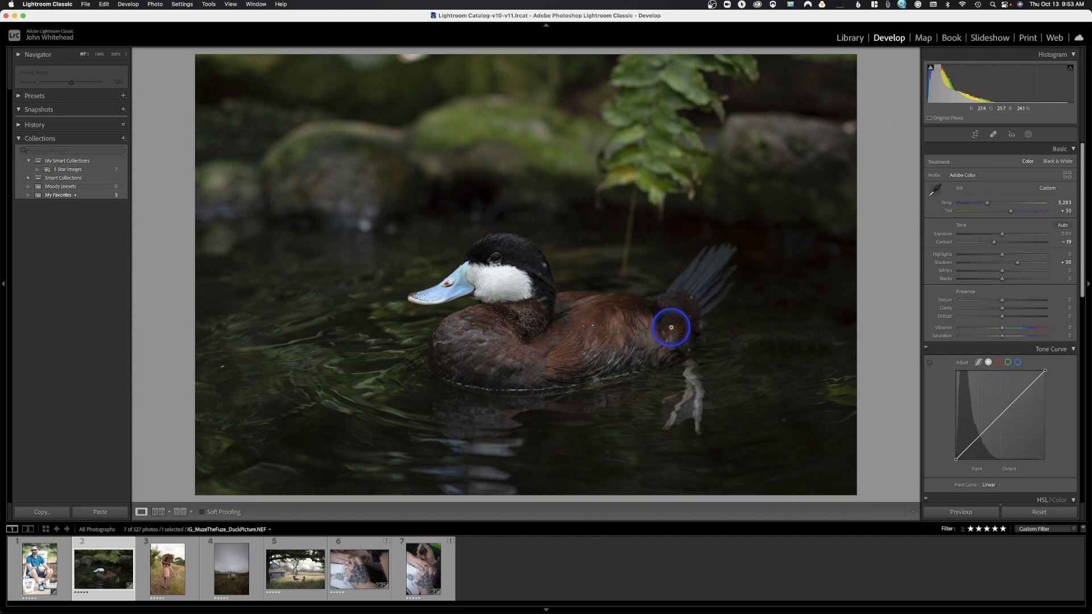
# Step: Start a new brush mask and set the brush to size 7.0 with feather 40
pyautogui.click(1028, 135)
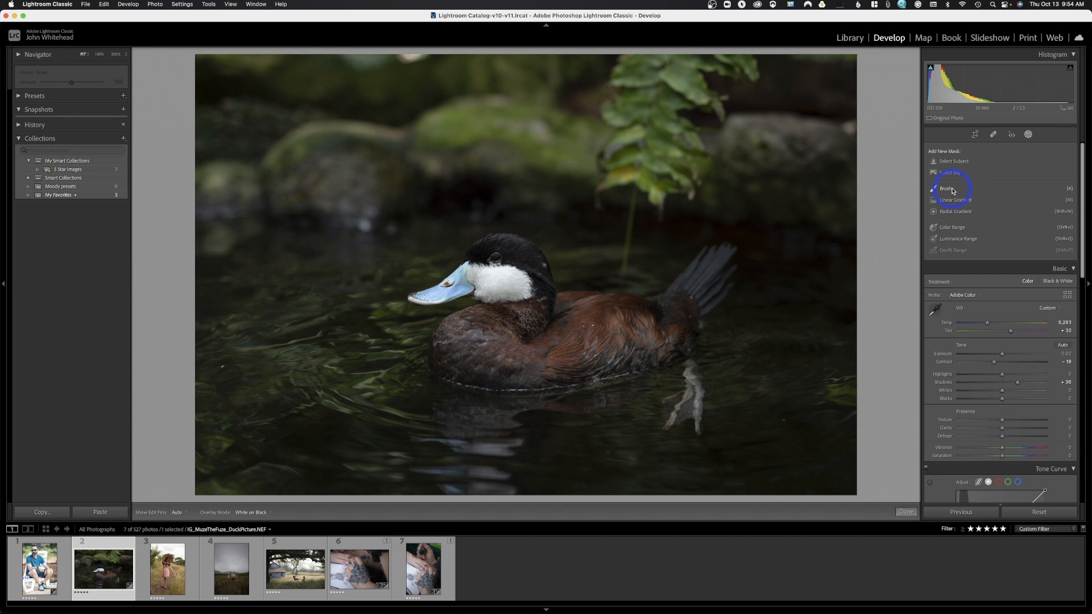
pyautogui.click(954, 190)
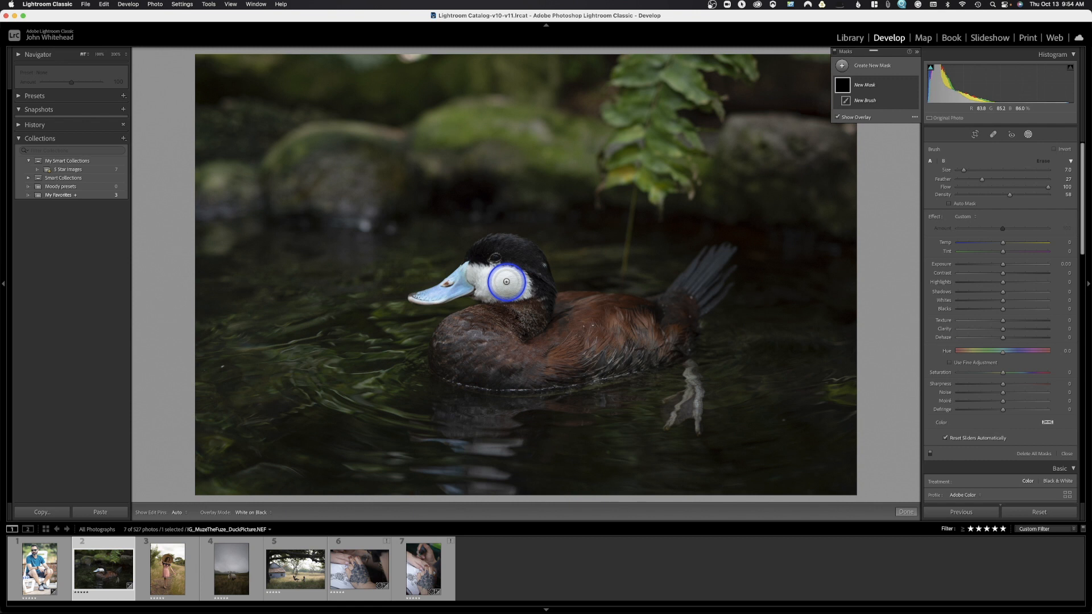
pyautogui.scroll(8, 506, 282)
pyautogui.moveTo(982, 180); pyautogui.dragTo(996, 182)
pyautogui.scroll(-2, 468, 275)
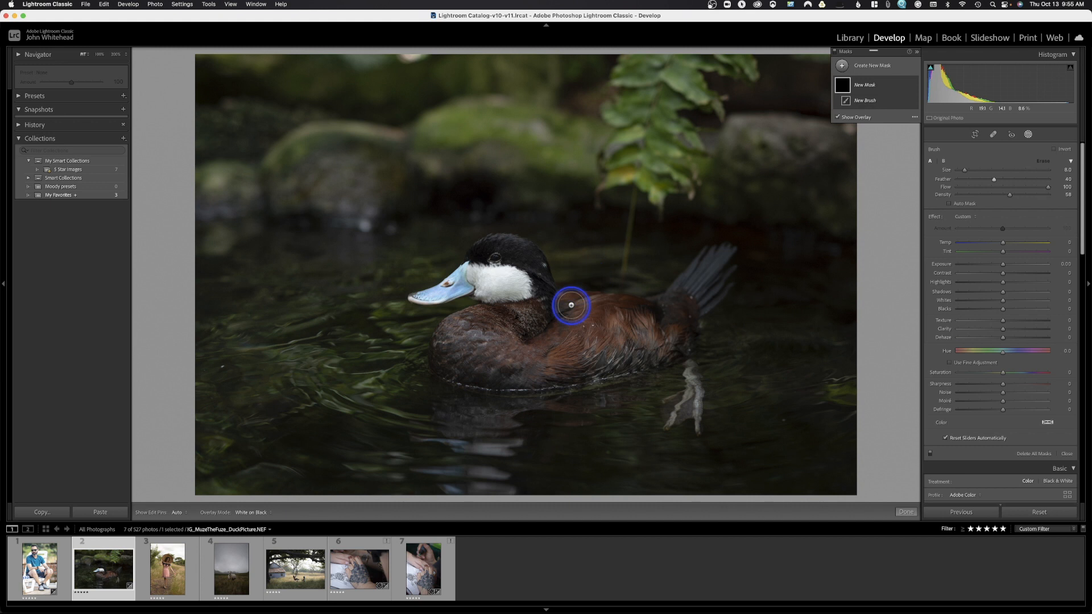
pyautogui.press('[')
pyautogui.press('[')
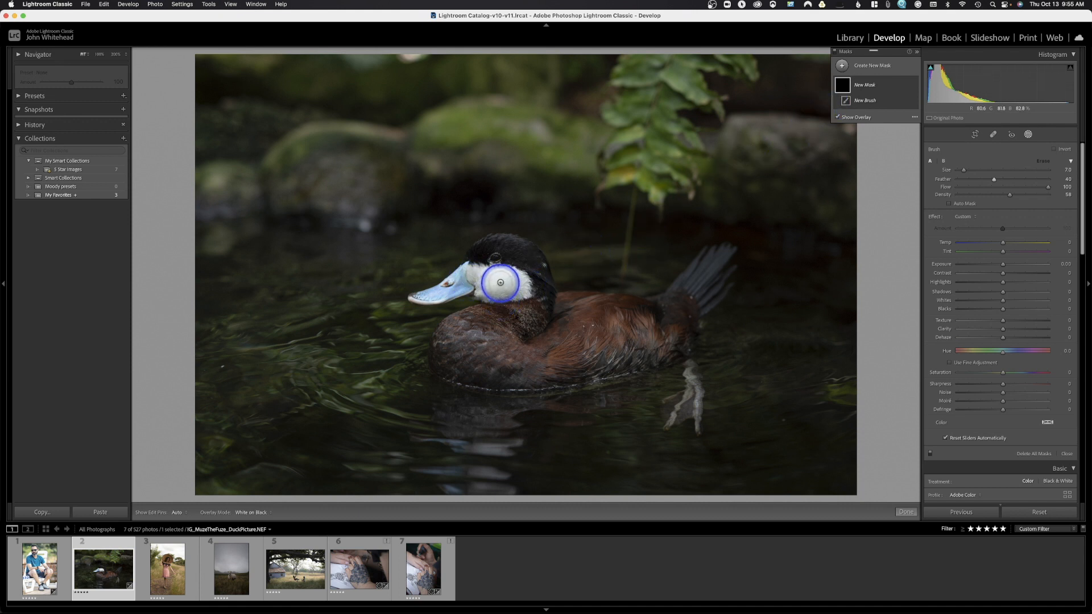
# Step: Paint a test brush stroke on the duck's white cheek and undo it
pyautogui.moveTo(501, 283); pyautogui.dragTo(500, 282)
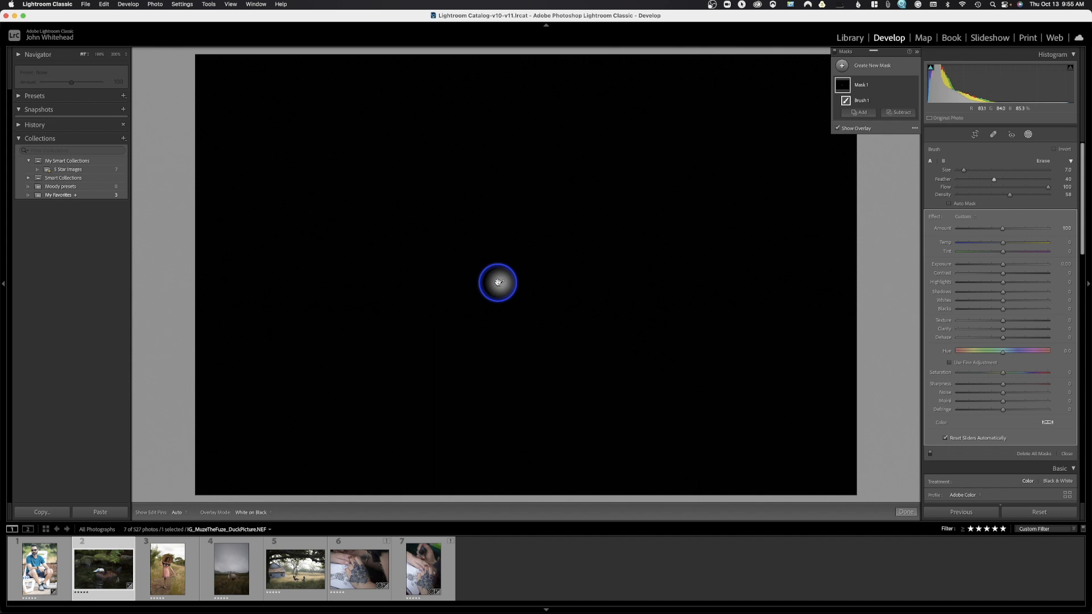
pyautogui.press('super+z')
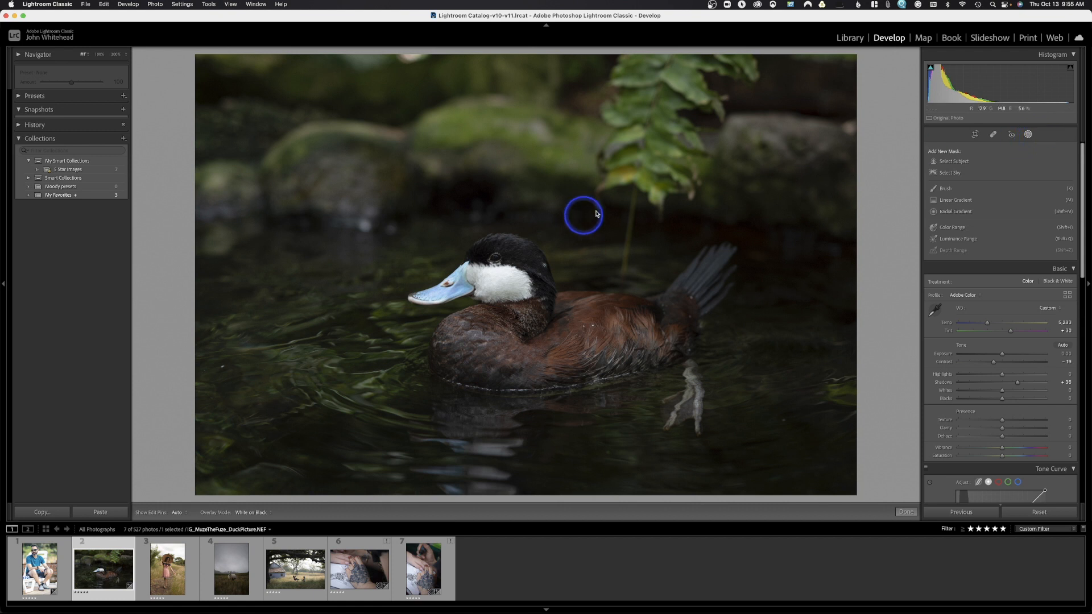
# Step: Start a new brush mask again and switch the mask overlay mode to Color Overlay
pyautogui.press('k')
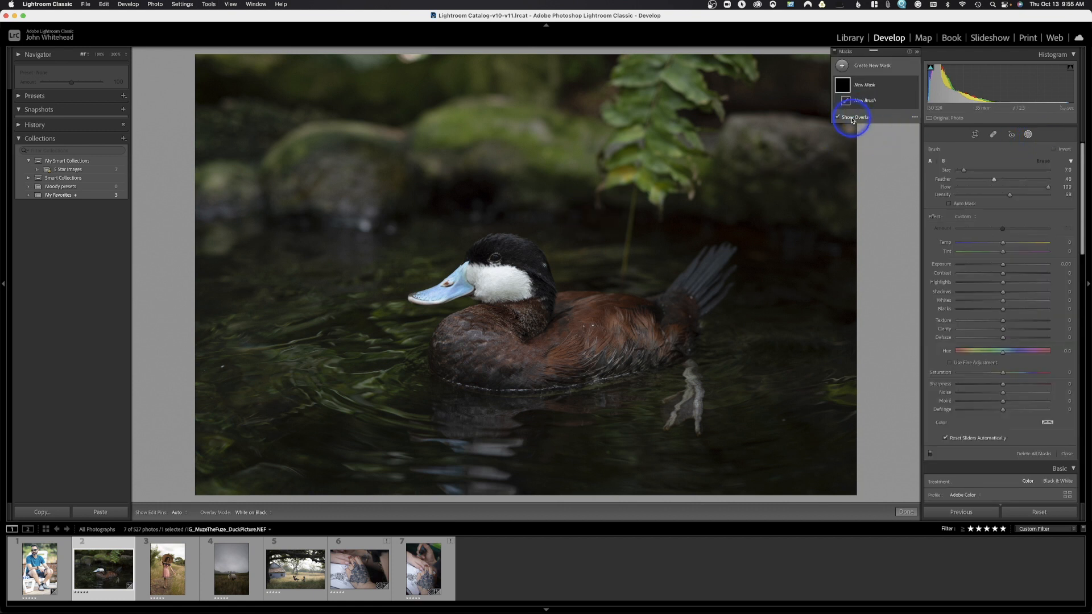
pyautogui.click(915, 120)
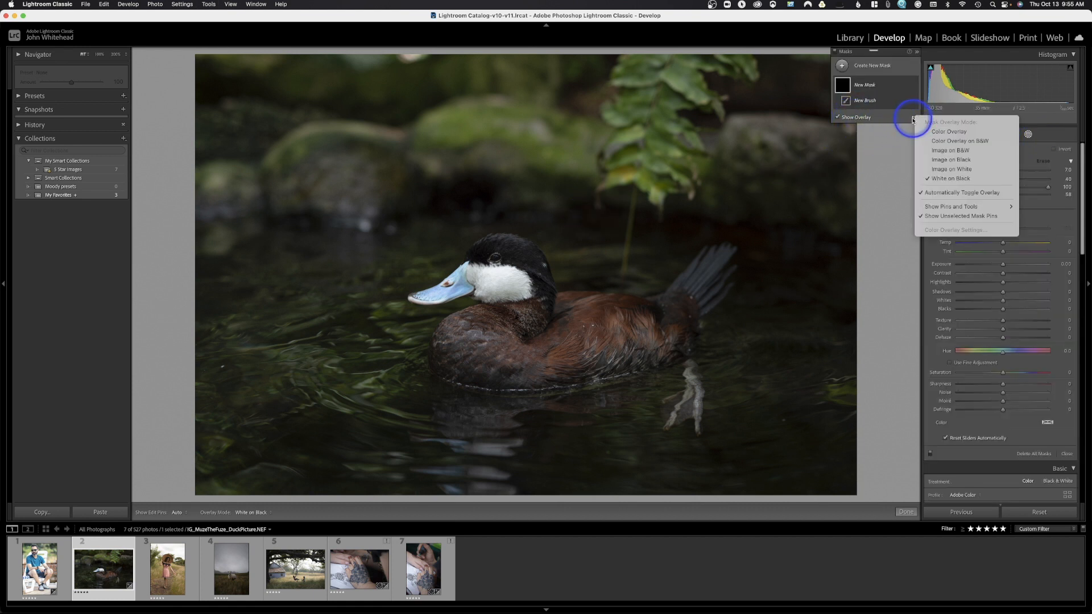
pyautogui.click(945, 126)
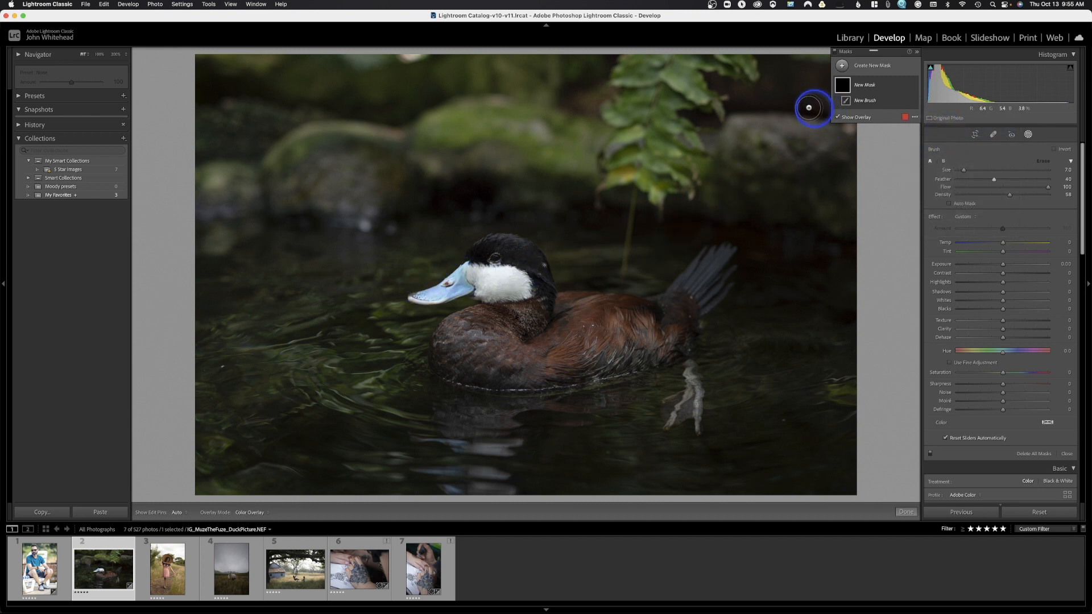
# Step: Paint the mask over the duck's white cheek and blue bill, reducing the brush size to 3.0 for the bill
pyautogui.moveTo(475, 279); pyautogui.dragTo(488, 280)
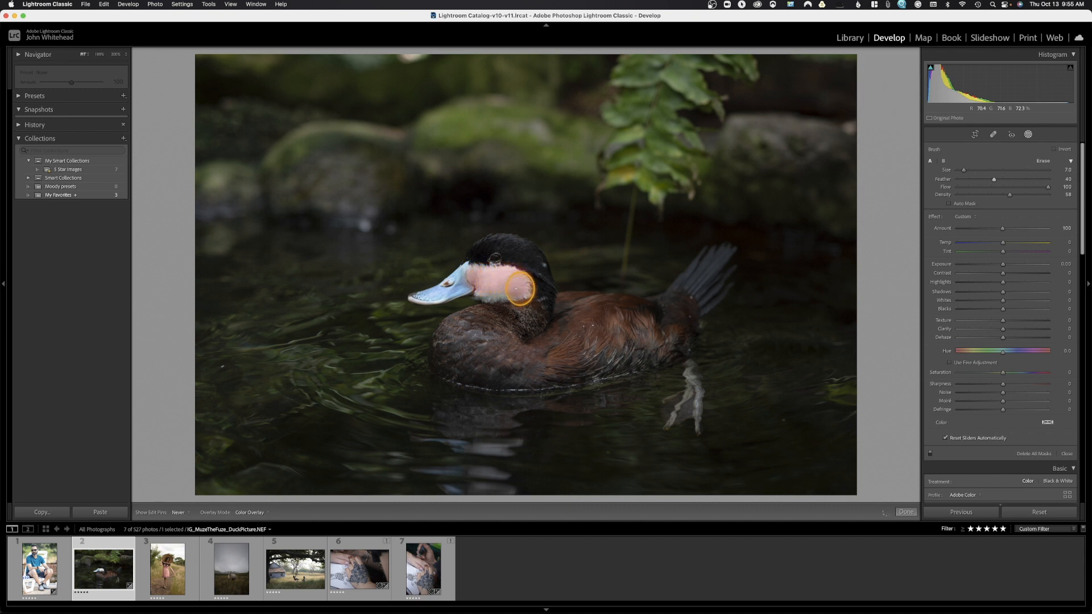
pyautogui.moveTo(483, 283); pyautogui.dragTo(469, 278)
pyautogui.press('[')
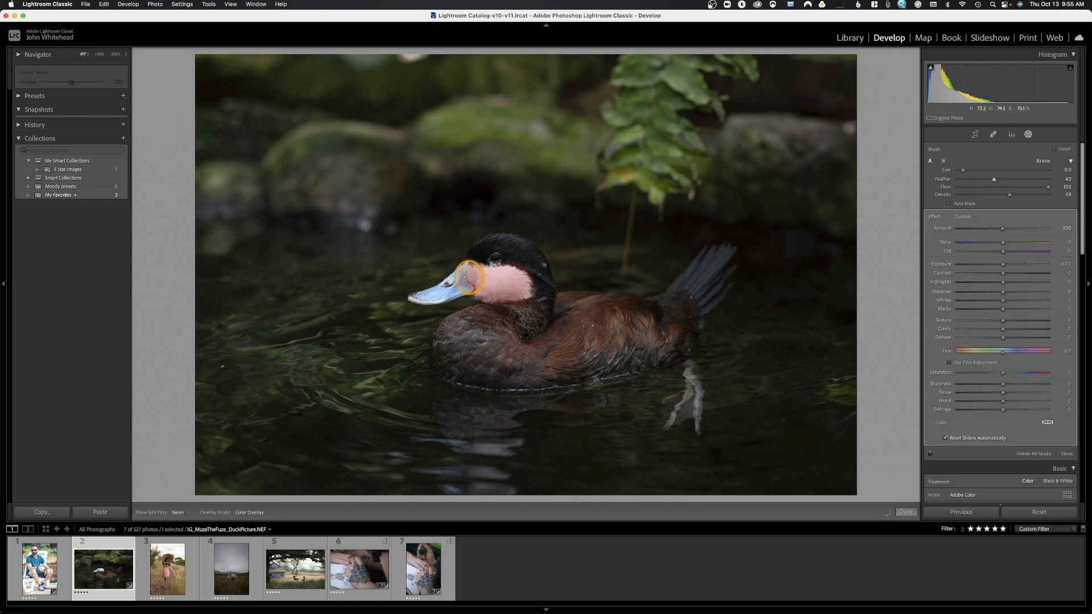
pyautogui.moveTo(462, 285); pyautogui.dragTo(417, 296)
pyautogui.press('[')
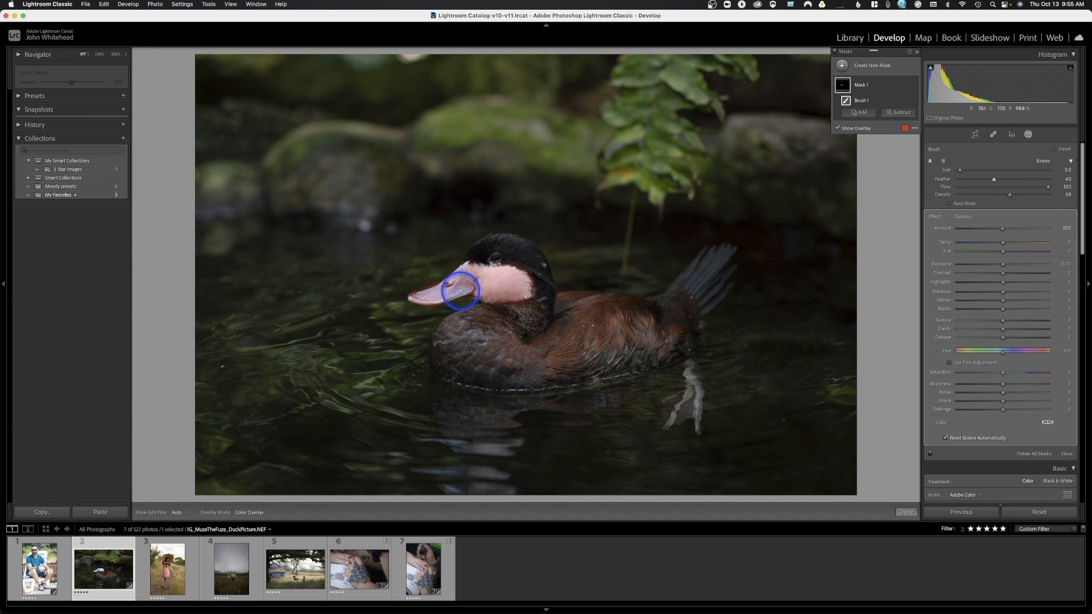
pyautogui.moveTo(462, 290); pyautogui.dragTo(454, 293)
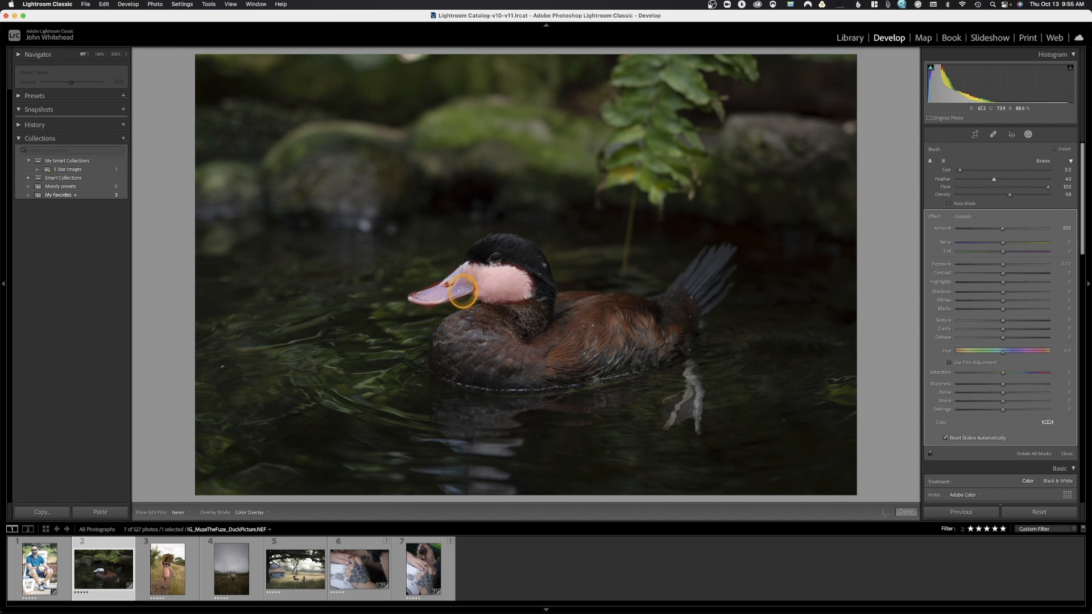
pyautogui.moveTo(474, 288); pyautogui.dragTo(470, 261)
pyautogui.click(471, 257)
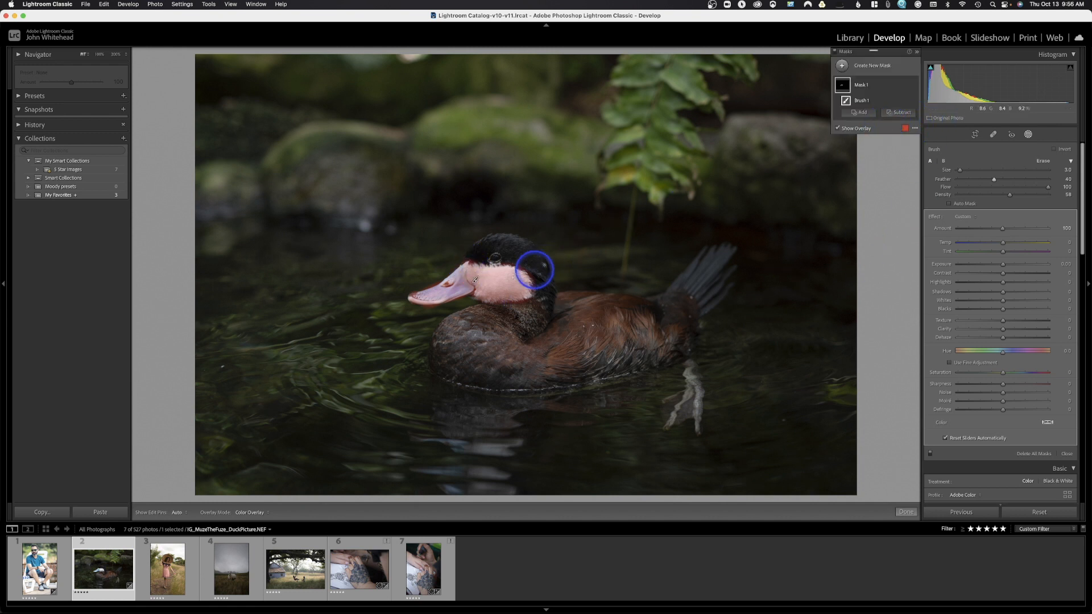
# Step: Subtract from the mask with a size 2.0 brush, cleaning the spill along the upper and lower edges of the duck's bill
pyautogui.click(894, 114)
pyautogui.click(909, 163)
pyautogui.press('[')
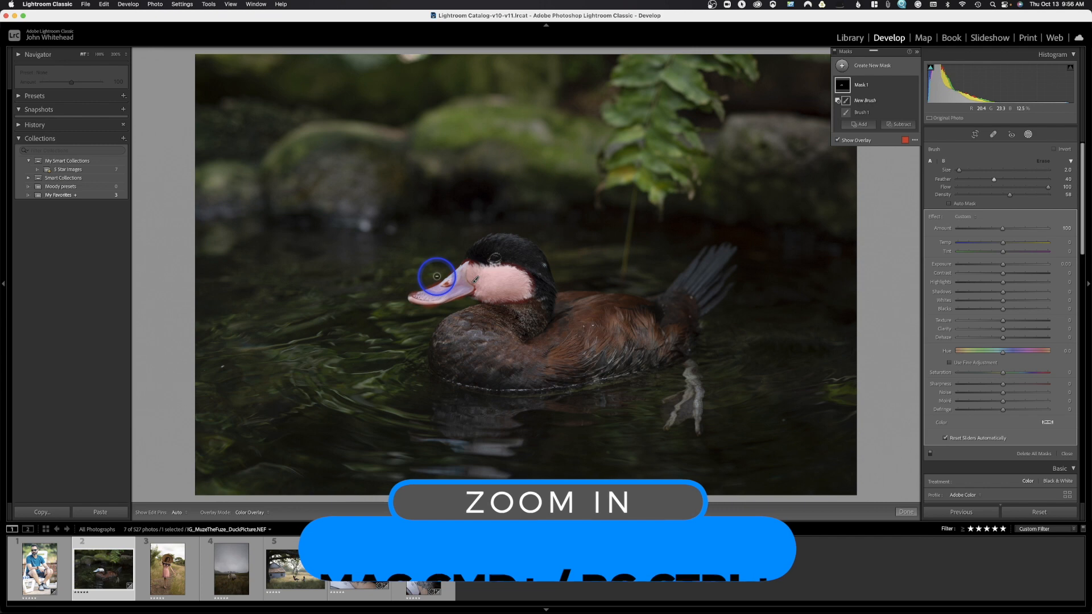
pyautogui.press('super+equal')
pyautogui.press('super+equal')
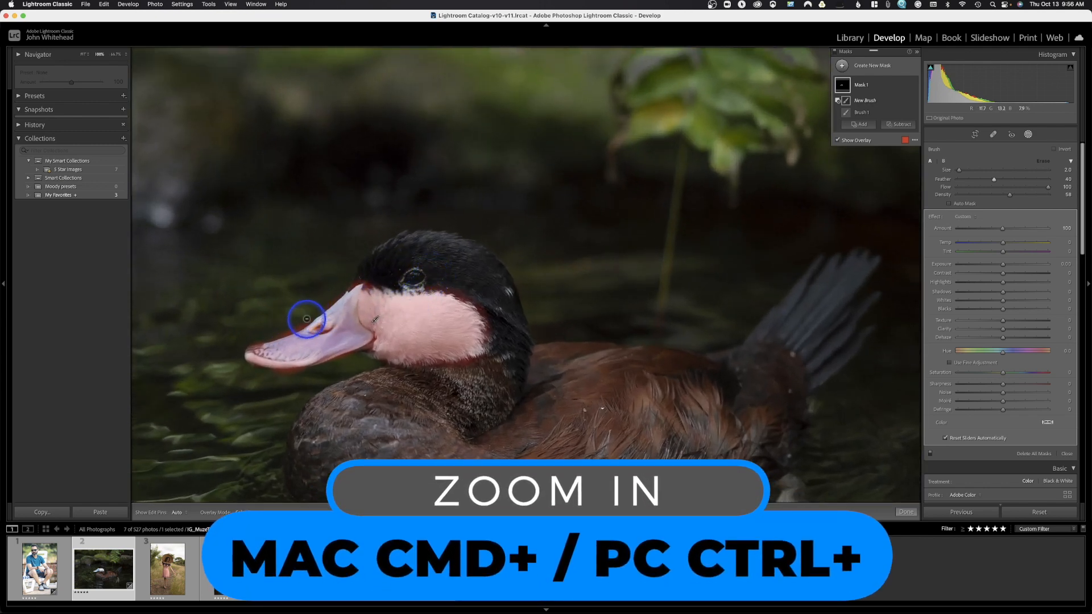
pyautogui.press('h')
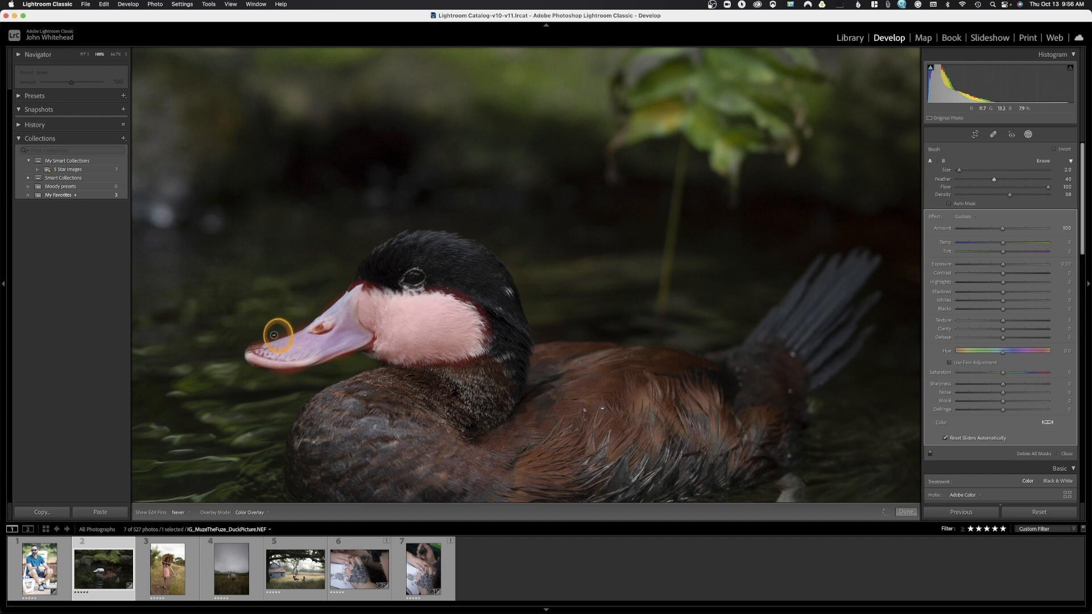
pyautogui.press('h')
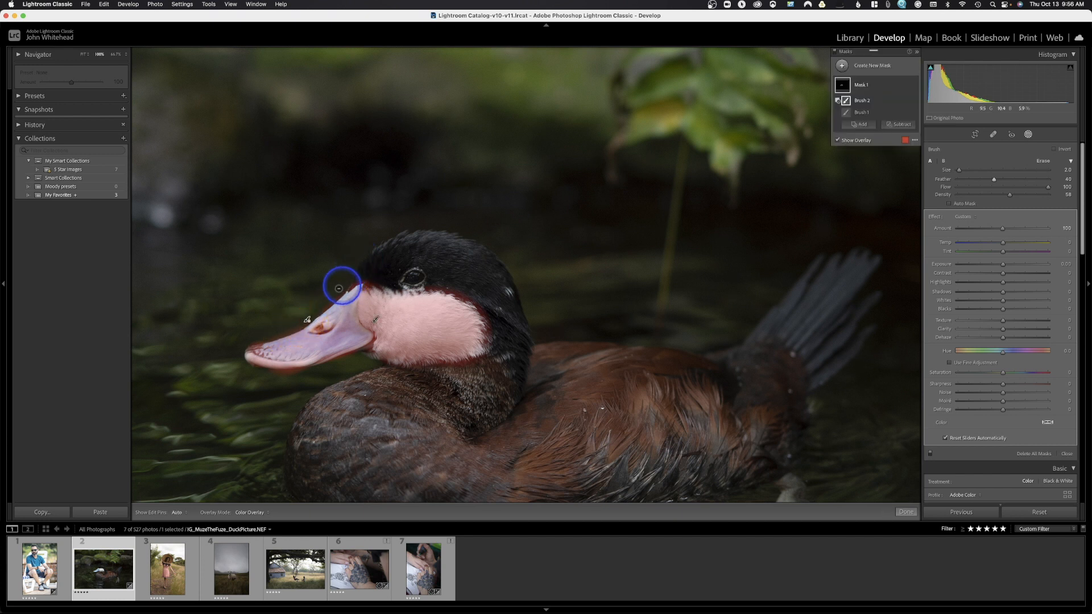
pyautogui.press('h')
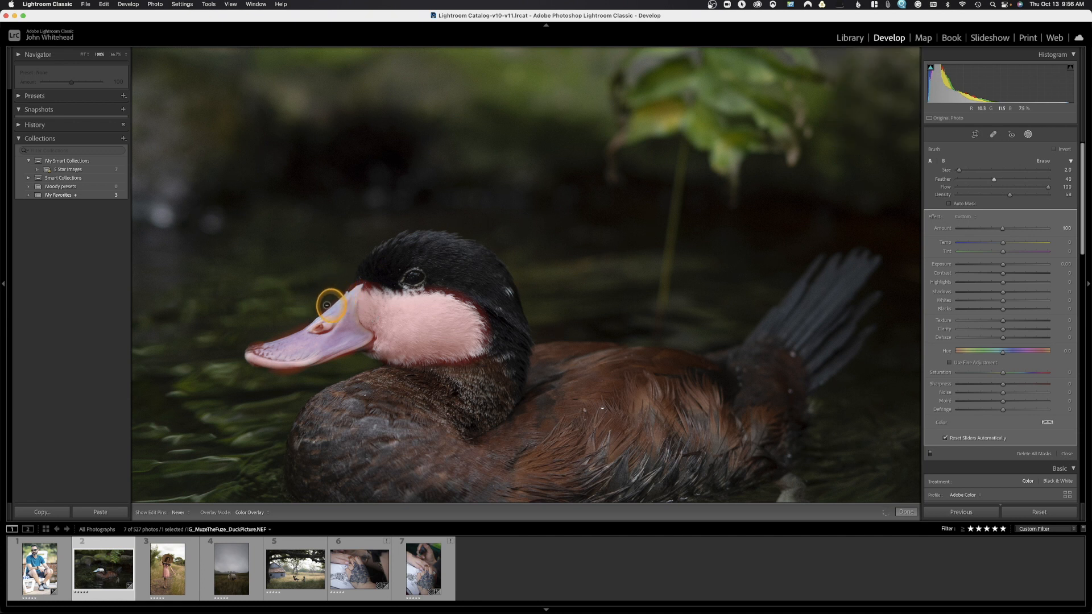
pyautogui.press('h')
pyautogui.press('h')
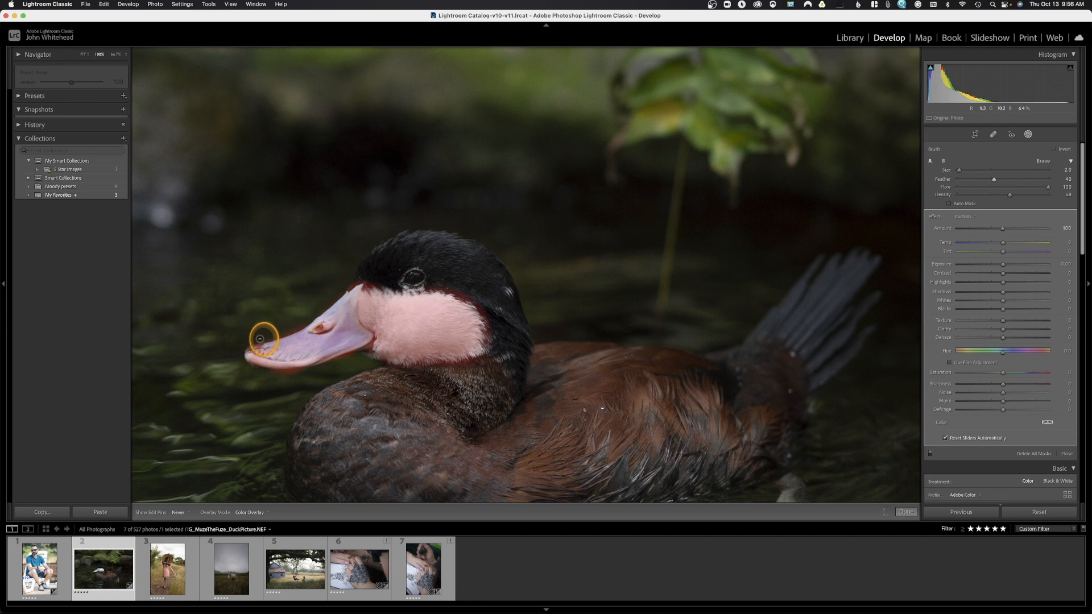
pyautogui.press('h')
pyautogui.press('h')
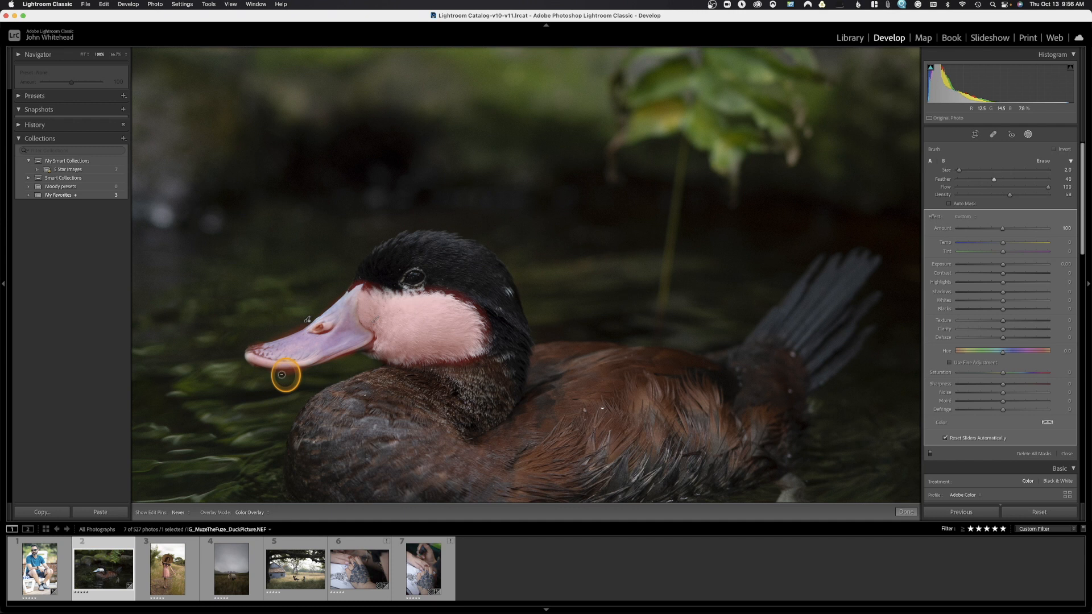
pyautogui.press('h')
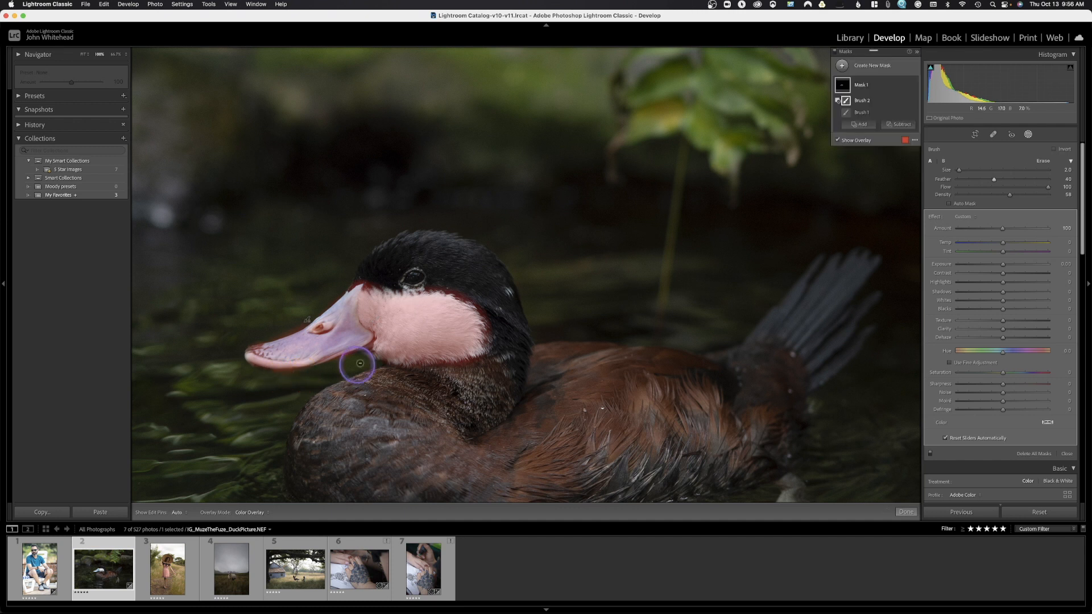
pyautogui.press('h')
pyautogui.press('h')
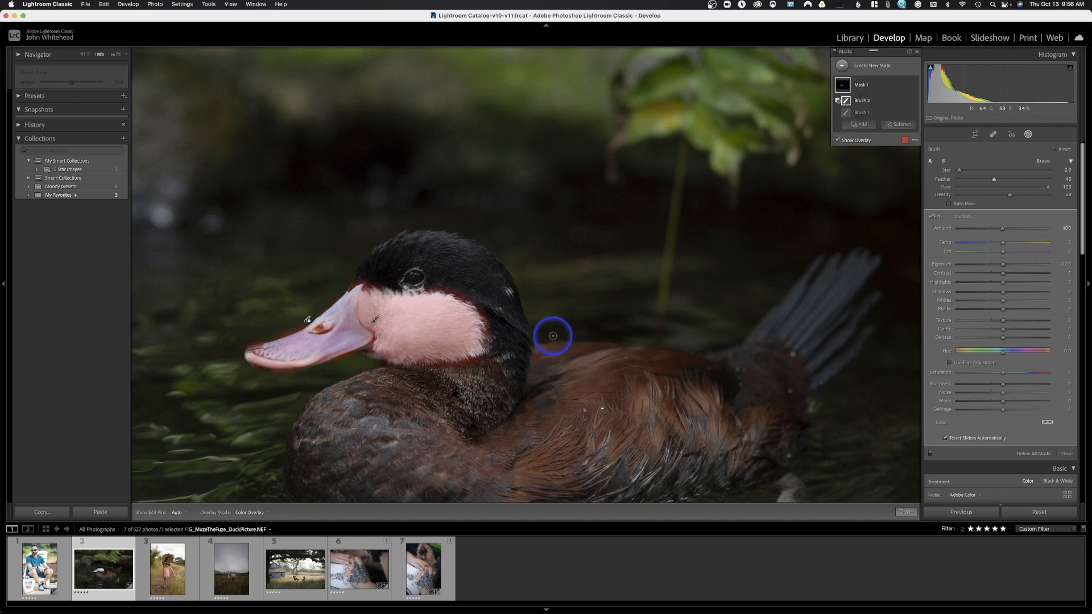
# Step: Enlarge the subtracting brush to 7.0 and remove the mask spill from the dark head feathers around the cheek
pyautogui.press(']')
pyautogui.press(']')
pyautogui.press(']')
pyautogui.press(']')
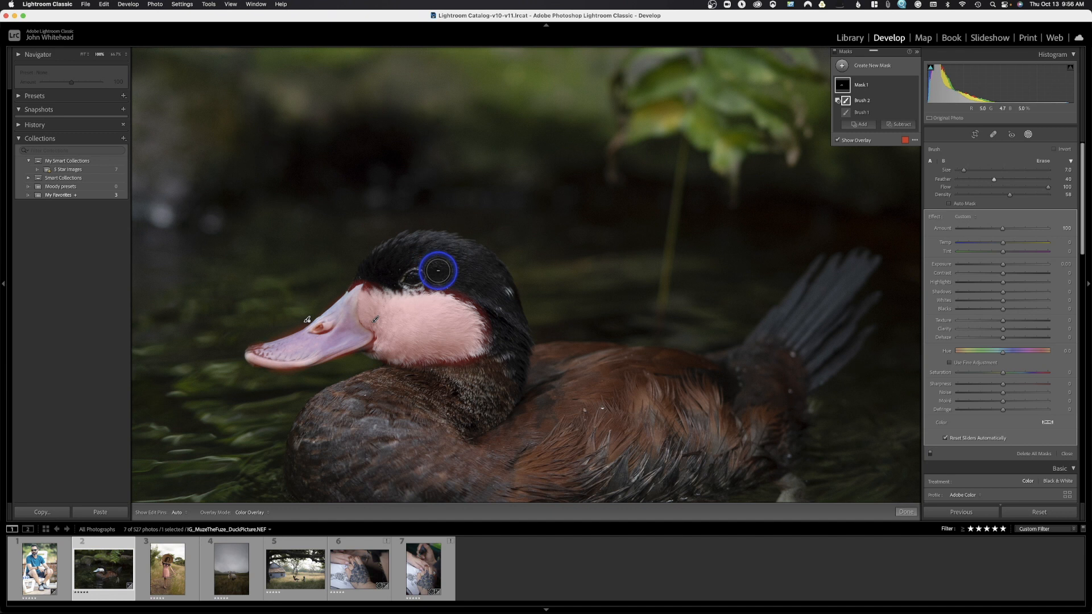
pyautogui.press('h')
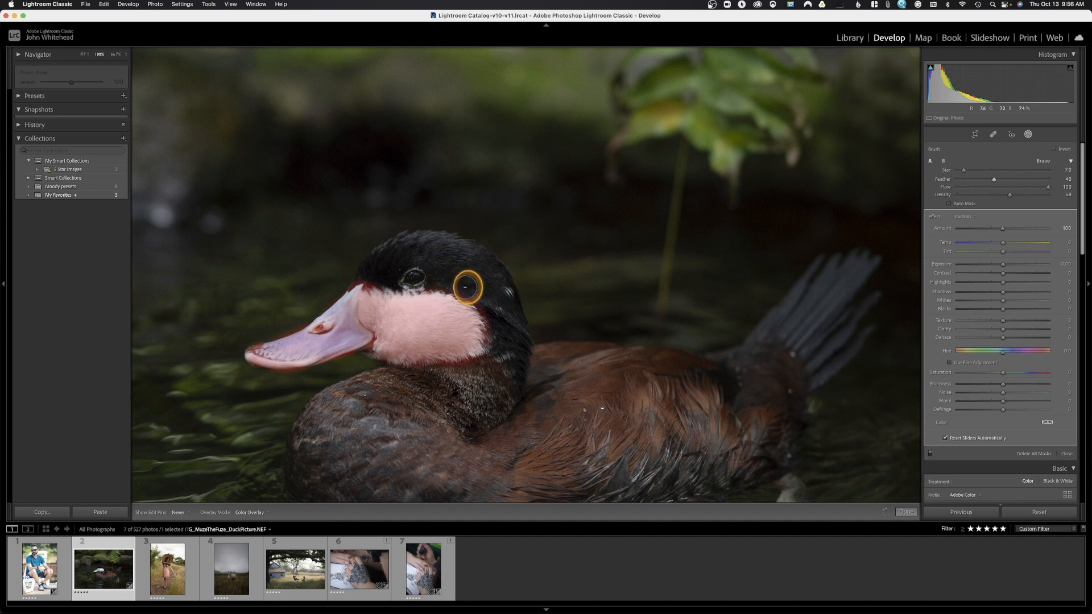
pyautogui.press('h')
pyautogui.press('h')
pyautogui.press('h')
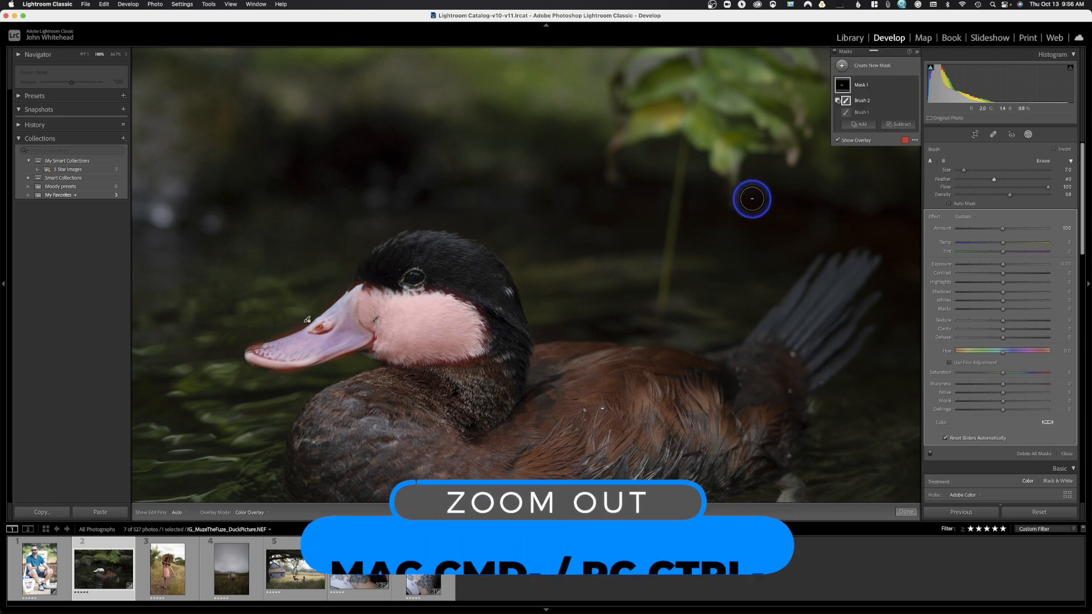
# Step: Set the cheek and bill mask's contrast to -12 and its highlights to -9
pyautogui.press('super+0')
pyautogui.press('super+minus')
pyautogui.press('super+minus')
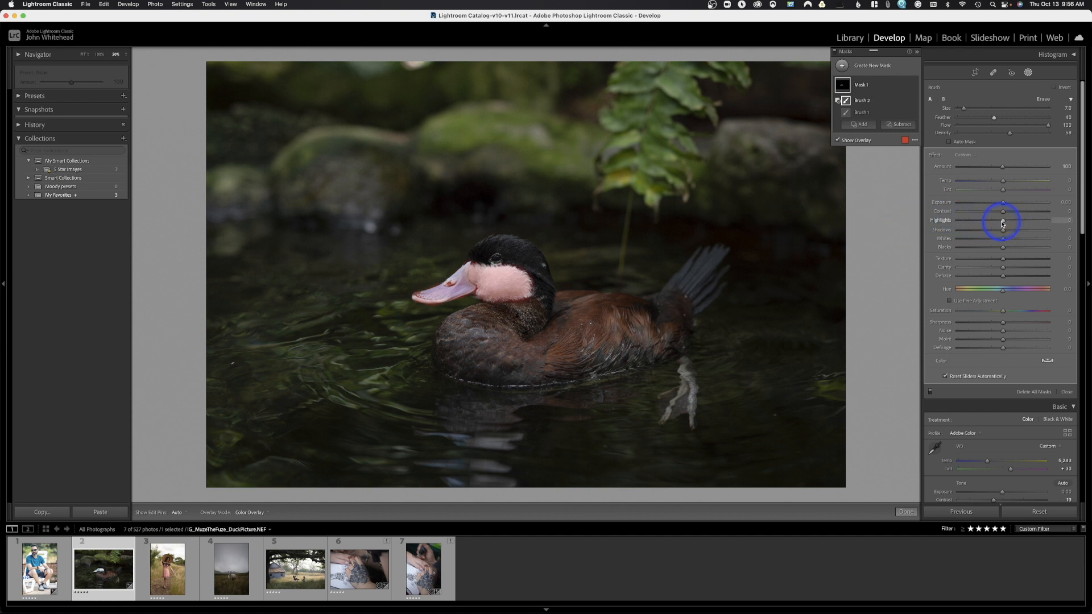
pyautogui.moveTo(1002, 224)
pyautogui.mouseDown()
pyautogui.moveTo(993, 226)
pyautogui.moveTo(1000, 215)
pyautogui.mouseUp()
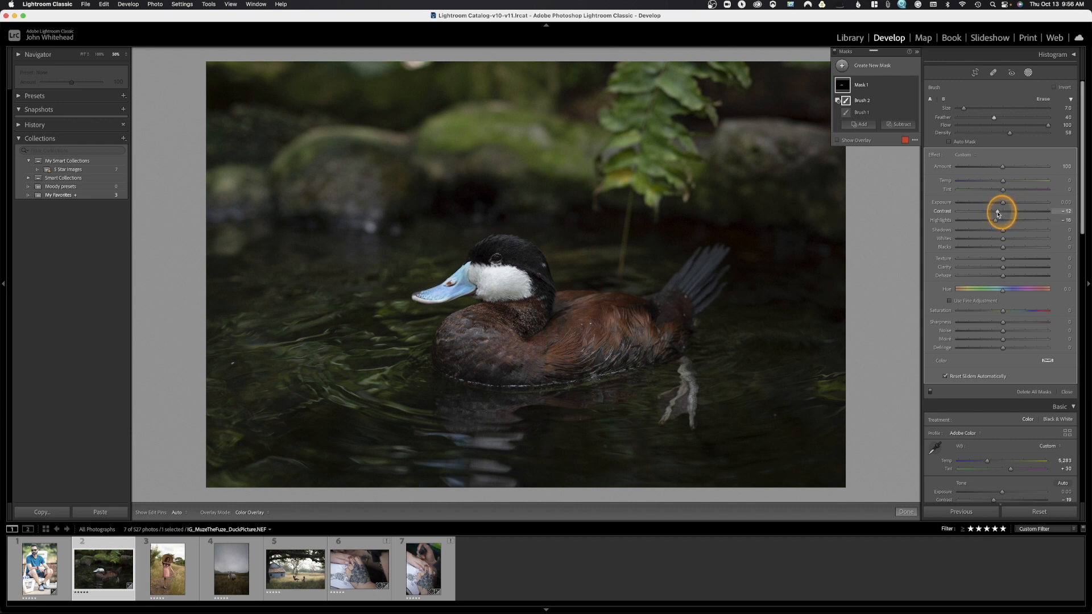
pyautogui.moveTo(998, 214); pyautogui.dragTo(998, 214)
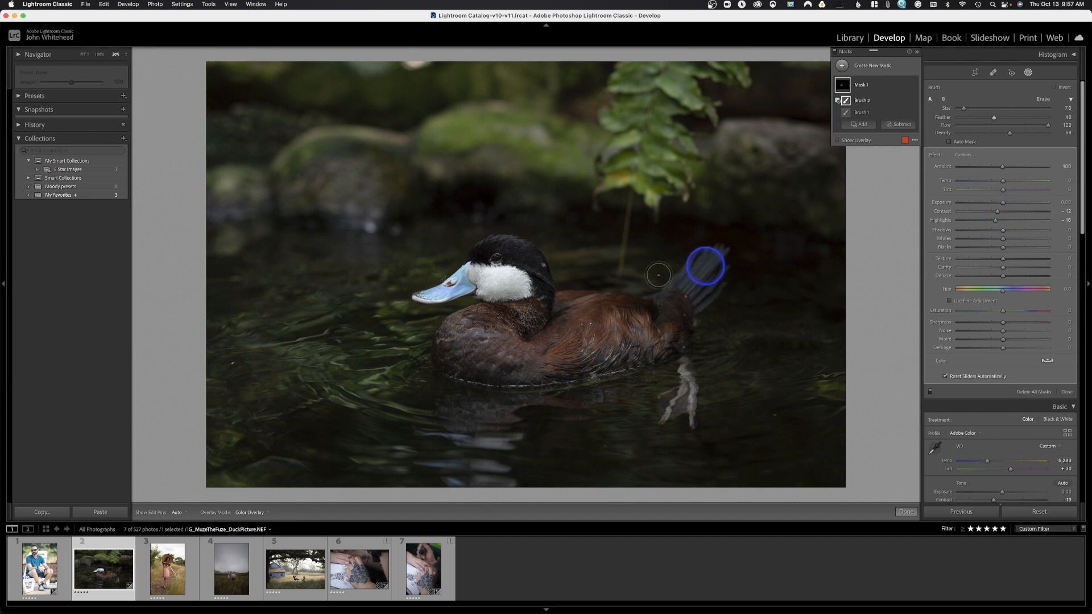
pyautogui.moveTo(994, 222); pyautogui.dragTo(998, 222)
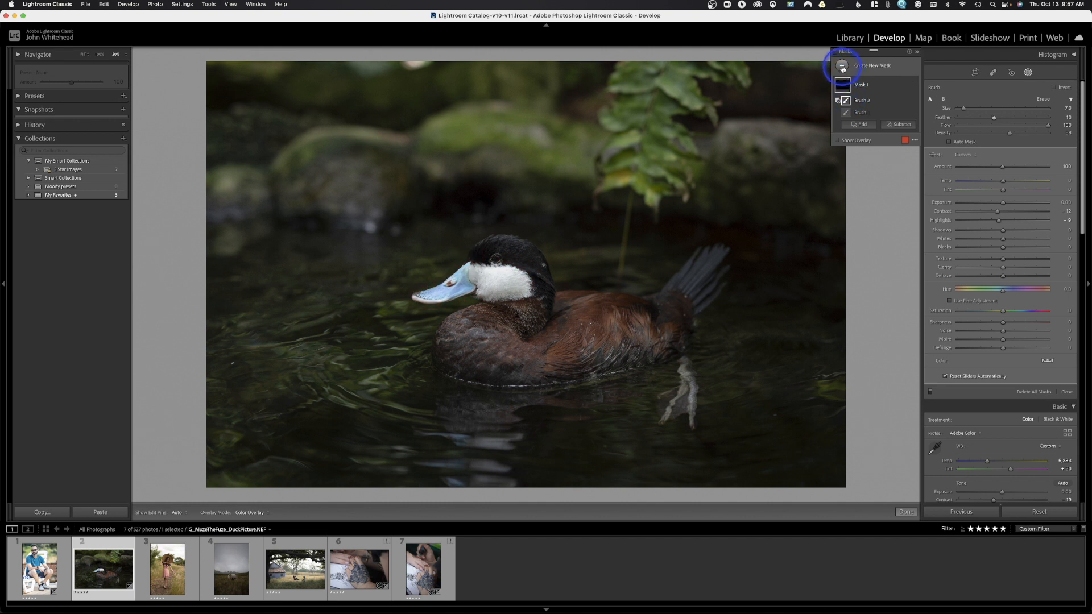
# Step: Duplicate Mask 1 and rename the copy "bill"
pyautogui.click(905, 87)
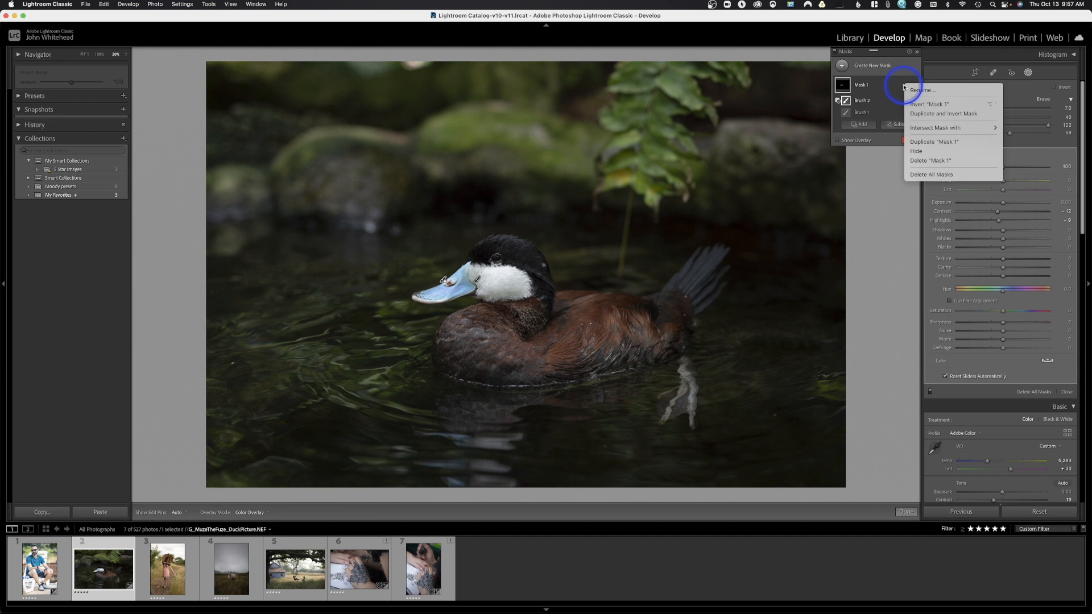
pyautogui.click(931, 142)
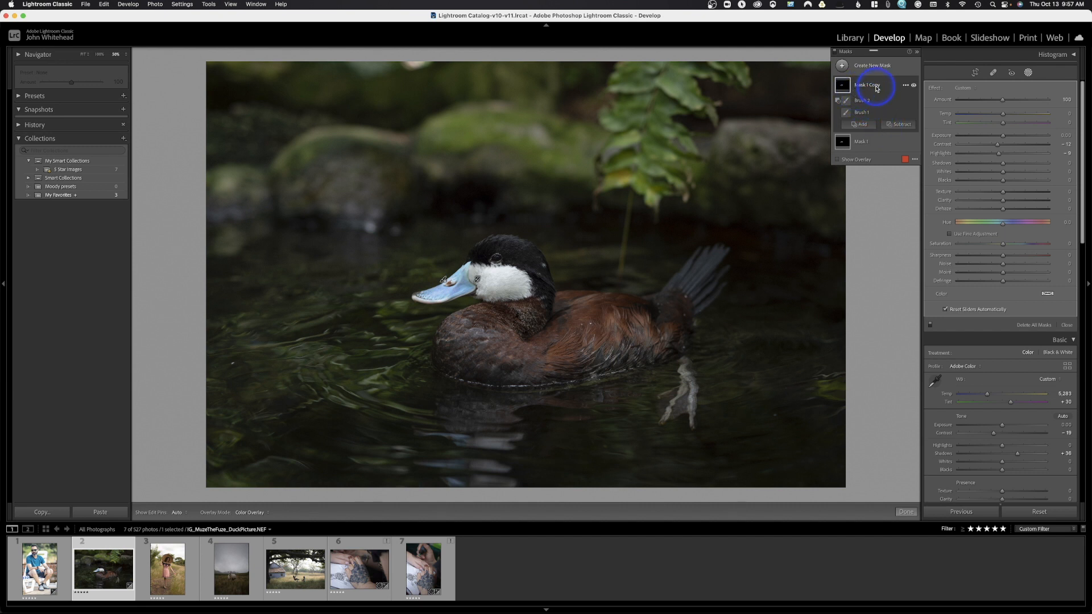
pyautogui.doubleClick(870, 86)
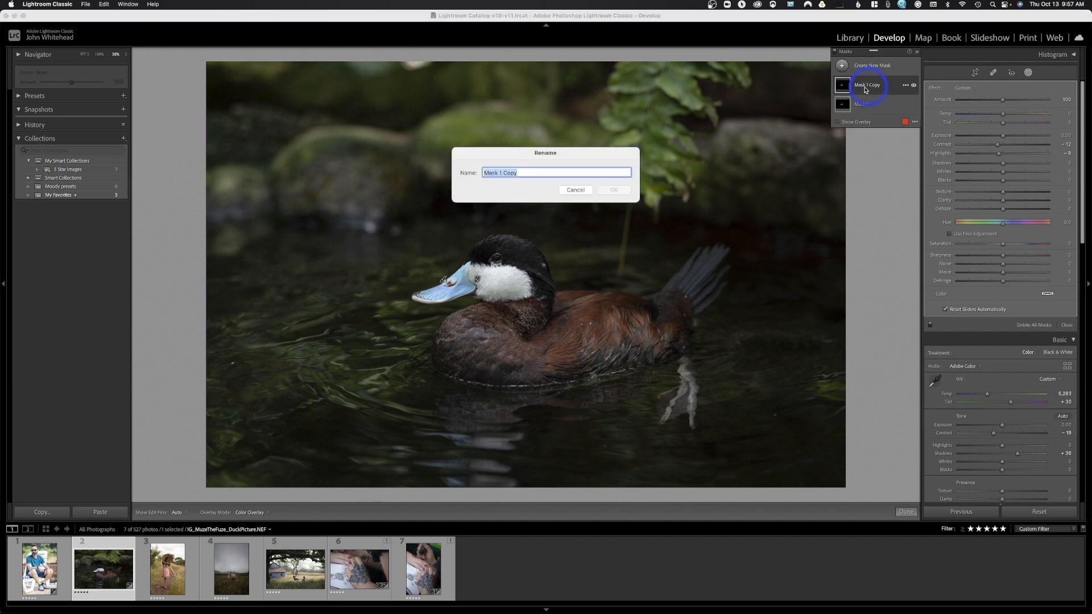
pyautogui.write('br')
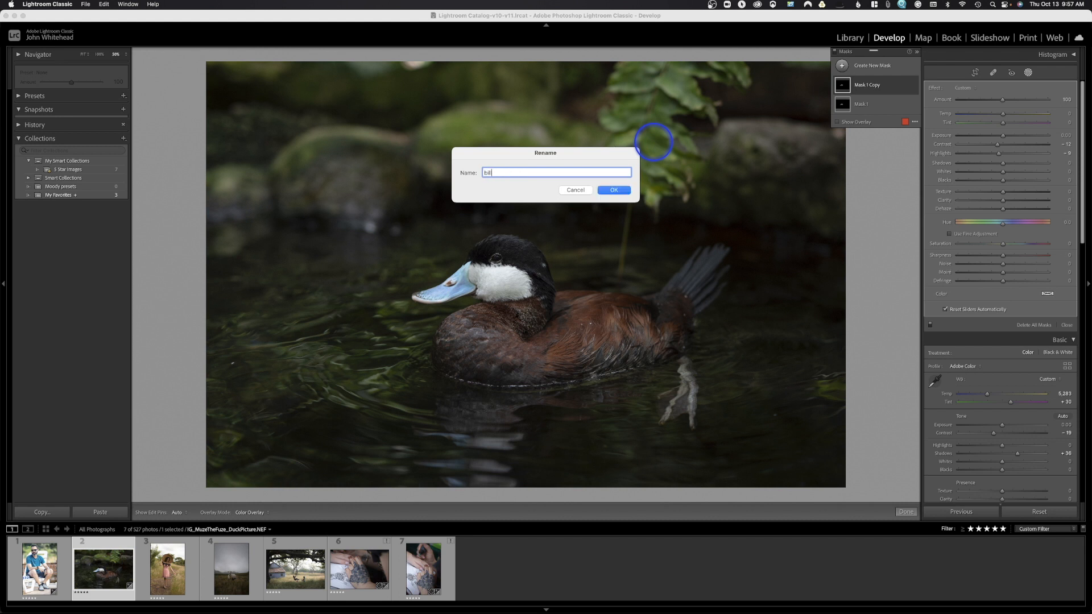
pyautogui.write('ll')
pyautogui.press('Return')
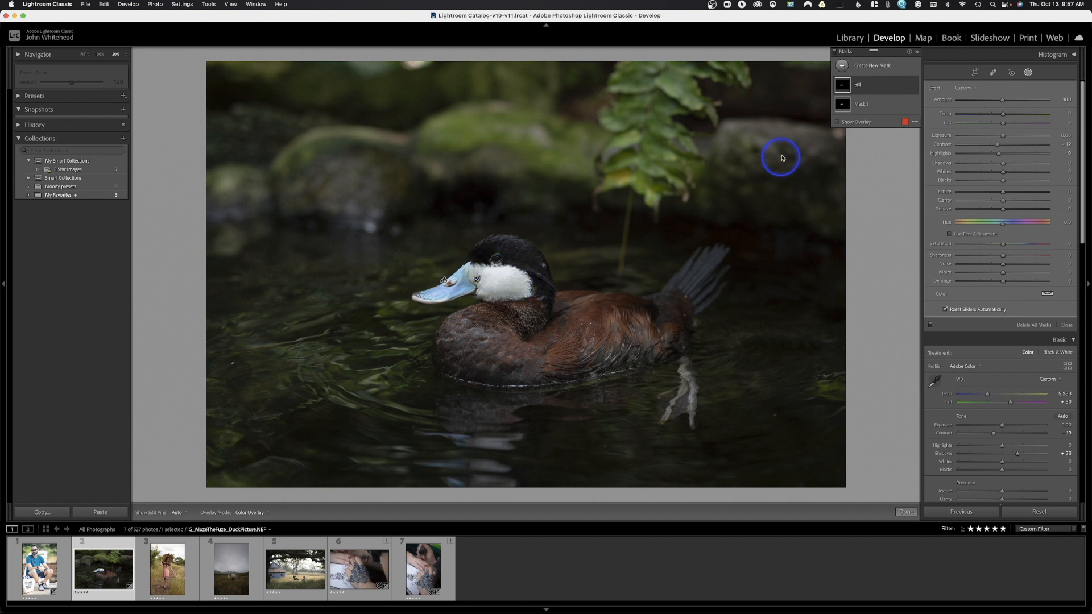
# Step: Subtract the white cheek from the bill mask with a brush, reducing its size from 9.0 to 6.0 for the edges
pyautogui.click(880, 84)
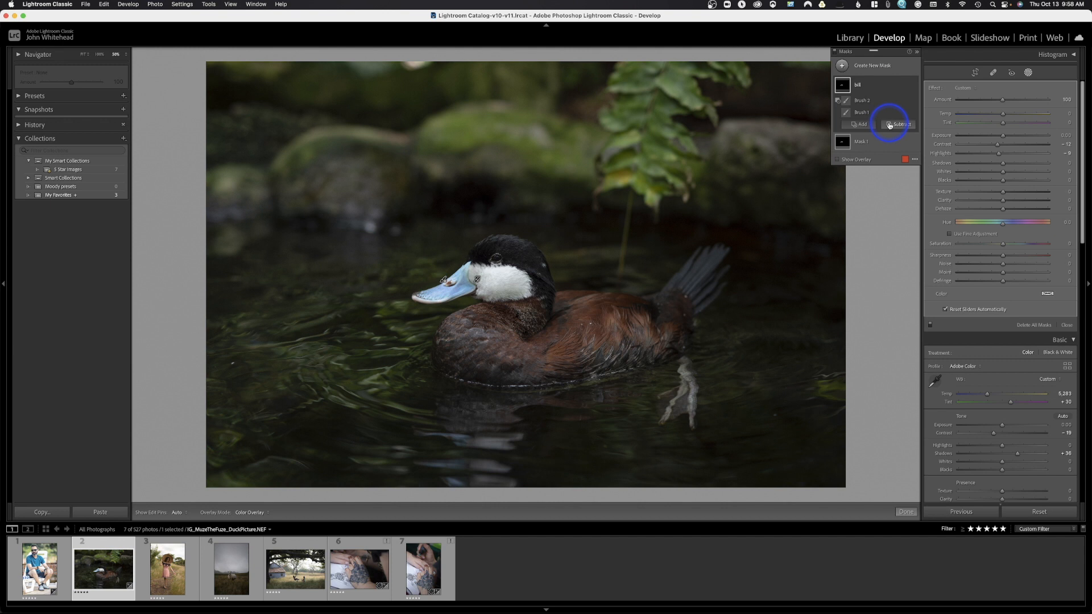
pyautogui.click(890, 125)
pyautogui.click(900, 170)
pyautogui.press(']')
pyautogui.press(']')
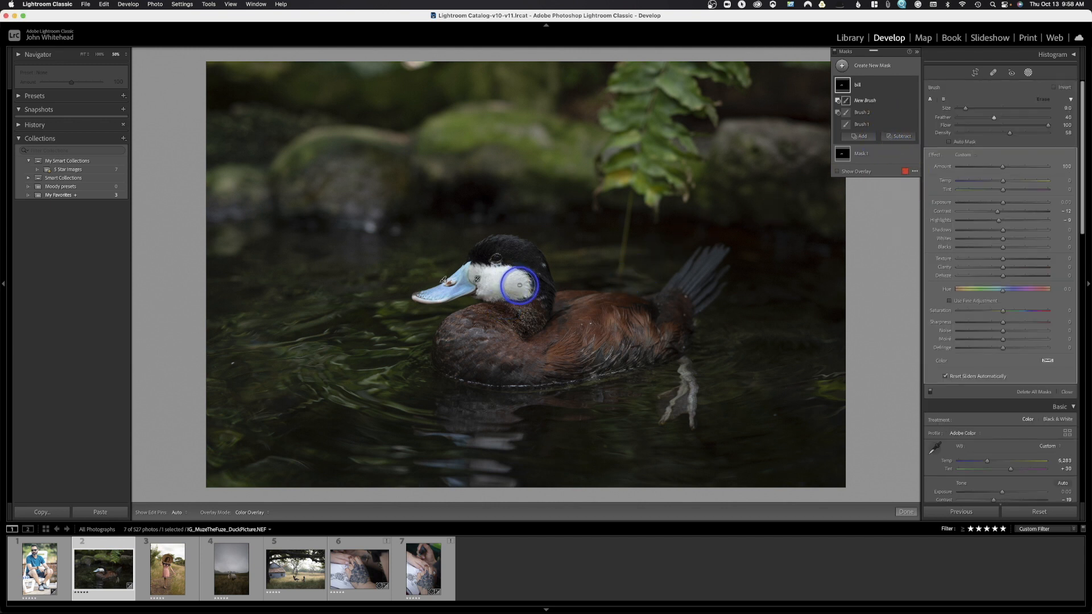
pyautogui.press('h')
pyautogui.press('[')
pyautogui.press('h')
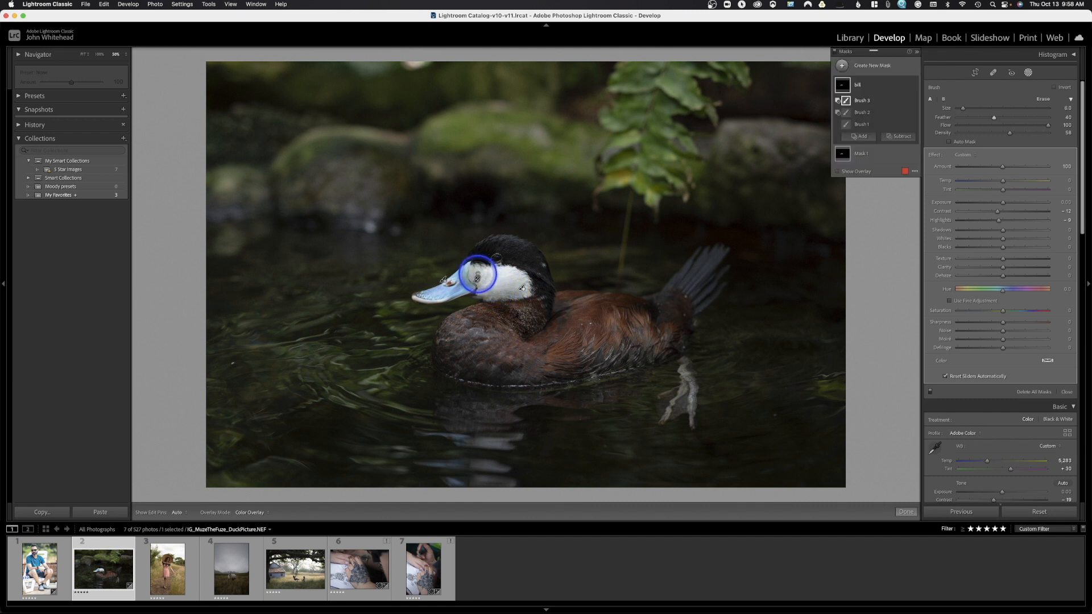
pyautogui.press('h')
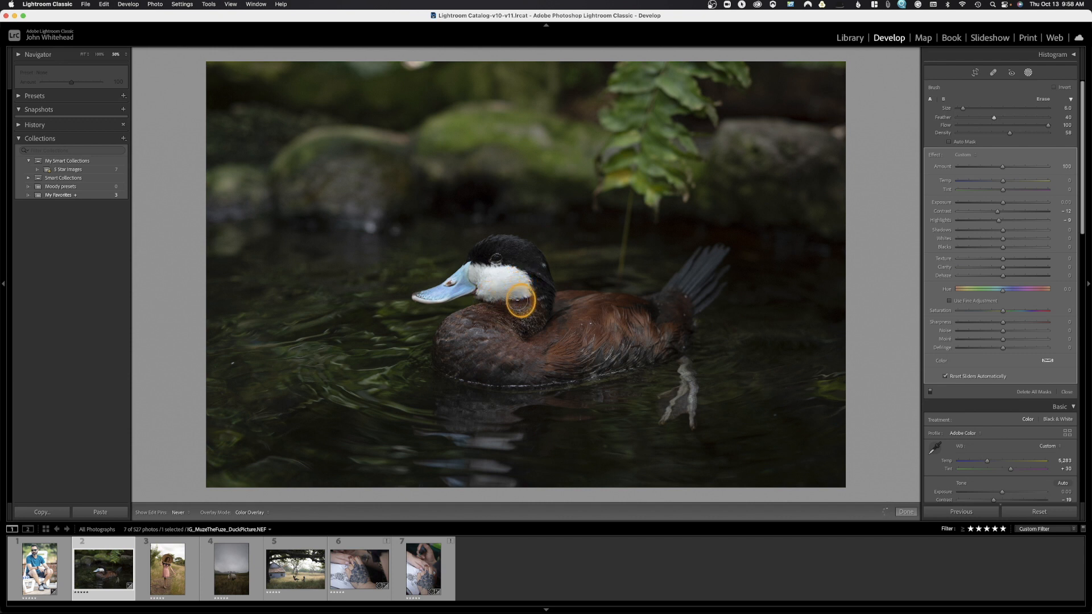
pyautogui.press('h')
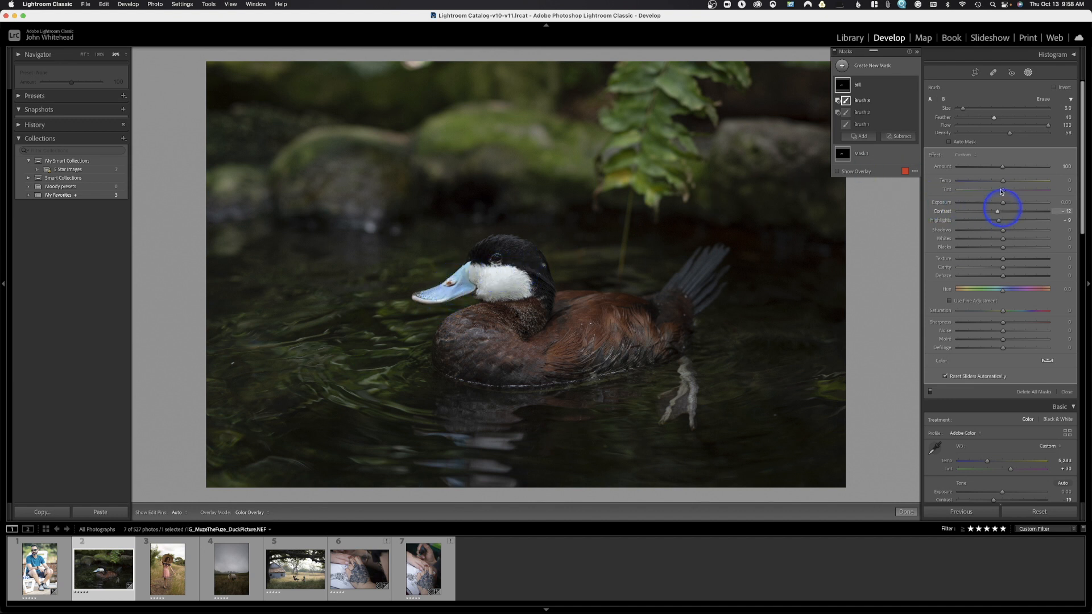
# Step: Set the bill mask's amount to 103, exposure to -0.14 and contrast to -6
pyautogui.moveTo(1003, 167); pyautogui.dragTo(1004, 168)
pyautogui.click(858, 84)
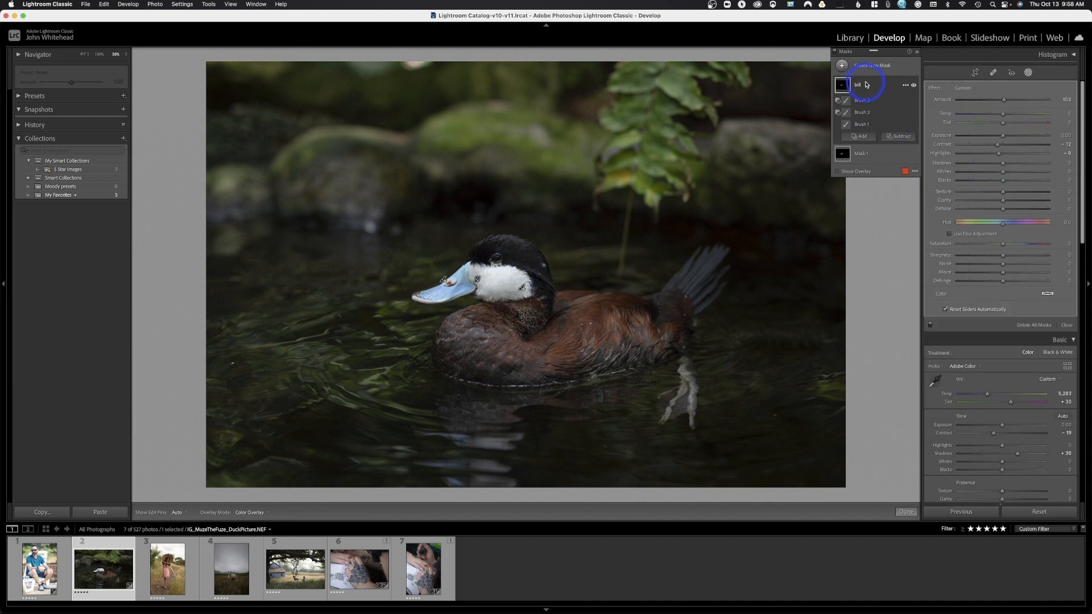
pyautogui.click(864, 85)
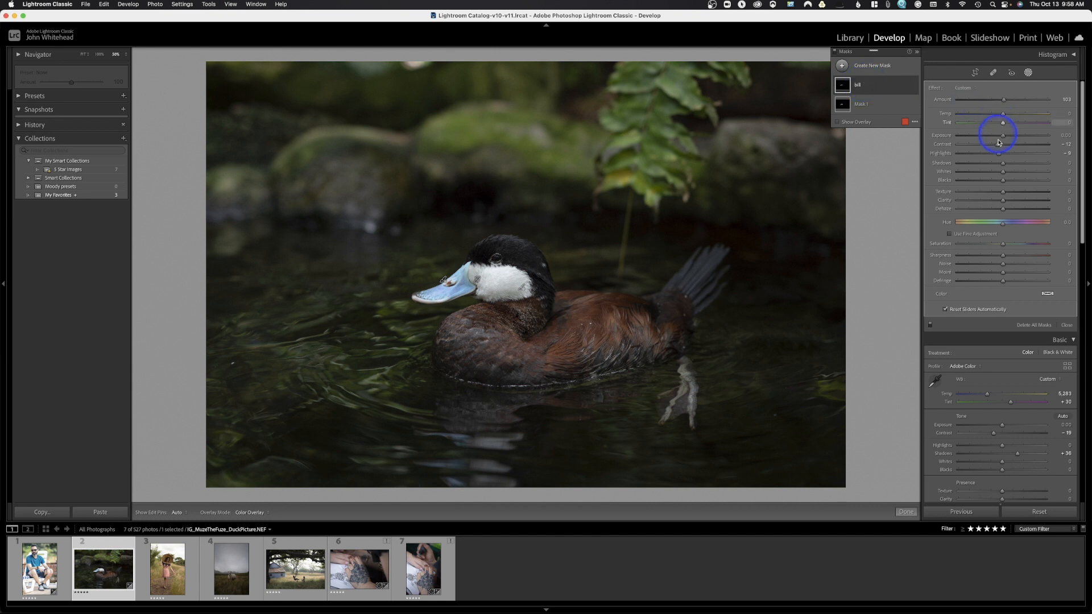
pyautogui.moveTo(1003, 136); pyautogui.dragTo(1005, 137)
pyautogui.moveTo(998, 154)
pyautogui.mouseDown()
pyautogui.moveTo(982, 155)
pyautogui.moveTo(998, 158)
pyautogui.mouseUp()
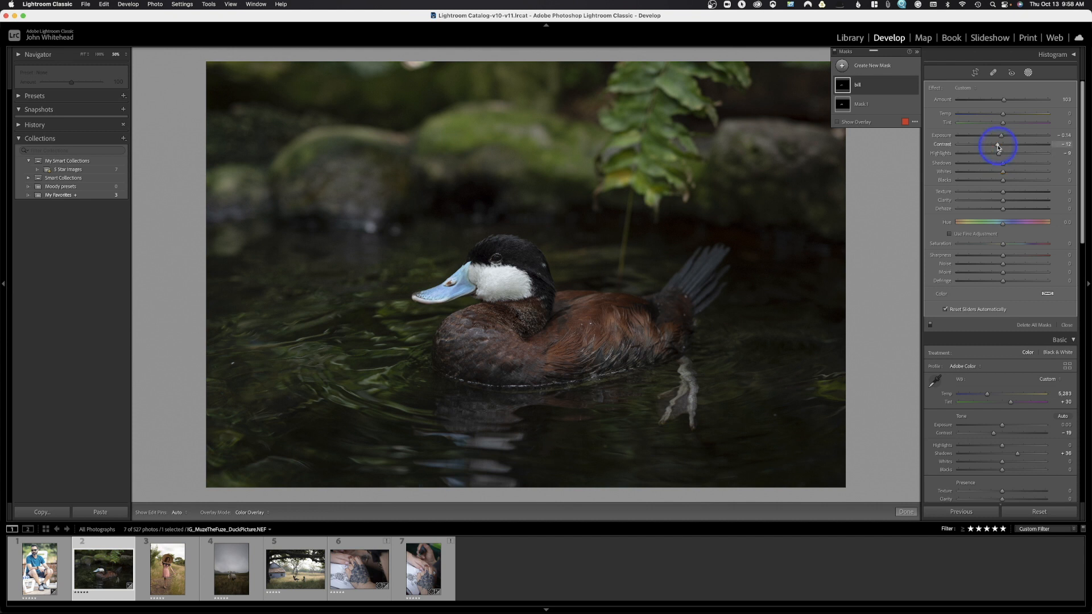
pyautogui.moveTo(997, 147); pyautogui.dragTo(1000, 147)
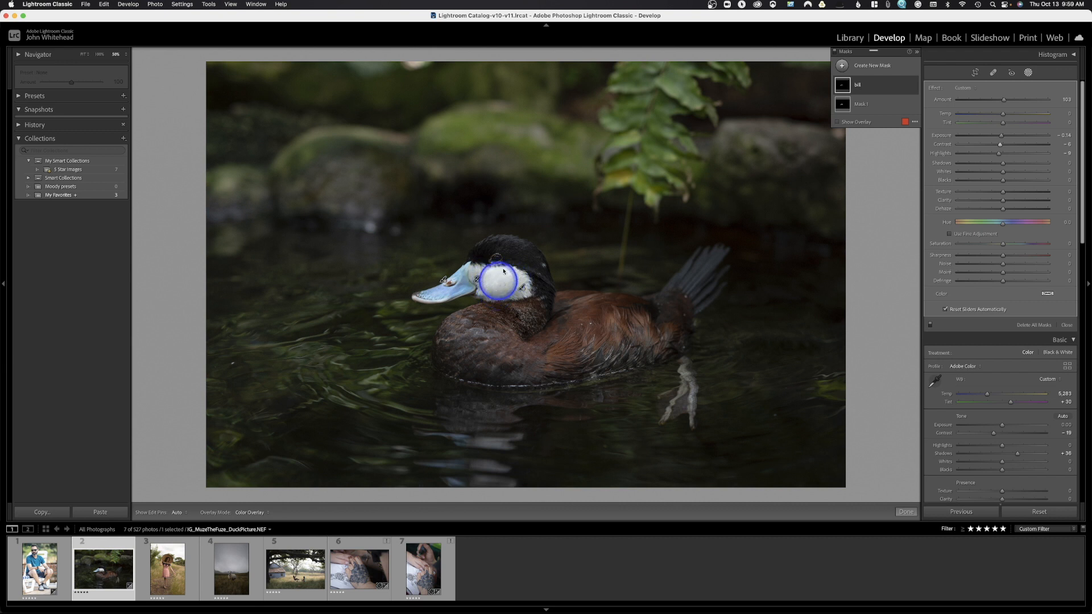
# Step: Select Mask 1 and set its contrast to -8 and highlights to -11
pyautogui.click(882, 106)
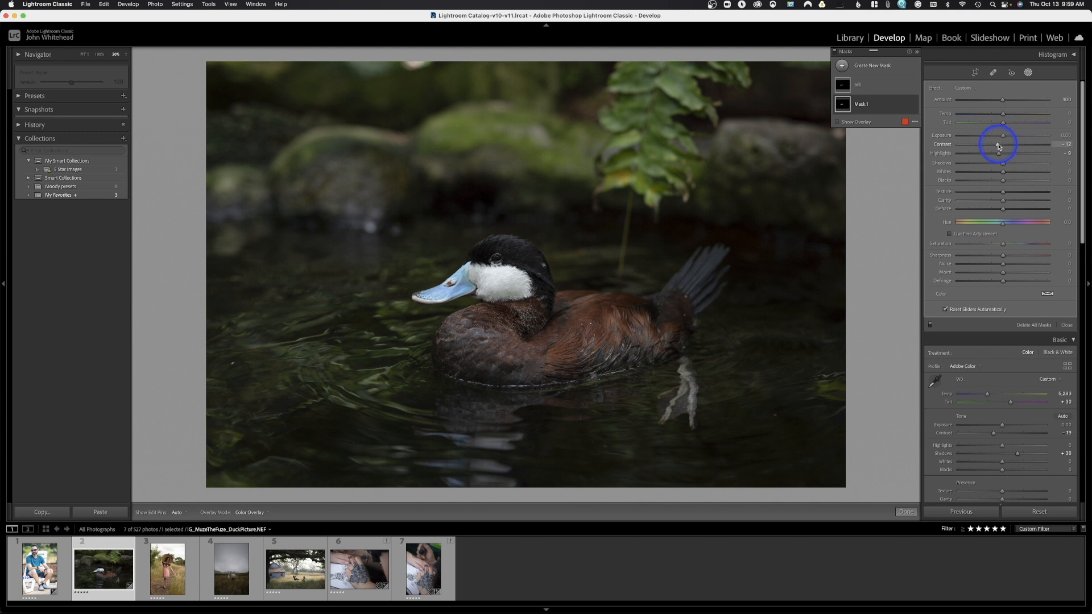
pyautogui.moveTo(998, 146); pyautogui.dragTo(1000, 154)
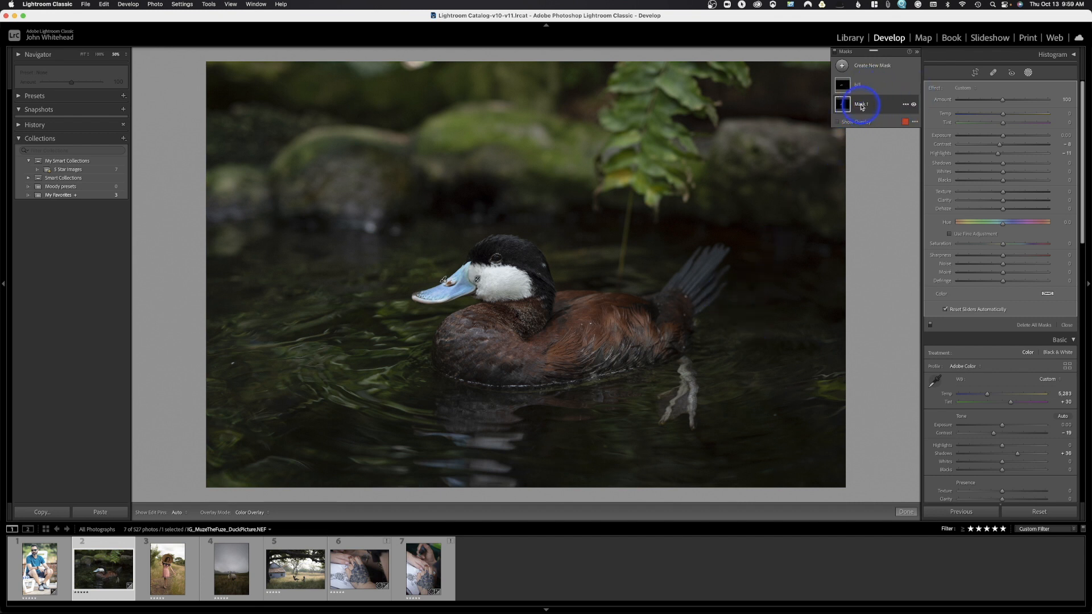
pyautogui.moveTo(847, 110)
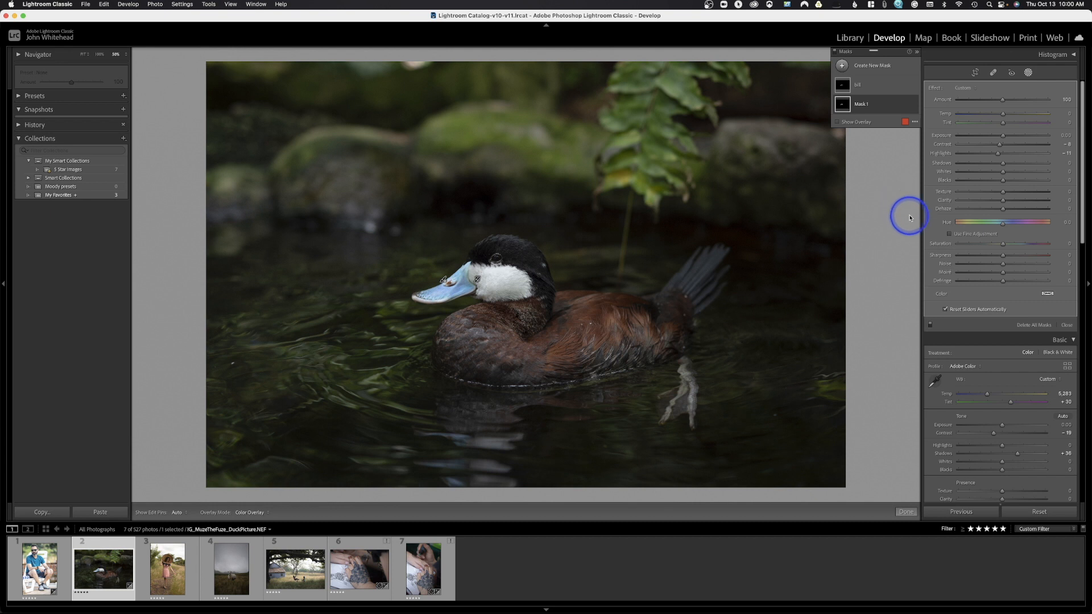
# Step: Create a new brush mask and enlarge the brush to size 21.0
pyautogui.click(842, 67)
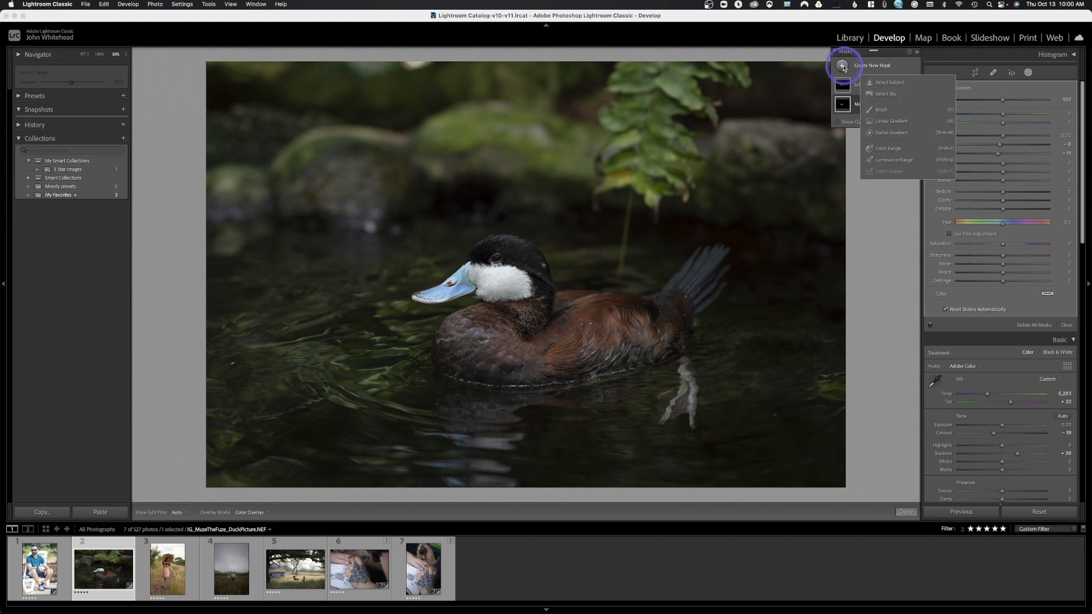
pyautogui.click(882, 110)
pyautogui.scroll(10, 648, 247)
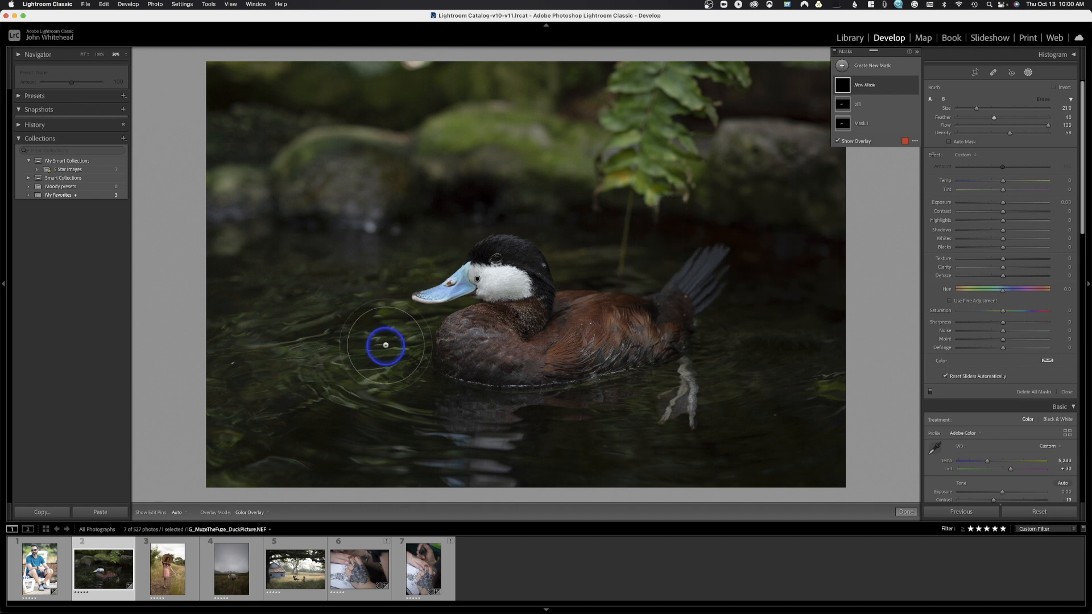
# Step: Paint the new mask over the water and the duck's body, leaving out bill and cheek, and reduce the brush to size 11.0 for the head
pyautogui.moveTo(318, 302)
pyautogui.mouseDown()
pyautogui.moveTo(220, 290)
pyautogui.moveTo(342, 268)
pyautogui.moveTo(342, 361)
pyautogui.moveTo(421, 344)
pyautogui.moveTo(576, 339)
pyautogui.moveTo(597, 318)
pyautogui.moveTo(601, 257)
pyautogui.moveTo(713, 252)
pyautogui.moveTo(852, 266)
pyautogui.moveTo(748, 335)
pyautogui.moveTo(593, 370)
pyautogui.moveTo(747, 395)
pyautogui.moveTo(814, 435)
pyautogui.moveTo(794, 460)
pyautogui.moveTo(569, 468)
pyautogui.moveTo(415, 486)
pyautogui.mouseUp()
pyautogui.press(']')
pyautogui.moveTo(631, 417)
pyautogui.mouseDown()
pyautogui.moveTo(242, 451)
pyautogui.moveTo(275, 388)
pyautogui.moveTo(234, 316)
pyautogui.moveTo(251, 301)
pyautogui.mouseUp()
pyautogui.press('[')
pyautogui.press('[')
pyautogui.press('[')
pyautogui.moveTo(384, 313)
pyautogui.mouseDown()
pyautogui.moveTo(438, 334)
pyautogui.moveTo(466, 329)
pyautogui.moveTo(382, 307)
pyautogui.moveTo(381, 264)
pyautogui.moveTo(444, 237)
pyautogui.moveTo(523, 236)
pyautogui.moveTo(558, 282)
pyautogui.moveTo(553, 237)
pyautogui.moveTo(581, 224)
pyautogui.moveTo(454, 221)
pyautogui.moveTo(334, 269)
pyautogui.moveTo(215, 265)
pyautogui.mouseUp()
pyautogui.press(']')
pyautogui.press('[')
pyautogui.moveTo(442, 251); pyautogui.dragTo(393, 273)
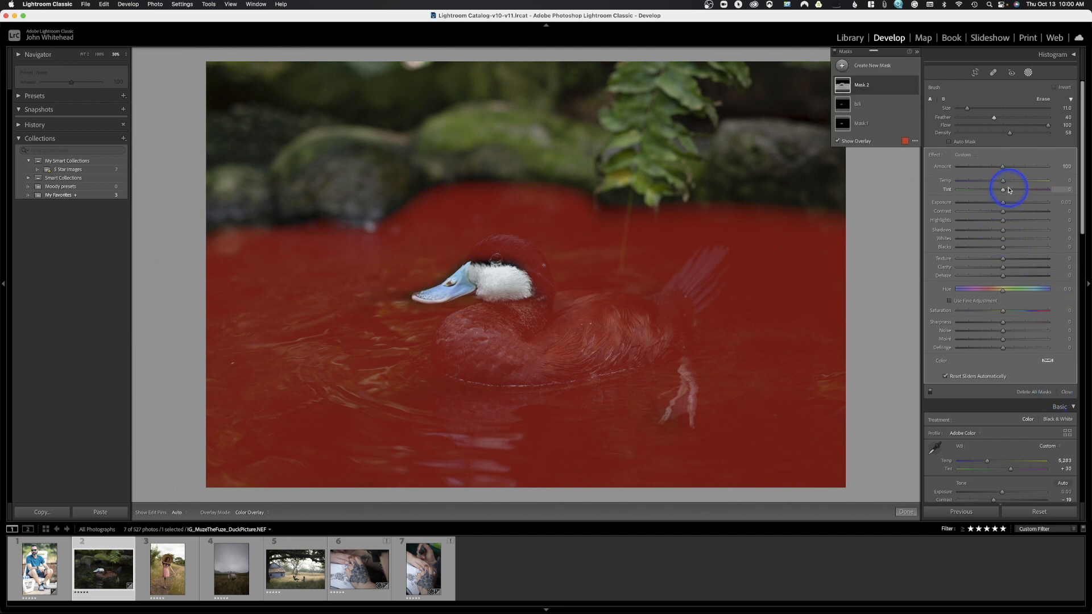
# Step: Set Mask 2's exposure to 0.73, highlights to 31 and shadows to 41, and compare the photo with the mask hidden
pyautogui.moveTo(1006, 204); pyautogui.dragTo(1011, 206)
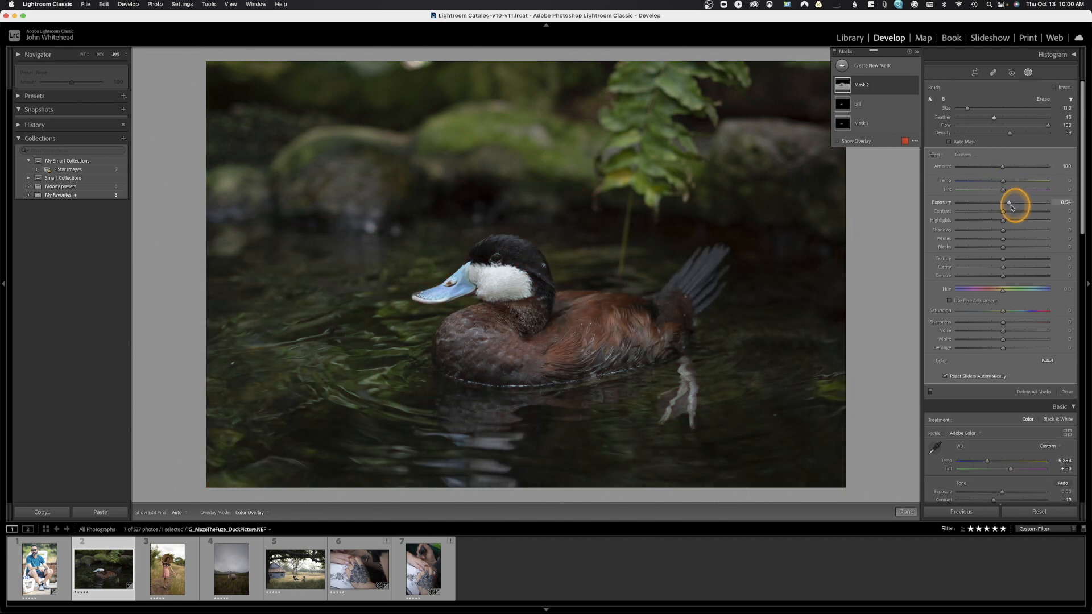
pyautogui.moveTo(1013, 208); pyautogui.dragTo(1022, 242)
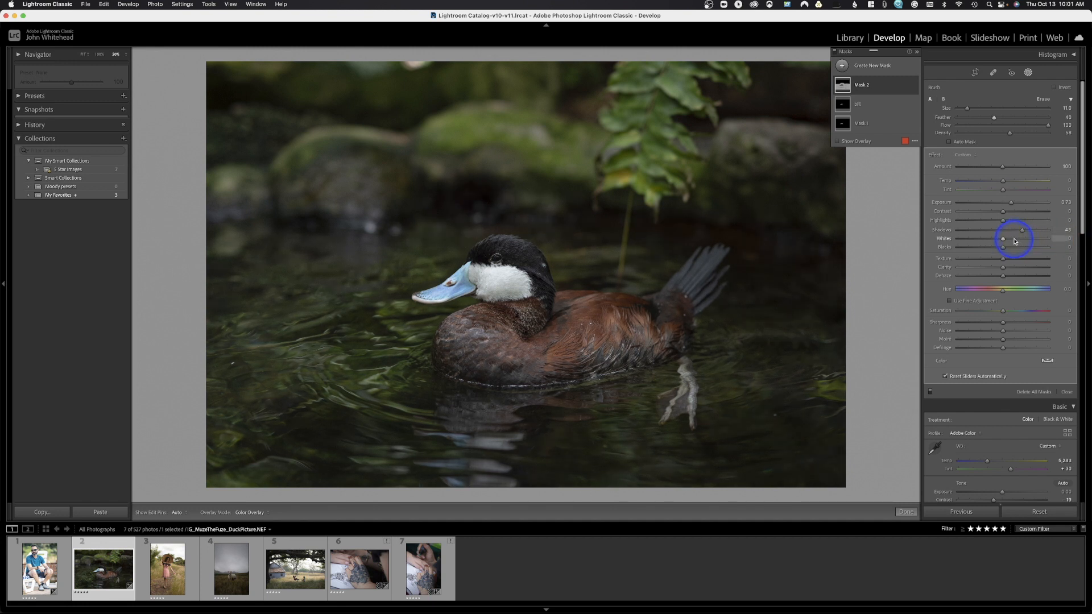
pyautogui.moveTo(1005, 220)
pyautogui.mouseDown()
pyautogui.moveTo(1066, 220)
pyautogui.moveTo(1020, 229)
pyautogui.mouseUp()
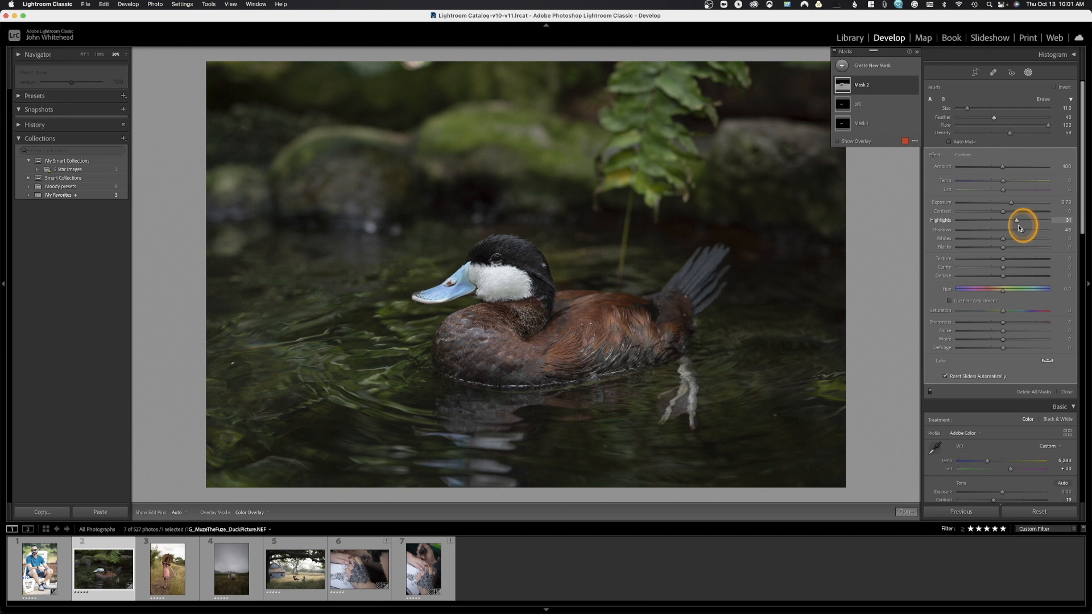
pyautogui.moveTo(1020, 228); pyautogui.dragTo(1018, 230)
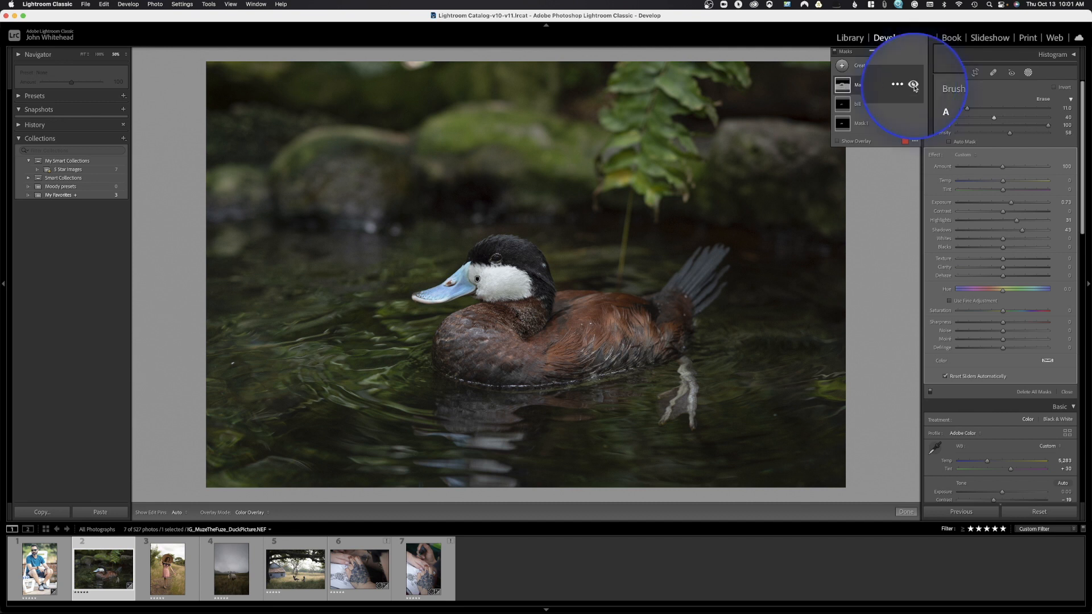
pyautogui.click(914, 86)
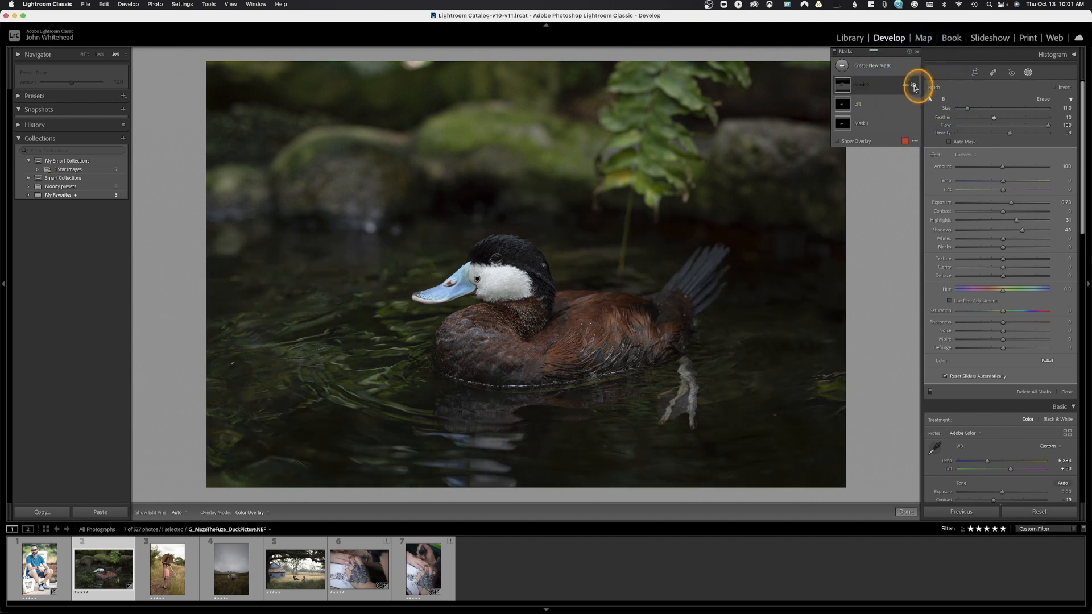
pyautogui.click(914, 86)
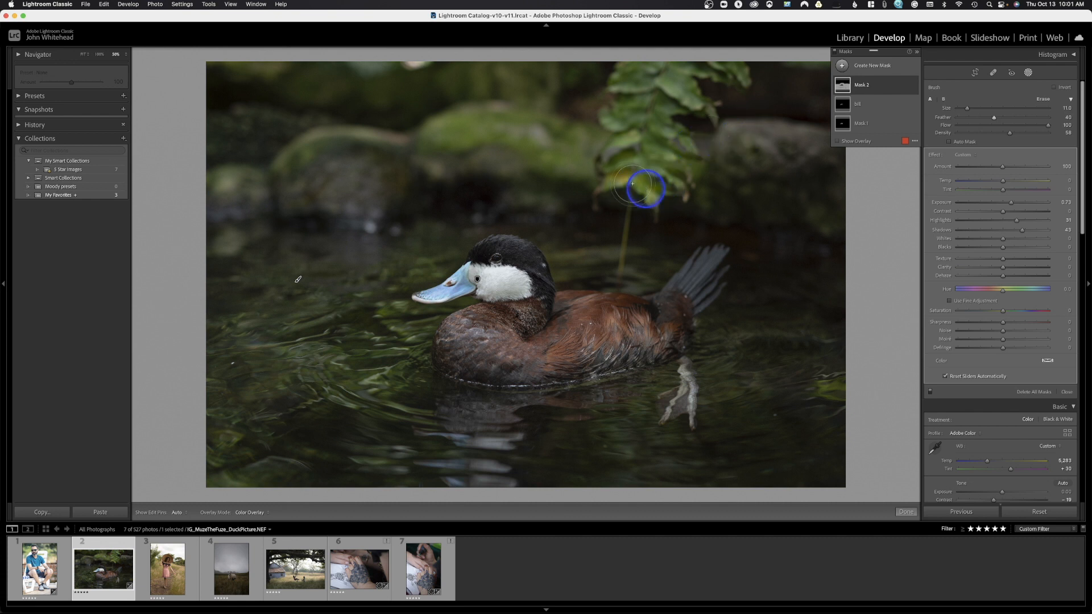
# Step: Brush a new mask over the fern's lower tip and set its exposure to -0.36, contrast to -10 and blacks to 8
pyautogui.click(842, 67)
pyautogui.moveTo(630, 171)
pyautogui.mouseDown()
pyautogui.moveTo(638, 153)
pyautogui.moveTo(655, 187)
pyautogui.mouseUp()
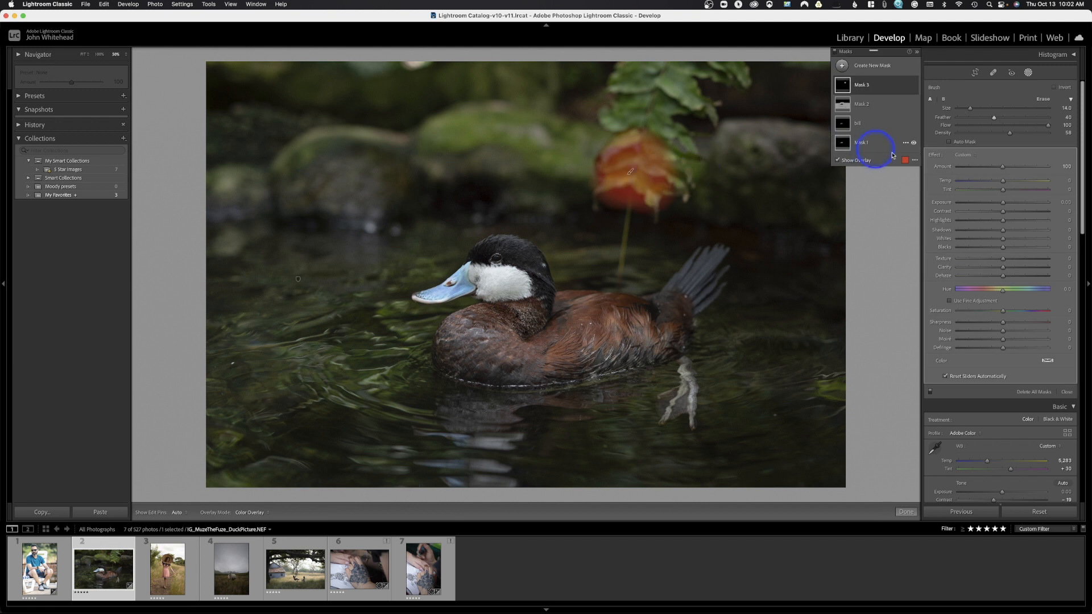
pyautogui.moveTo(1003, 203); pyautogui.dragTo(1002, 208)
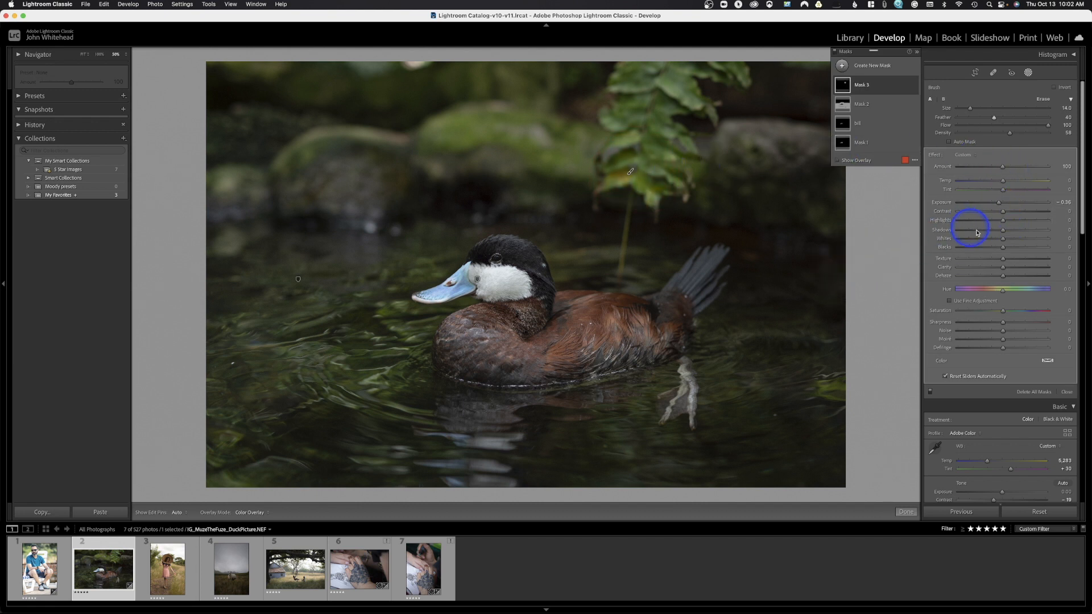
pyautogui.click(1003, 214)
pyautogui.moveTo(1004, 215); pyautogui.dragTo(1011, 248)
pyautogui.click(1007, 247)
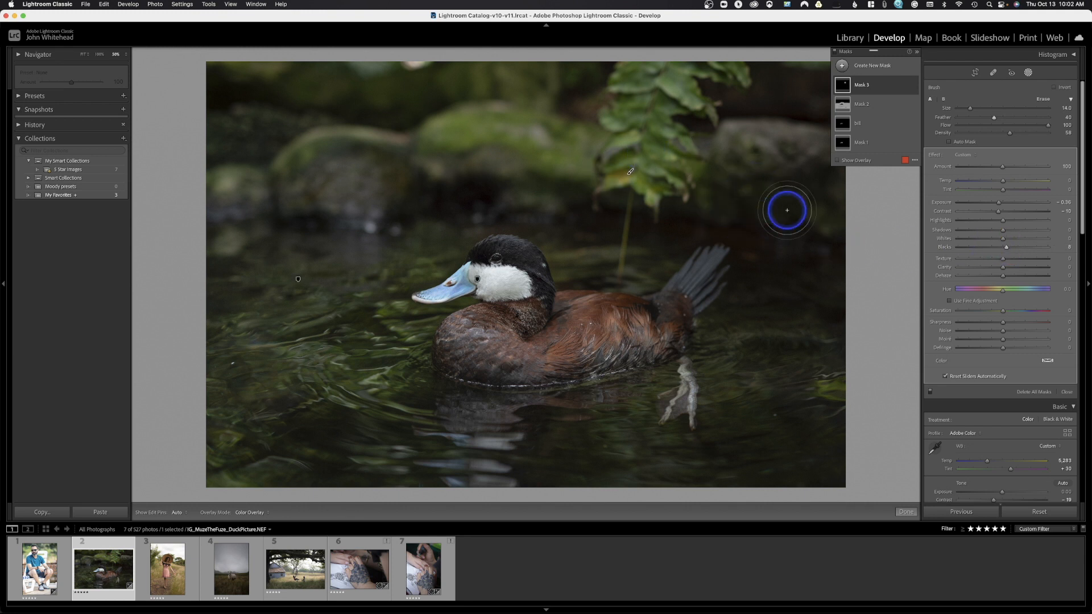
# Step: Select Mask 2 and show its coverage with the White on Black overlay mode
pyautogui.click(847, 100)
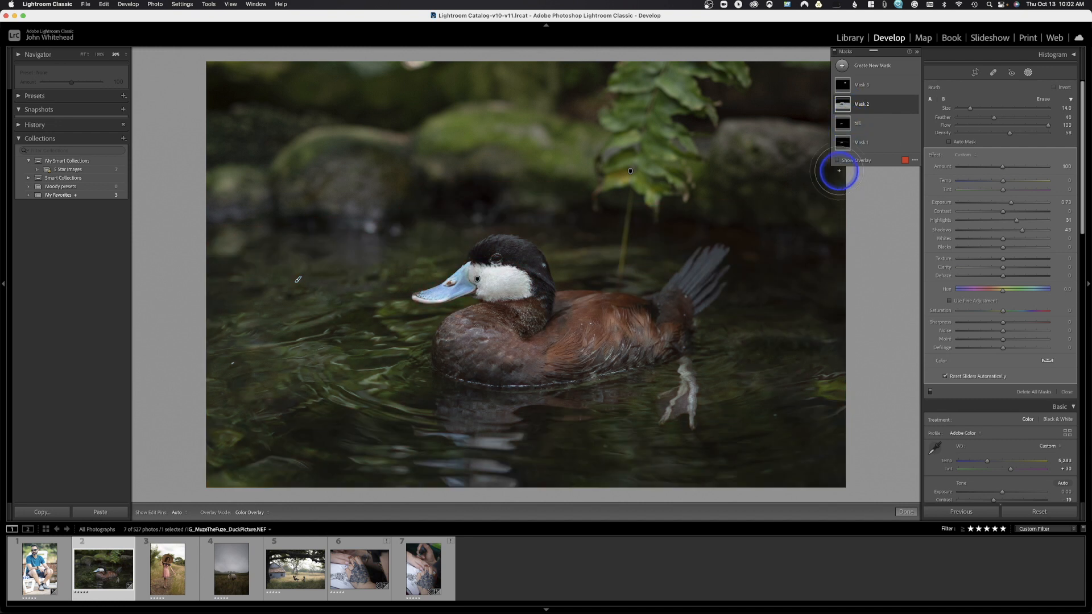
pyautogui.click(915, 161)
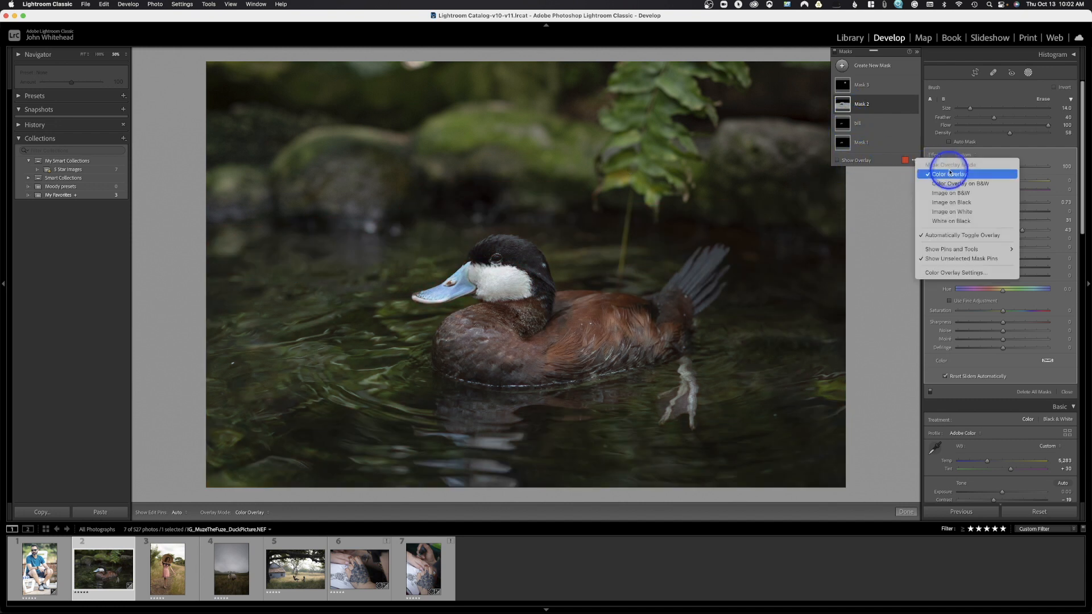
pyautogui.click(957, 222)
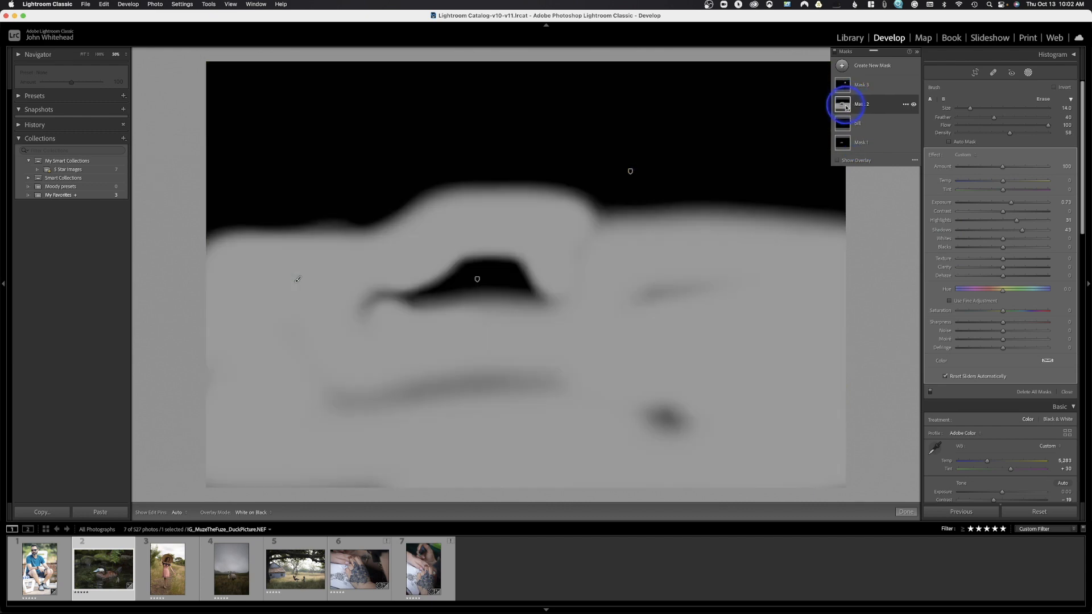
pyautogui.moveTo(841, 148)
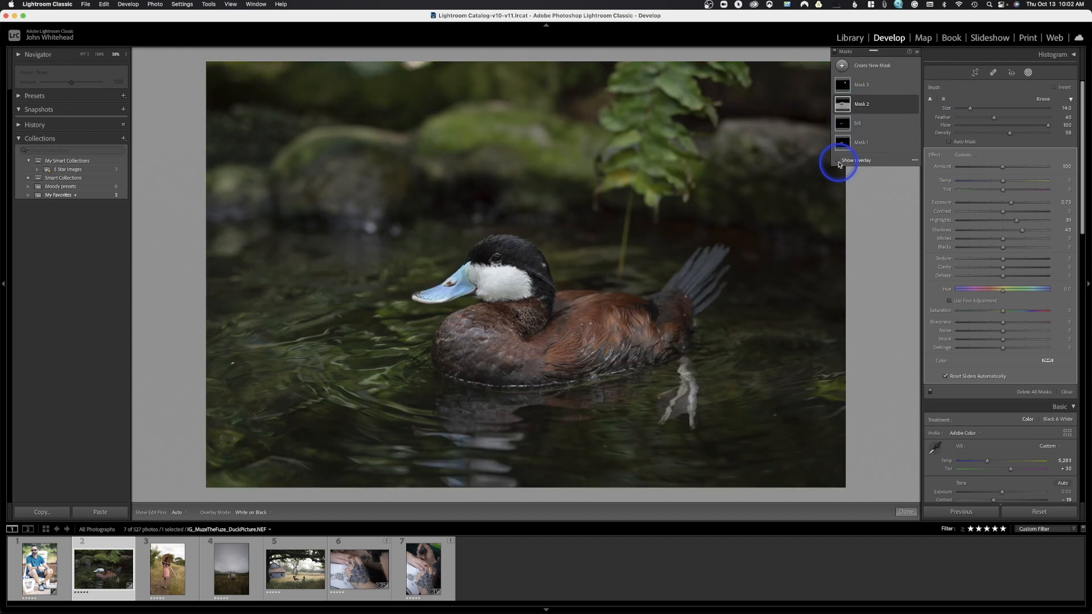
pyautogui.click(838, 160)
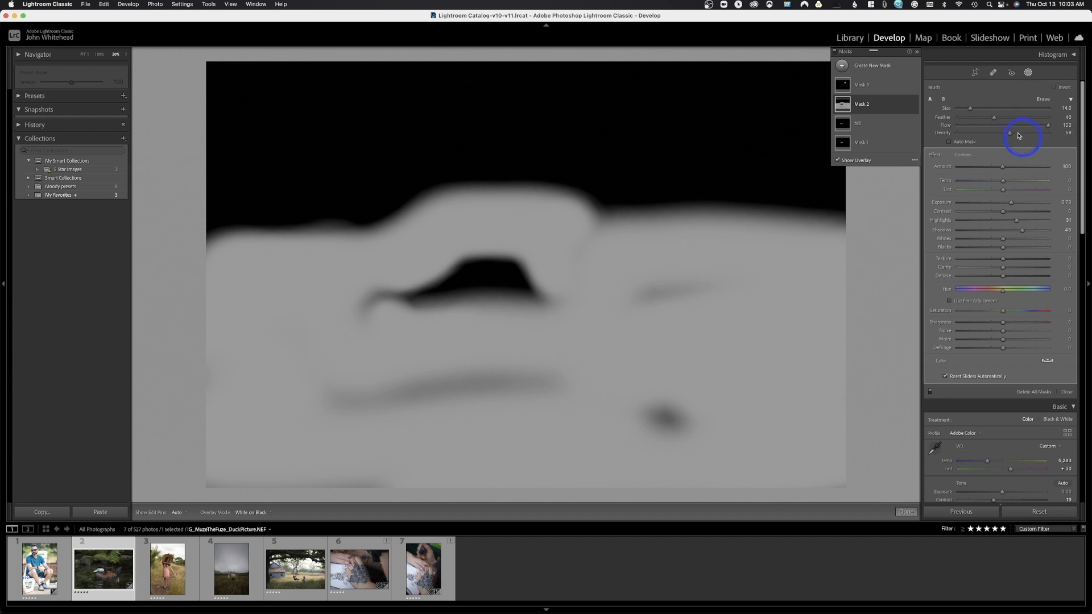
# Step: Set the brush density to 100, and try a stroke on Mask 2 in the water behind the duck before undoing it
pyautogui.moveTo(1011, 135); pyautogui.dragTo(1074, 145)
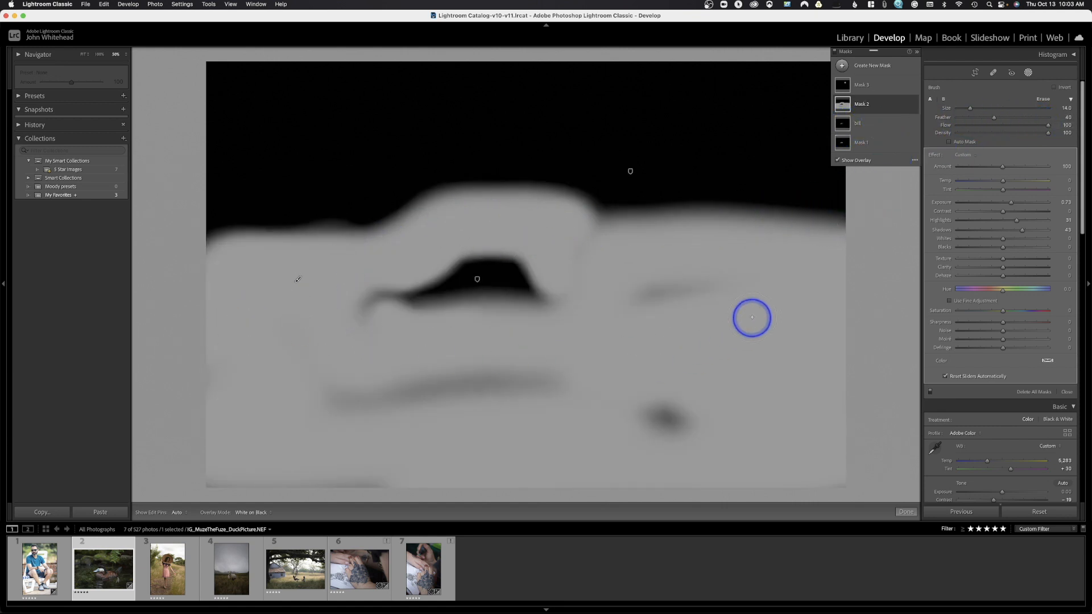
pyautogui.moveTo(784, 303)
pyautogui.mouseDown()
pyautogui.moveTo(740, 322)
pyautogui.moveTo(804, 315)
pyautogui.mouseUp()
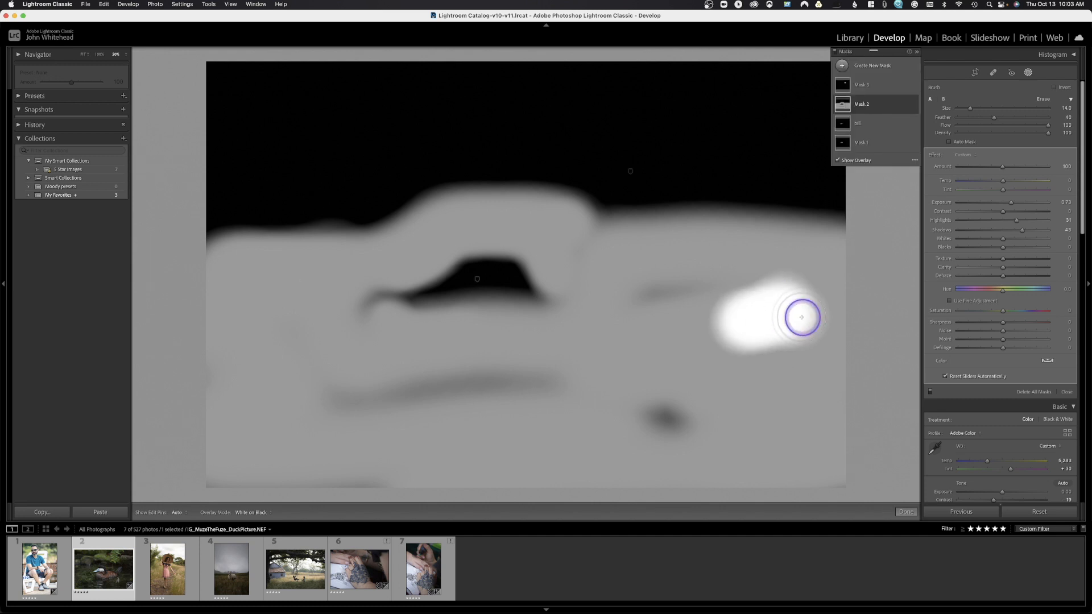
pyautogui.press('super+z')
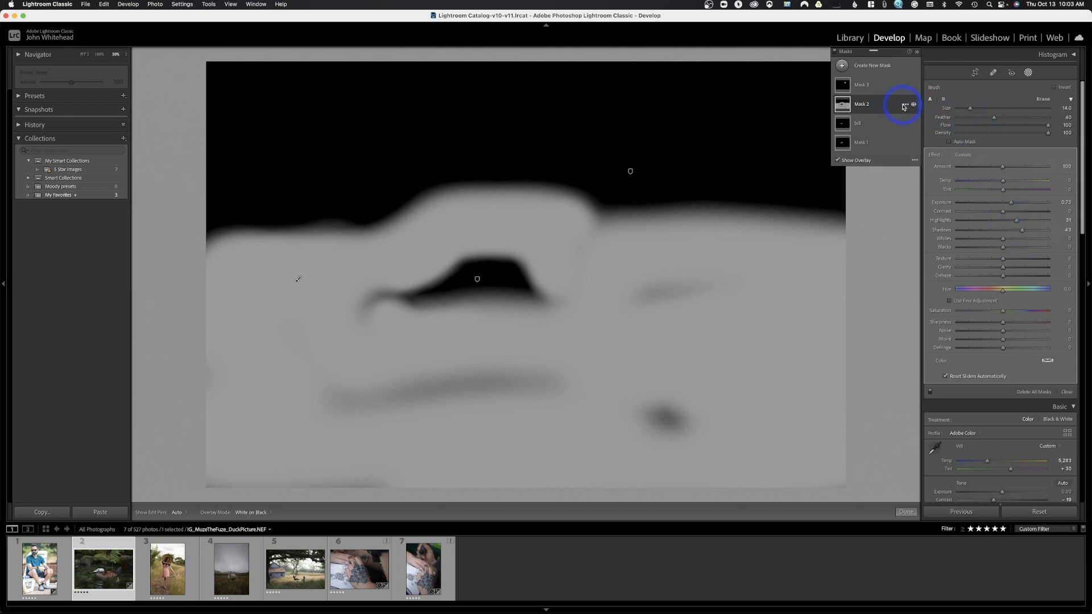
pyautogui.click(838, 159)
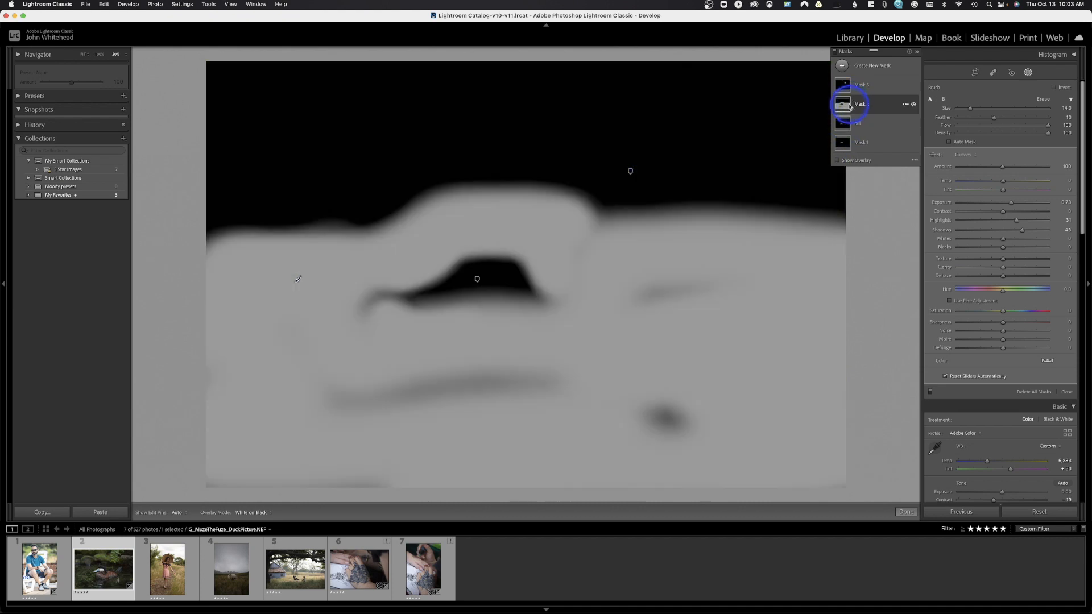
pyautogui.moveTo(847, 109)
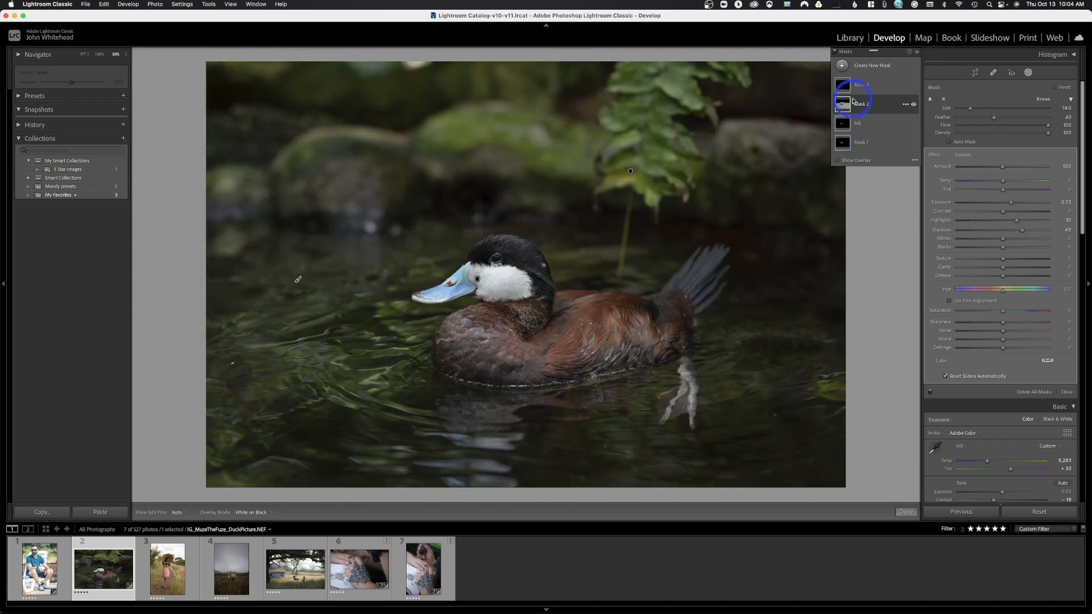
# Step: Delete Mask 2 and duplicate Mask 3
pyautogui.rightClick(867, 105)
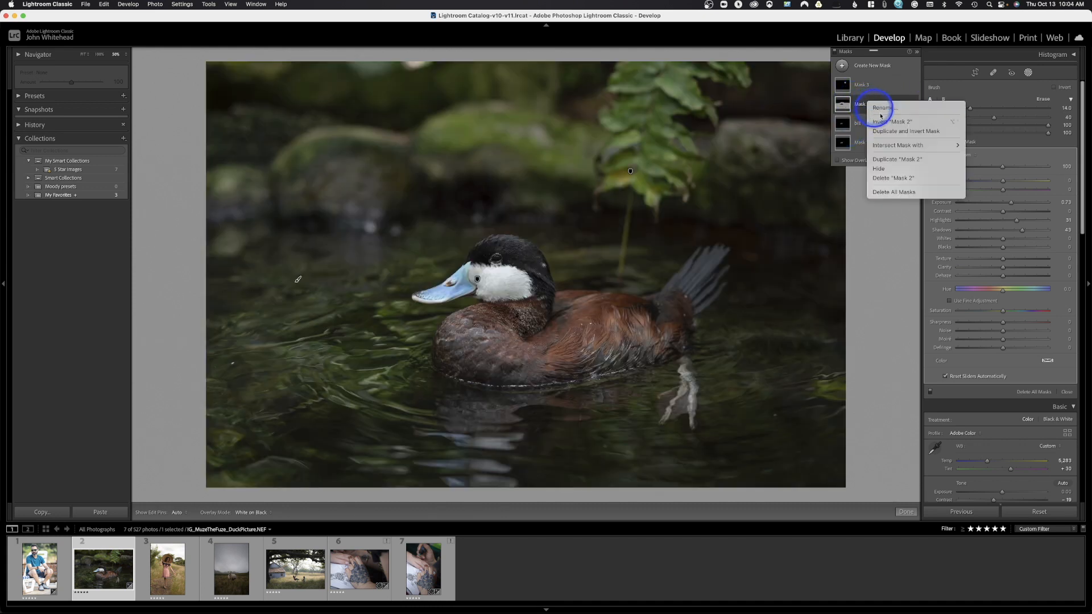
pyautogui.click(893, 178)
pyautogui.rightClick(870, 84)
pyautogui.click(891, 98)
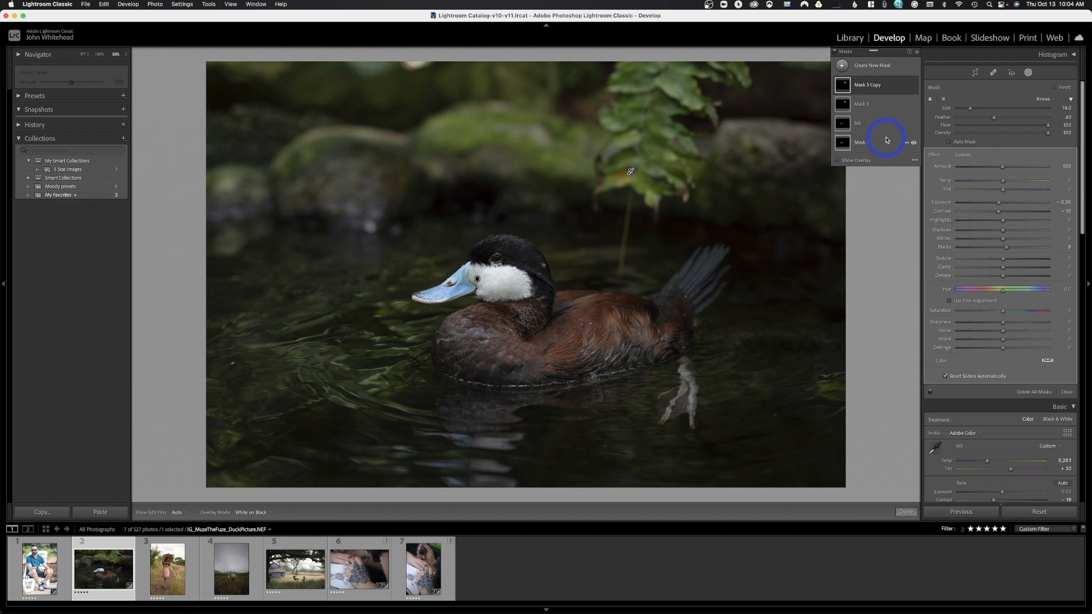
# Step: Duplicate and invert Mask 1, and rename the inverted copy "dup and invert"
pyautogui.click(906, 145)
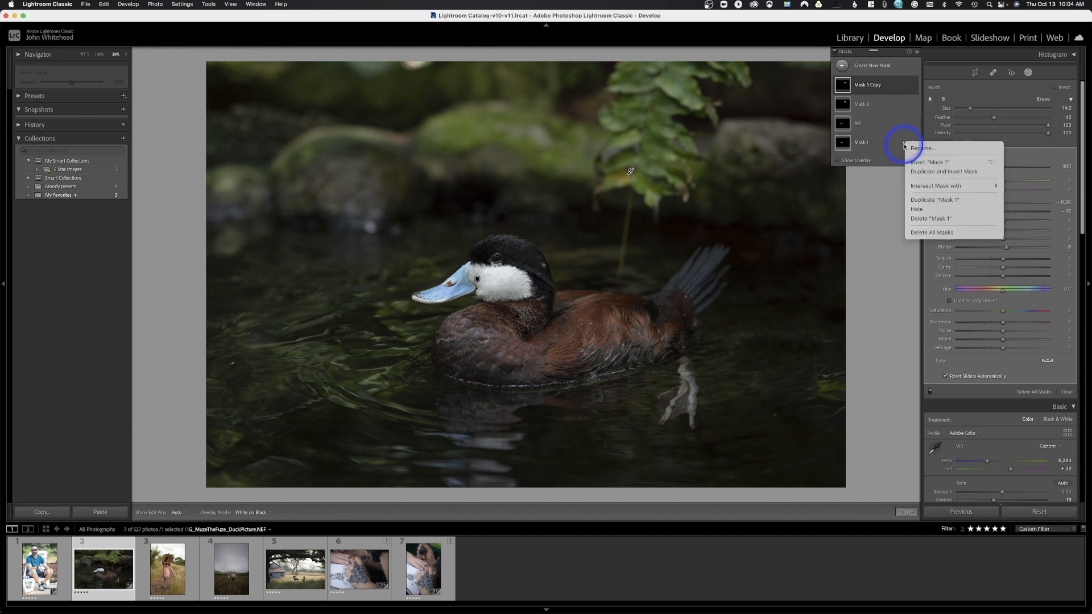
pyautogui.click(925, 172)
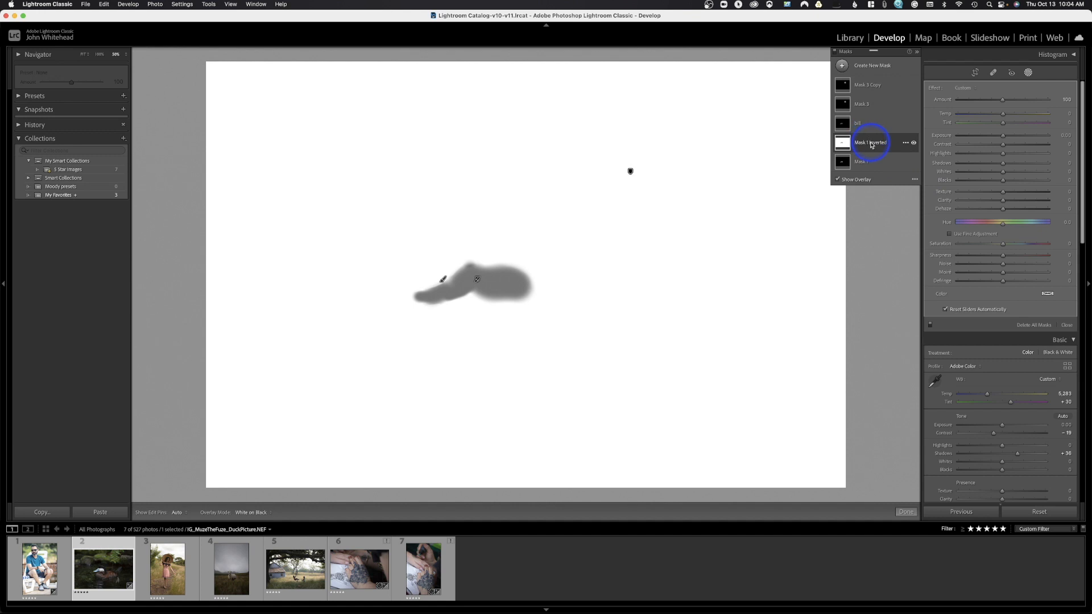
pyautogui.doubleClick(872, 143)
pyautogui.write('dup and inver')
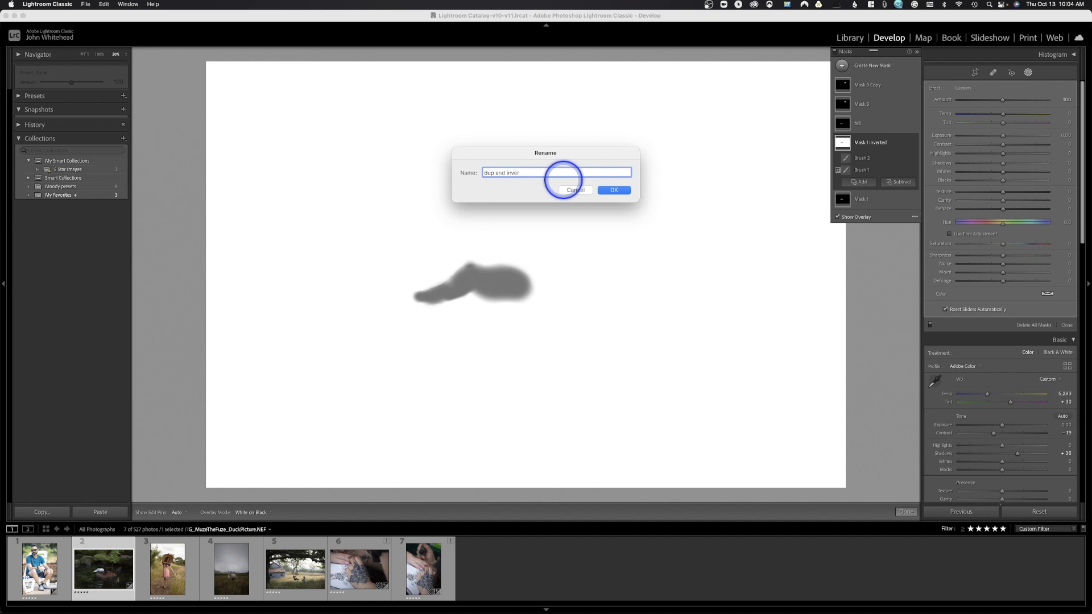
pyautogui.write('t')
pyautogui.press('Return')
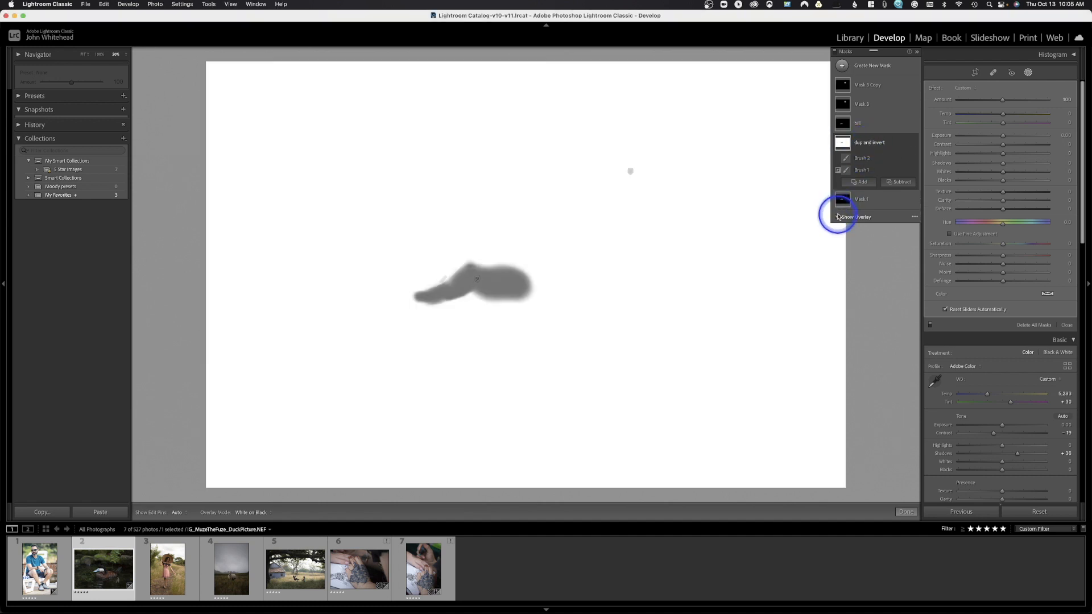
# Step: Hide the mask overlay and switch its mode back to Color Overlay
pyautogui.click(837, 216)
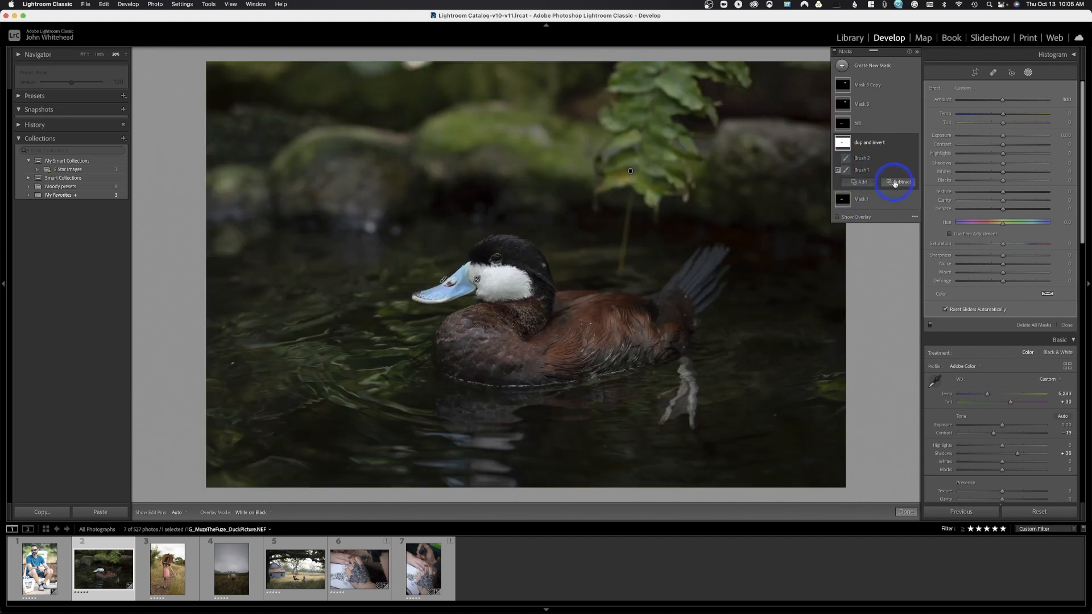
pyautogui.click(914, 217)
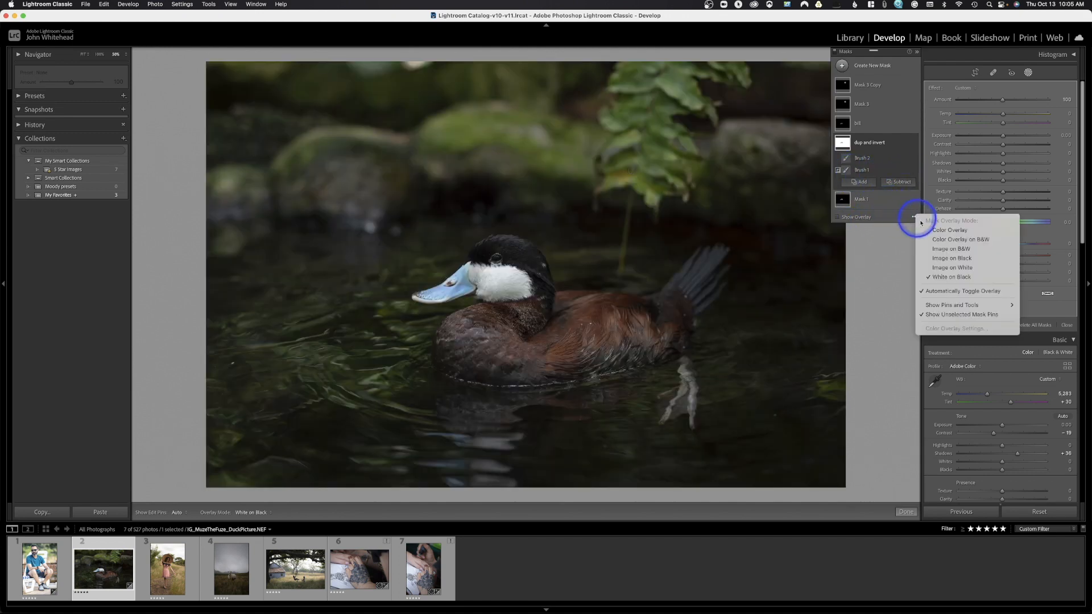
pyautogui.click(947, 231)
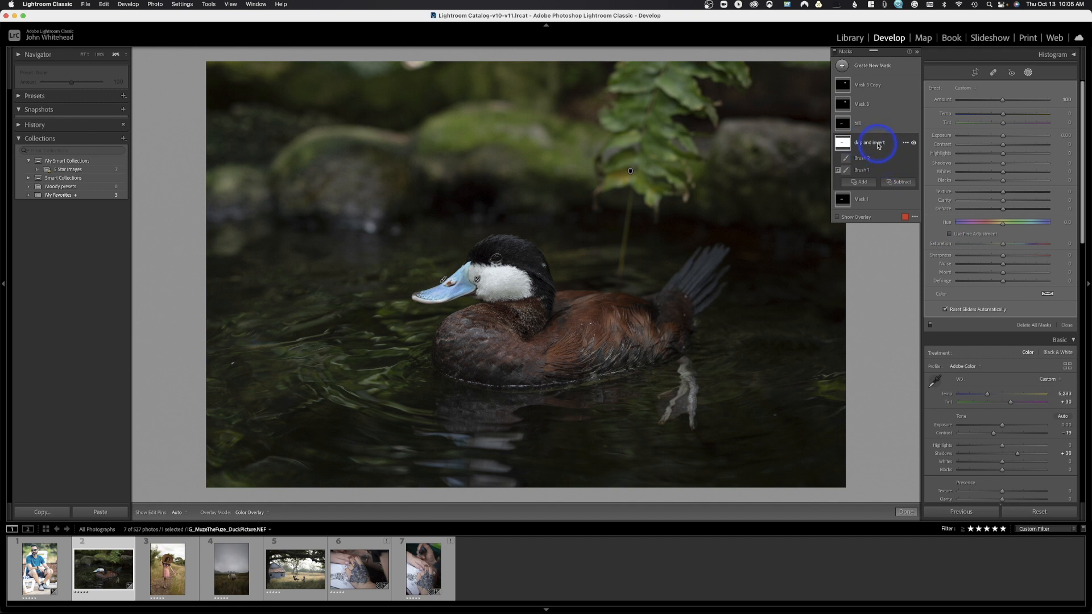
pyautogui.moveTo(847, 148)
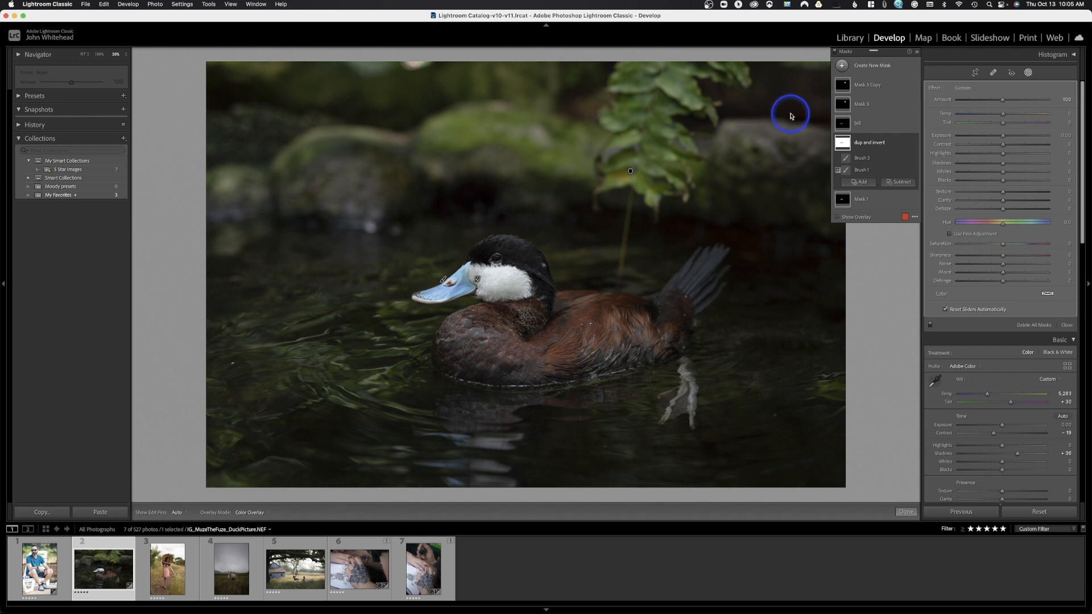
# Step: Subtract the background rocks and fern from the "dup and invert" mask with a size 24.0 brush, with the overlay shown
pyautogui.click(903, 182)
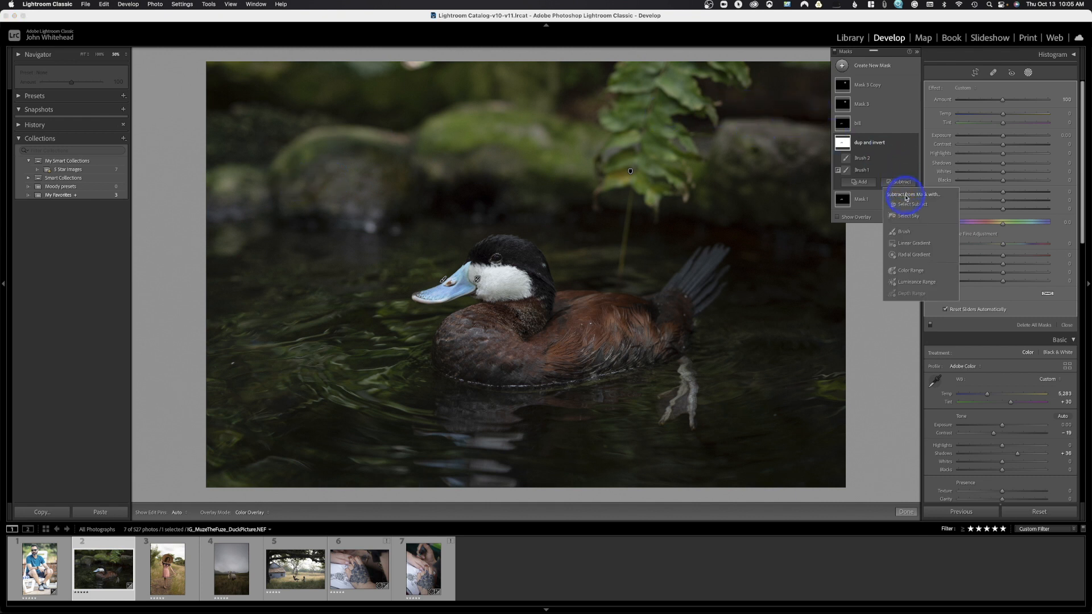
pyautogui.click(907, 220)
pyautogui.scroll(10, 649, 139)
pyautogui.moveTo(651, 139)
pyautogui.mouseDown()
pyautogui.moveTo(235, 173)
pyautogui.moveTo(190, 117)
pyautogui.moveTo(284, 73)
pyautogui.moveTo(527, 94)
pyautogui.moveTo(825, 79)
pyautogui.moveTo(840, 132)
pyautogui.moveTo(835, 174)
pyautogui.moveTo(603, 140)
pyautogui.mouseUp()
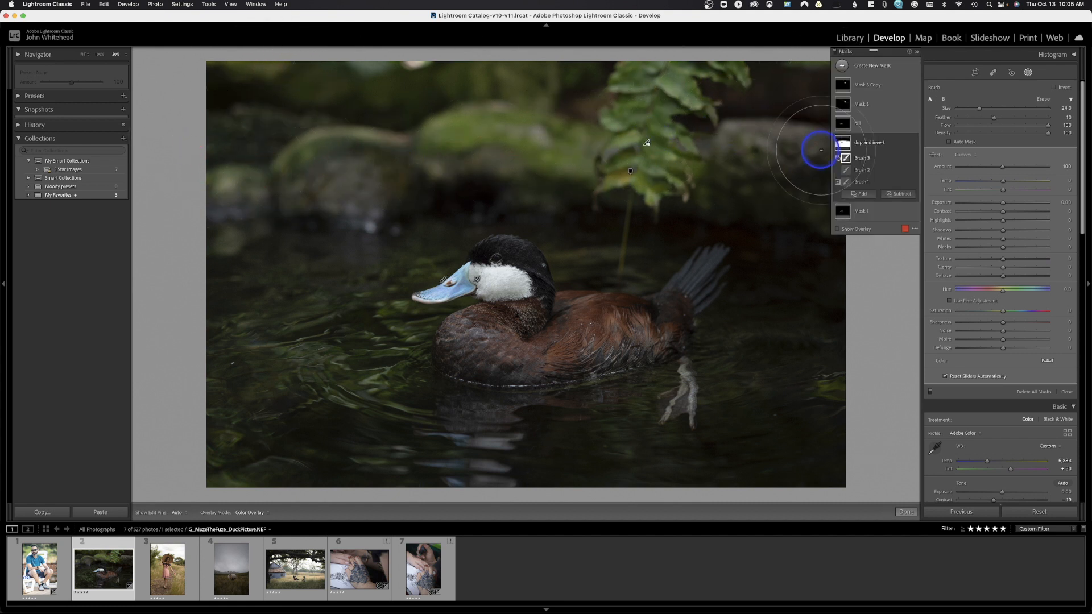
pyautogui.click(837, 229)
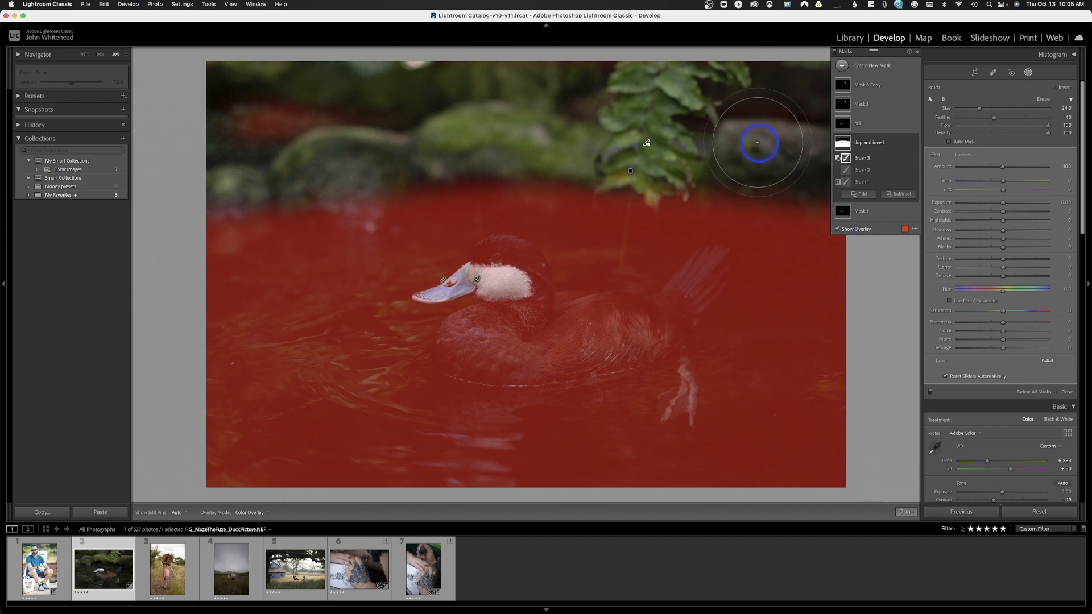
pyautogui.moveTo(475, 121)
pyautogui.mouseDown()
pyautogui.moveTo(381, 151)
pyautogui.moveTo(252, 109)
pyautogui.moveTo(318, 110)
pyautogui.mouseUp()
# Step: Subtract the duck's white cheek and blue bill from the "dup and invert" mask with a smaller brush, sizes 8.0 and 5.0
pyautogui.scroll(-10, 500, 289)
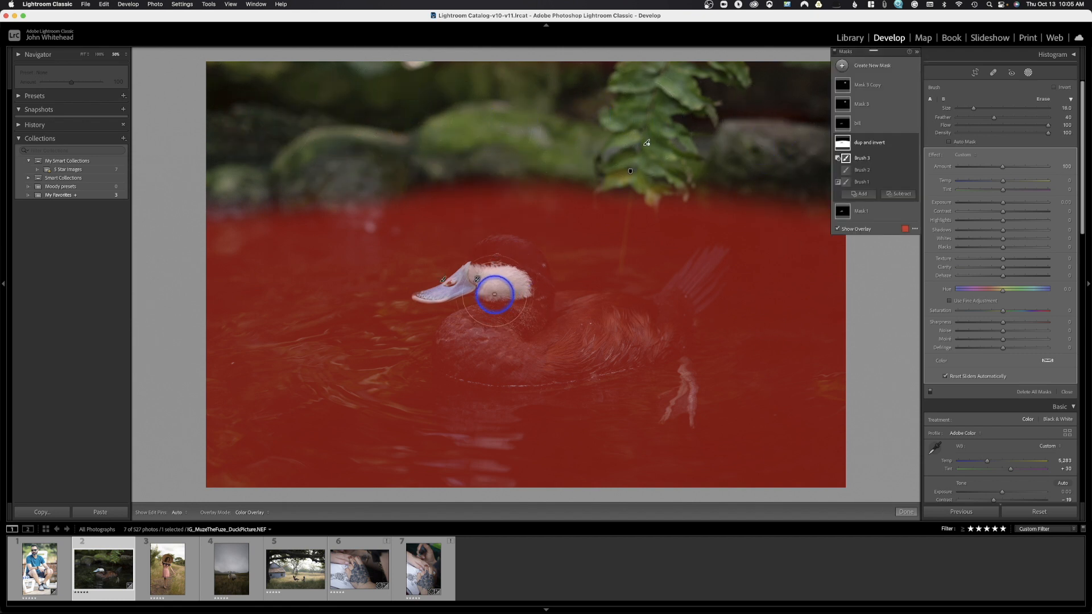
pyautogui.scroll(-5, 505, 268)
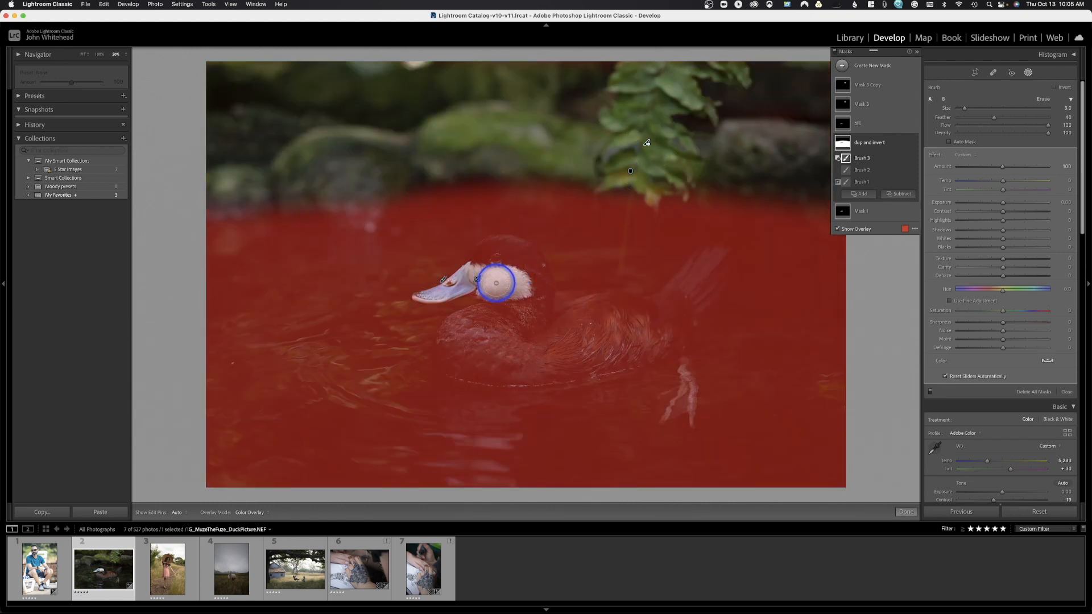
pyautogui.moveTo(505, 282)
pyautogui.mouseDown()
pyautogui.moveTo(419, 297)
pyautogui.moveTo(506, 270)
pyautogui.moveTo(531, 293)
pyautogui.moveTo(459, 287)
pyautogui.mouseUp()
pyautogui.scroll(-2, 462, 283)
pyautogui.scroll(-2, 426, 295)
pyautogui.scroll(3, 507, 269)
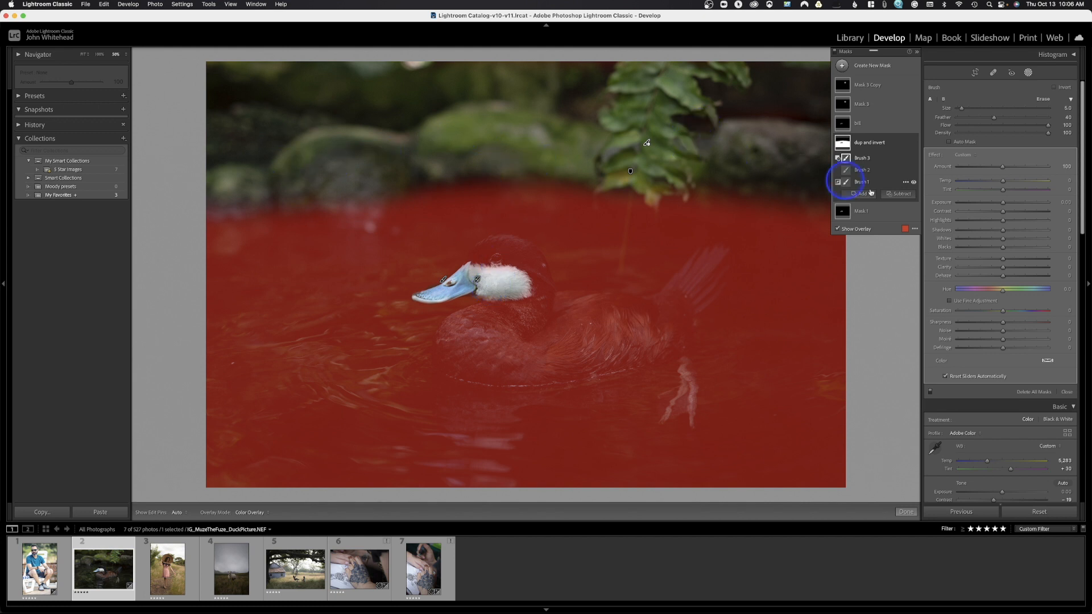
# Step: Set the "dup and invert" mask's exposure to 0.87 and shadows to 29, with the overlay hidden
pyautogui.moveTo(1009, 205); pyautogui.dragTo(1013, 203)
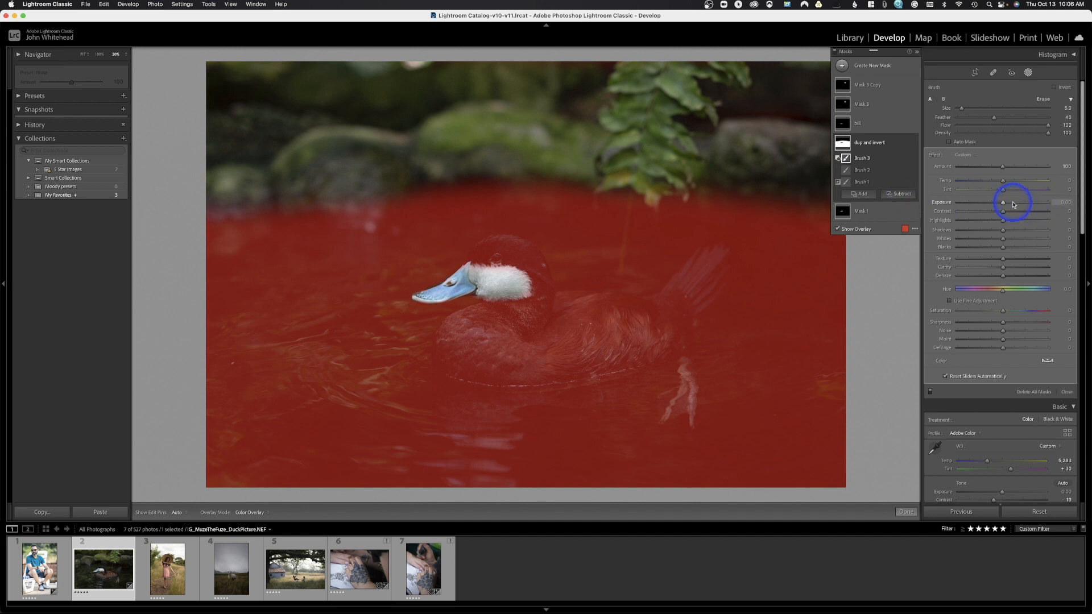
pyautogui.press('o')
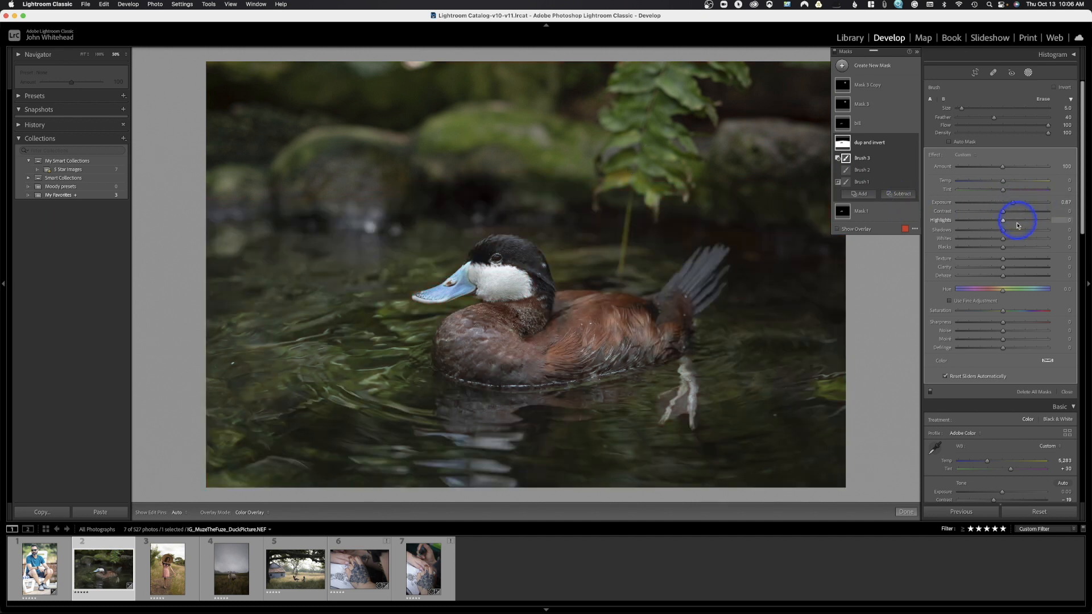
pyautogui.moveTo(1014, 230); pyautogui.dragTo(1017, 231)
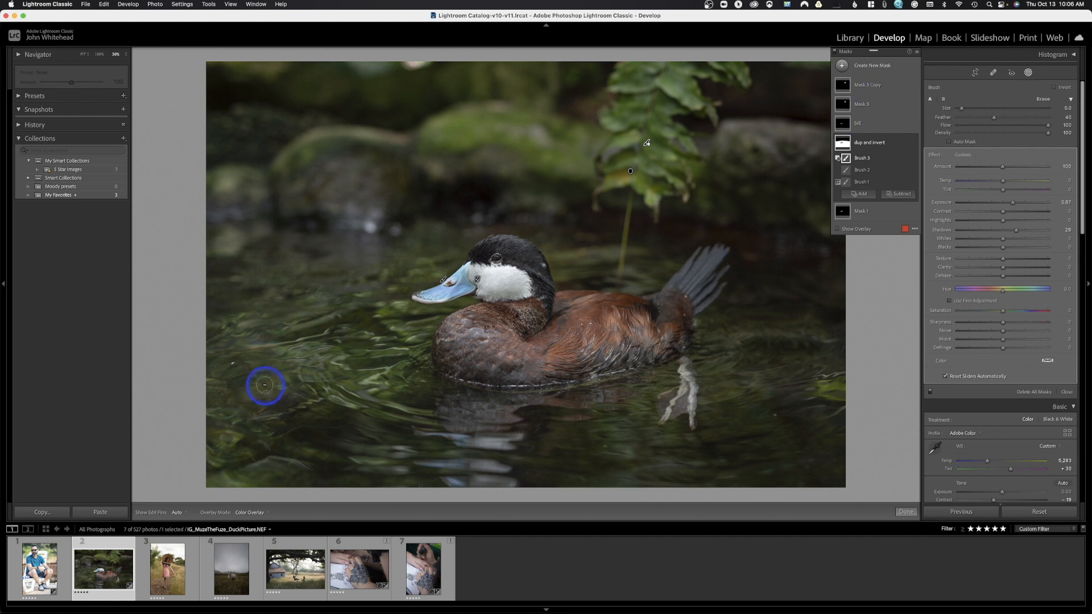
# Step: Open the photo of the woman in the straw hat and give it the Adobe Portrait profile
pyautogui.click(184, 574)
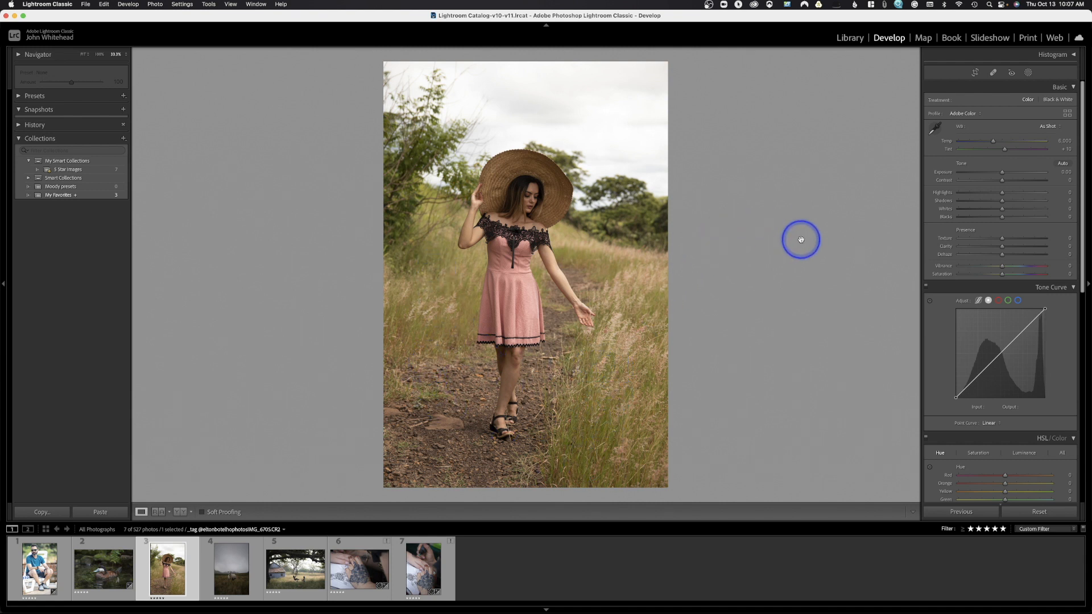
pyautogui.click(979, 116)
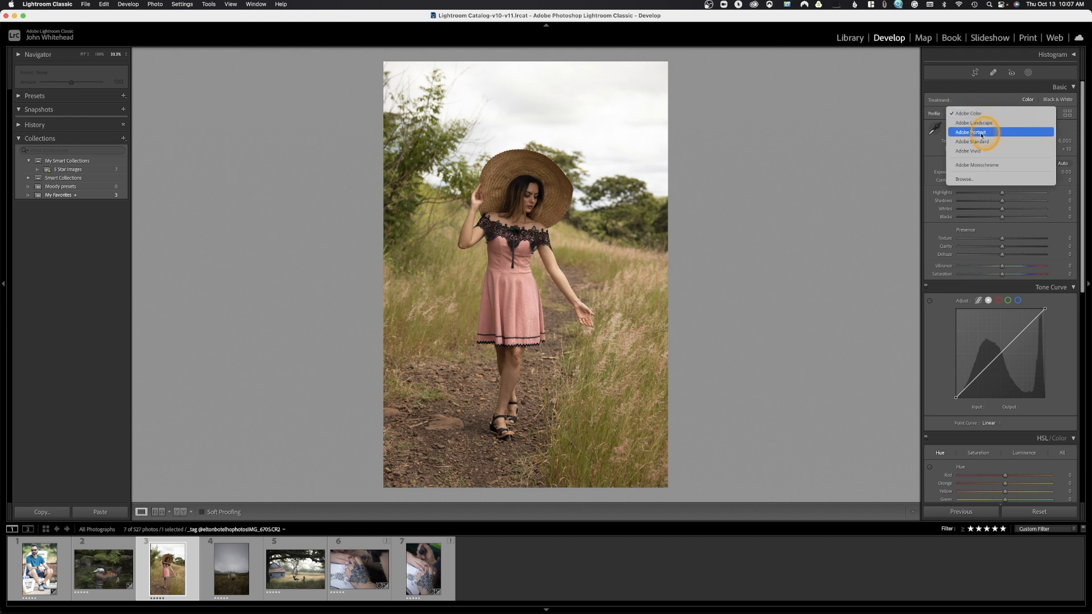
pyautogui.click(982, 133)
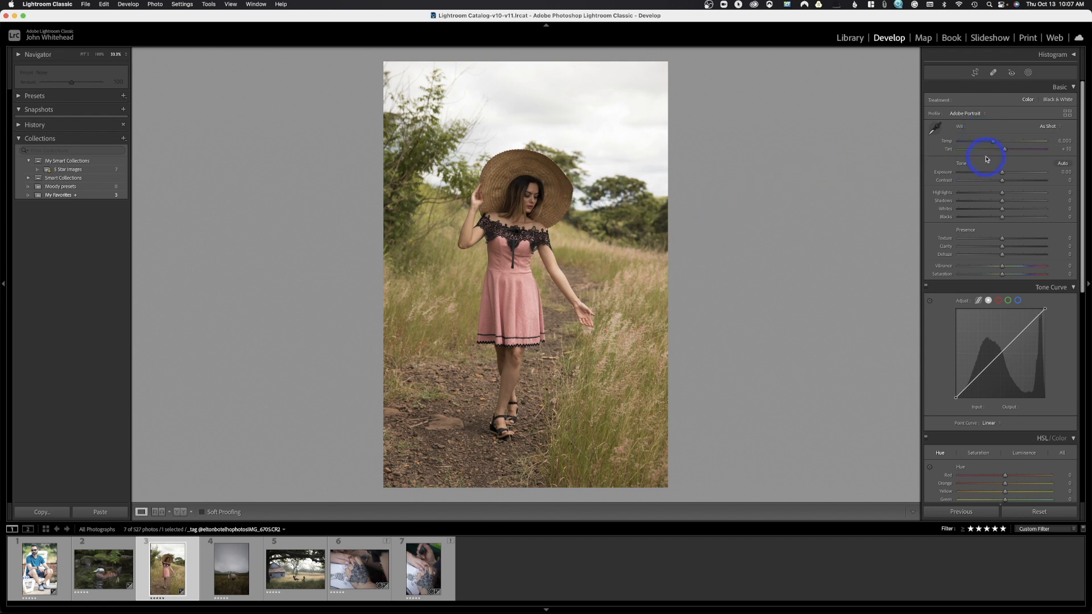
# Step: Set the white balance to Auto and fine-tune the tint to +5
pyautogui.click(1050, 126)
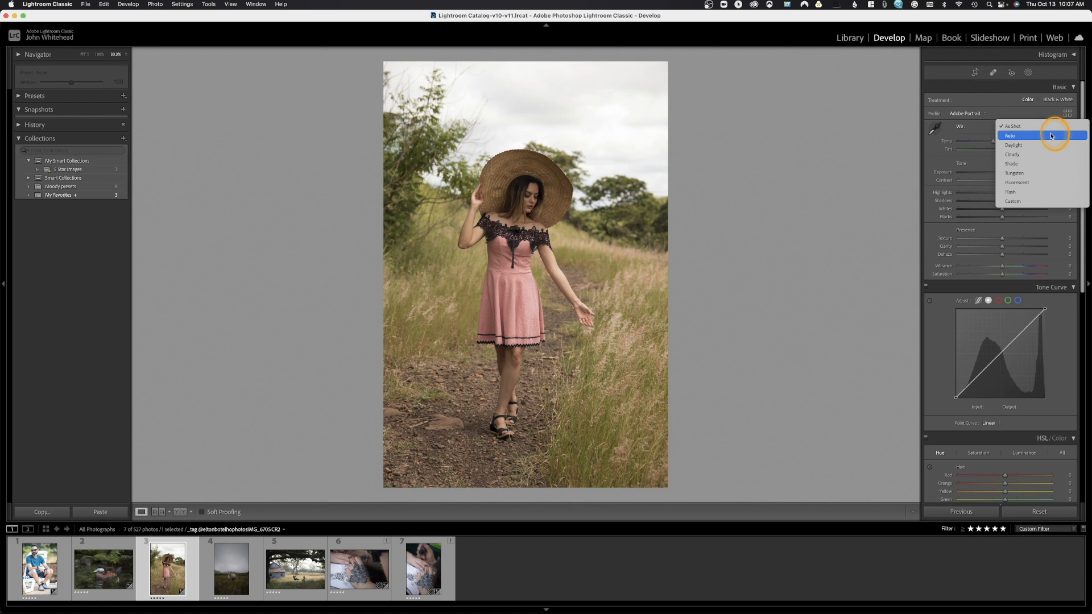
pyautogui.click(1052, 136)
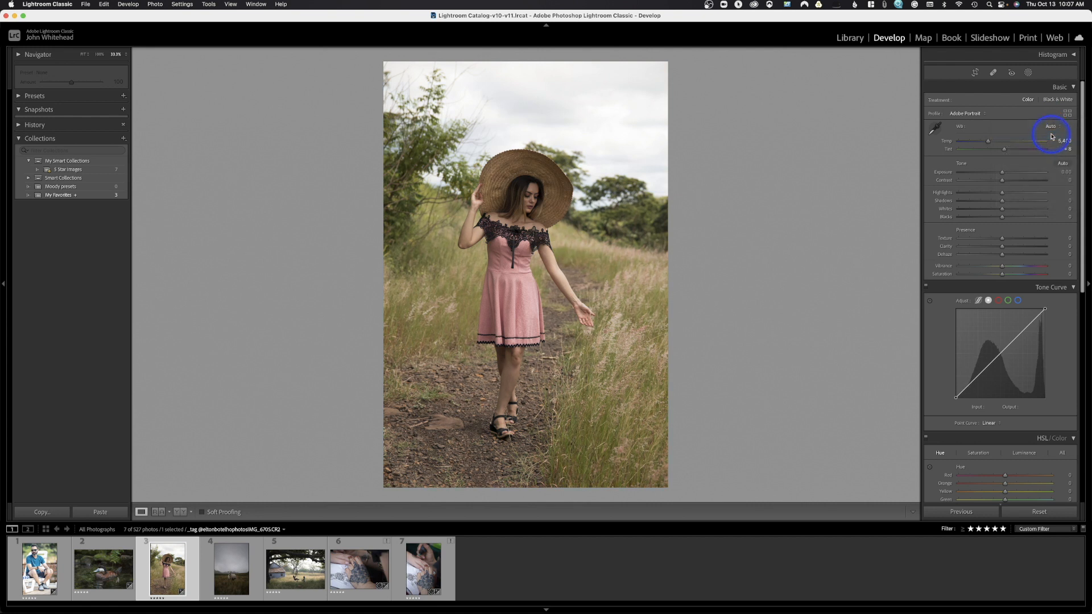
pyautogui.moveTo(1004, 152); pyautogui.dragTo(1003, 153)
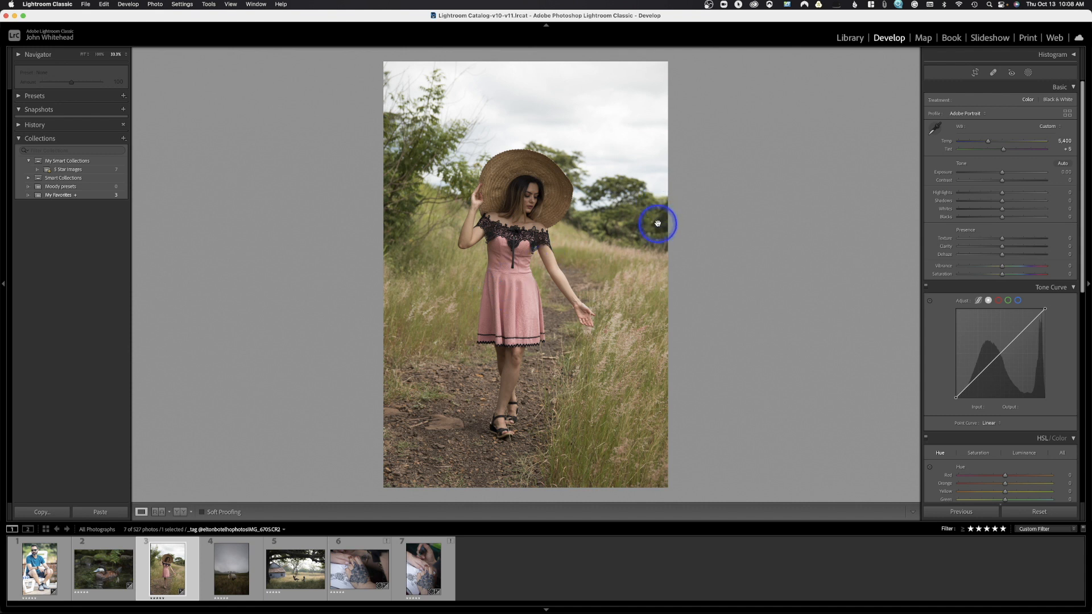
# Step: Add a Select Subject mask on the woman with exposure about 0.09 and shadows 24, and toggle the mask's visibility to compare
pyautogui.click(1029, 73)
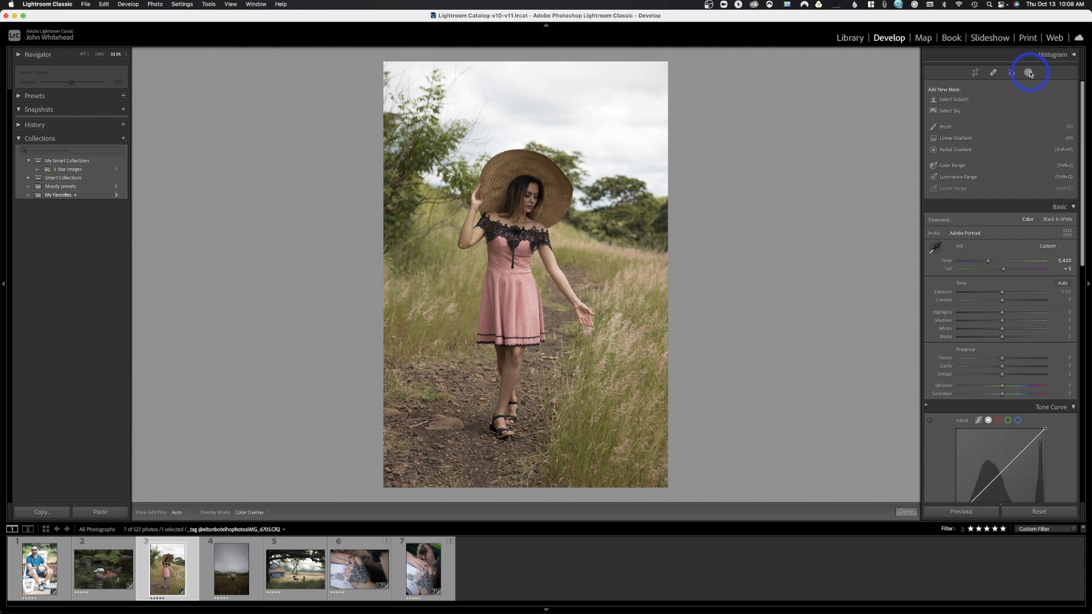
pyautogui.click(981, 101)
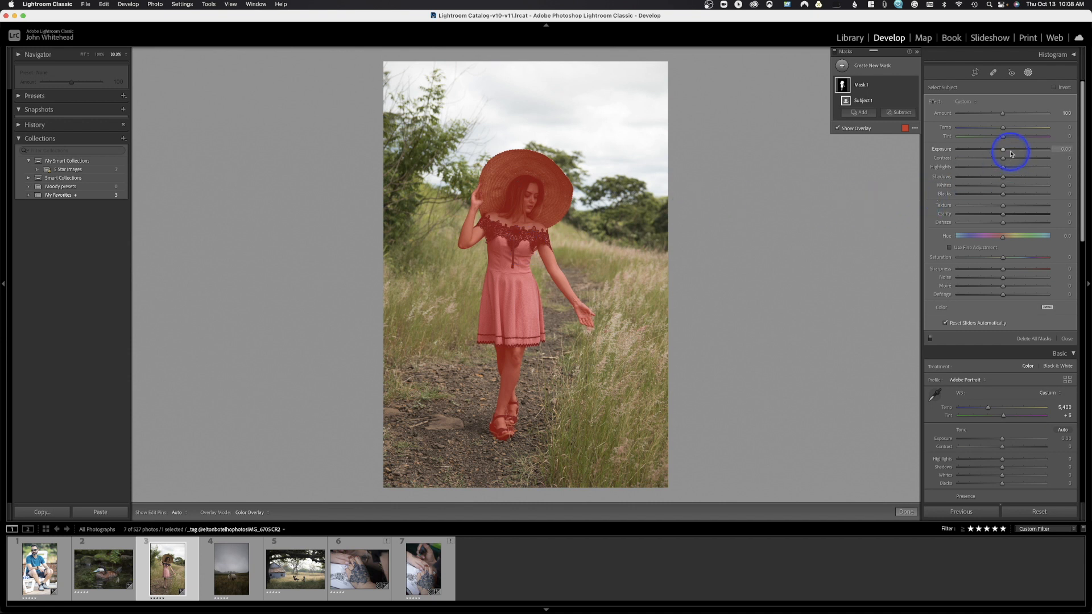
pyautogui.moveTo(1006, 151); pyautogui.dragTo(1008, 151)
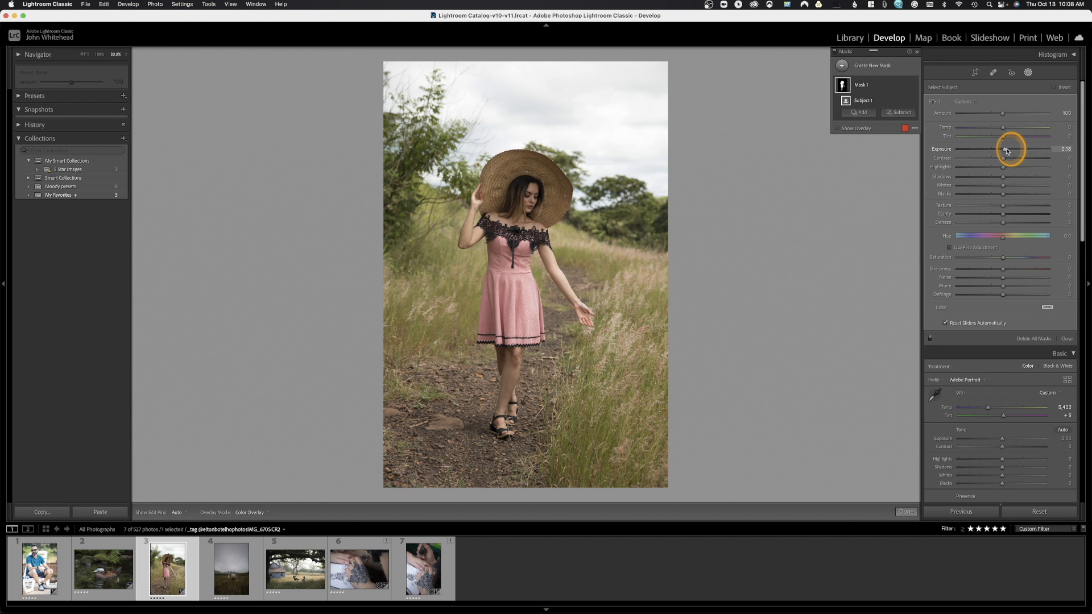
pyautogui.moveTo(1007, 152); pyautogui.dragTo(1005, 151)
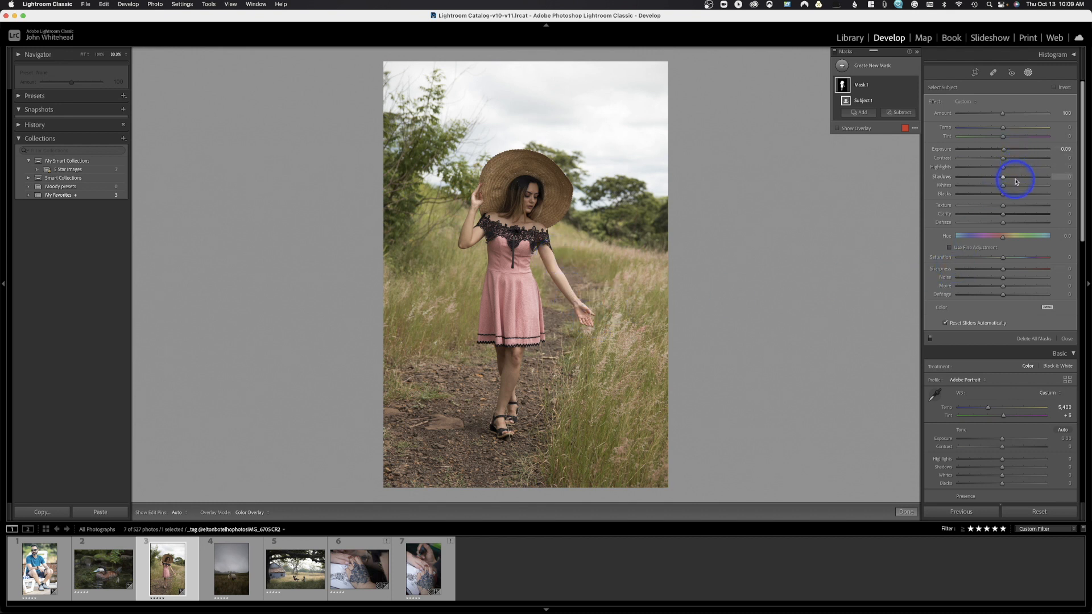
pyautogui.moveTo(1016, 179); pyautogui.dragTo(1015, 179)
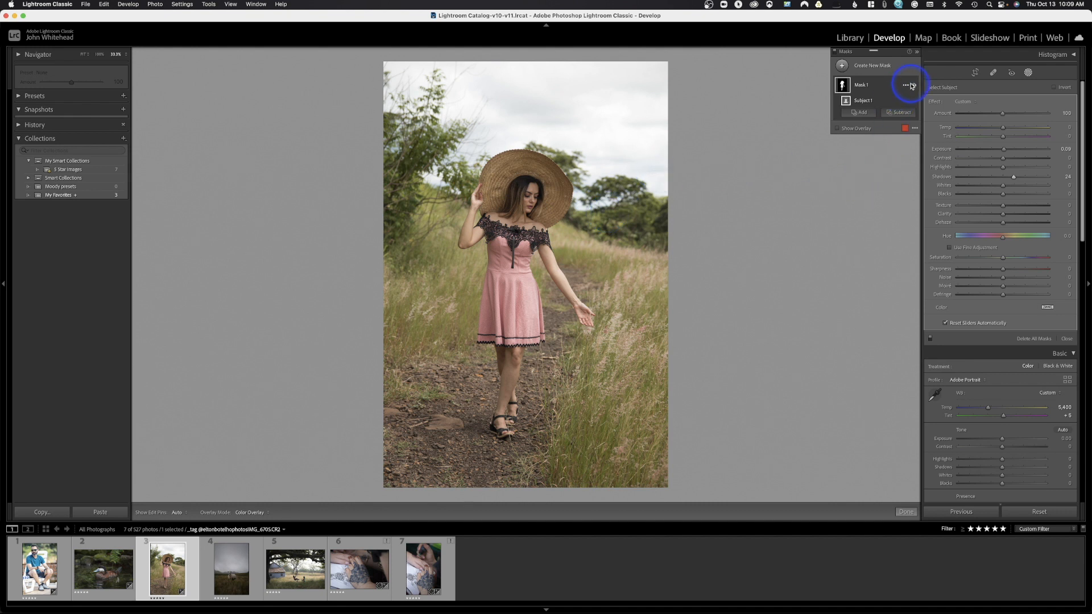
pyautogui.click(913, 87)
pyautogui.click(914, 87)
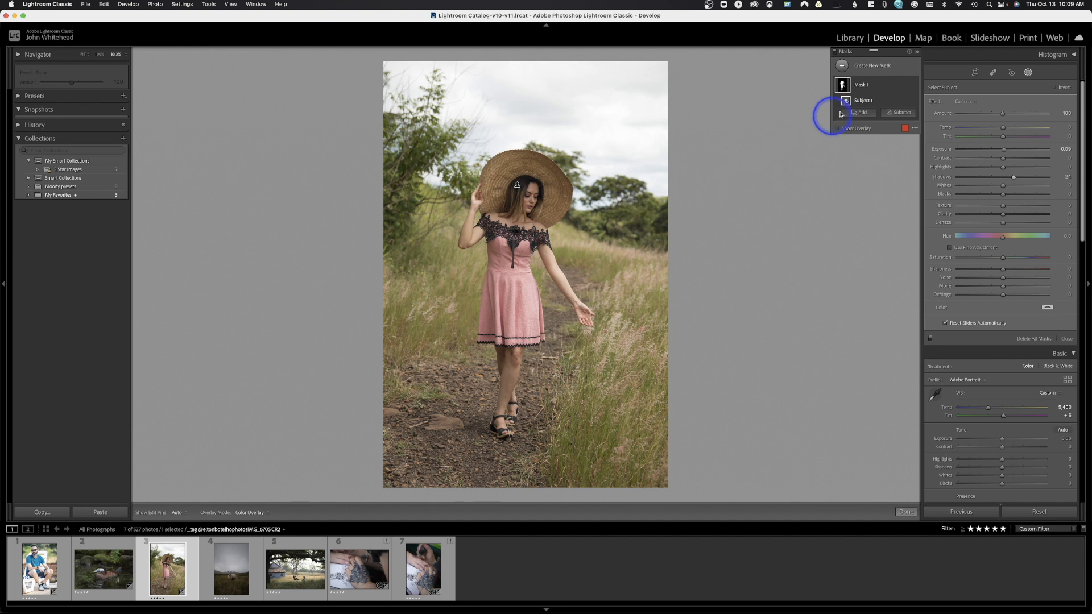
# Step: Add a Select Sky mask and lower its exposure to -0.66
pyautogui.click(844, 66)
pyautogui.click(886, 94)
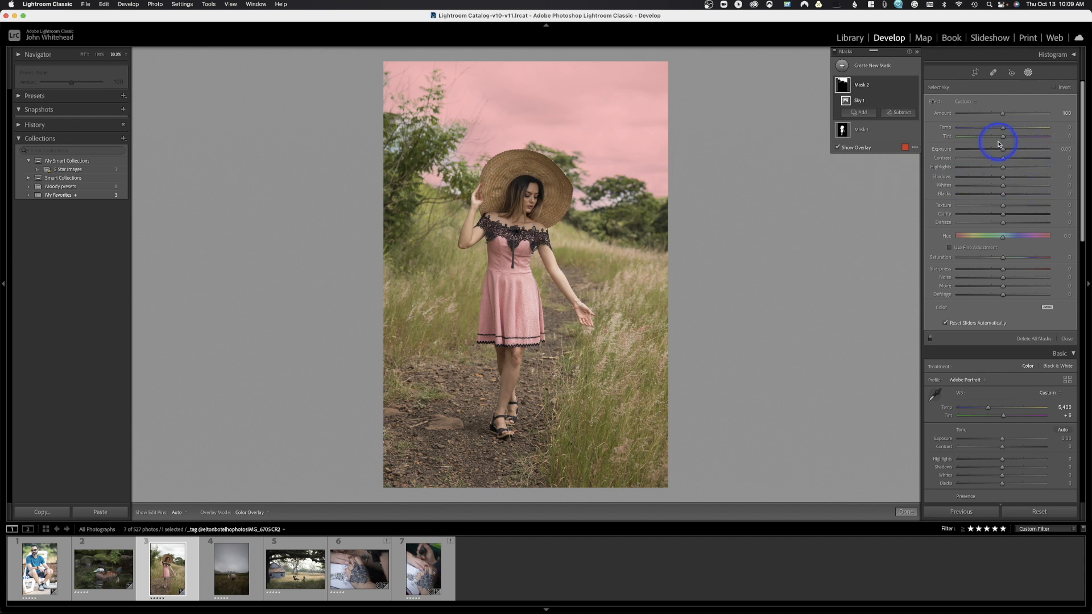
pyautogui.moveTo(996, 149); pyautogui.dragTo(996, 152)
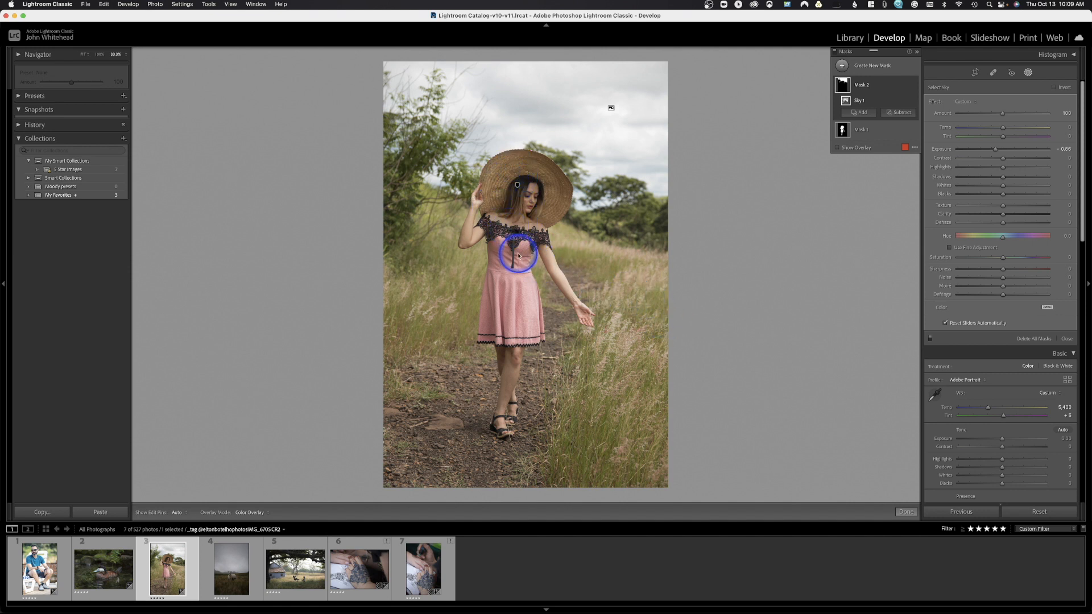
# Step: Create a second Select Subject mask and subtract the woman's outstretched arm from it with a size 7.0 brush
pyautogui.click(845, 66)
pyautogui.click(887, 85)
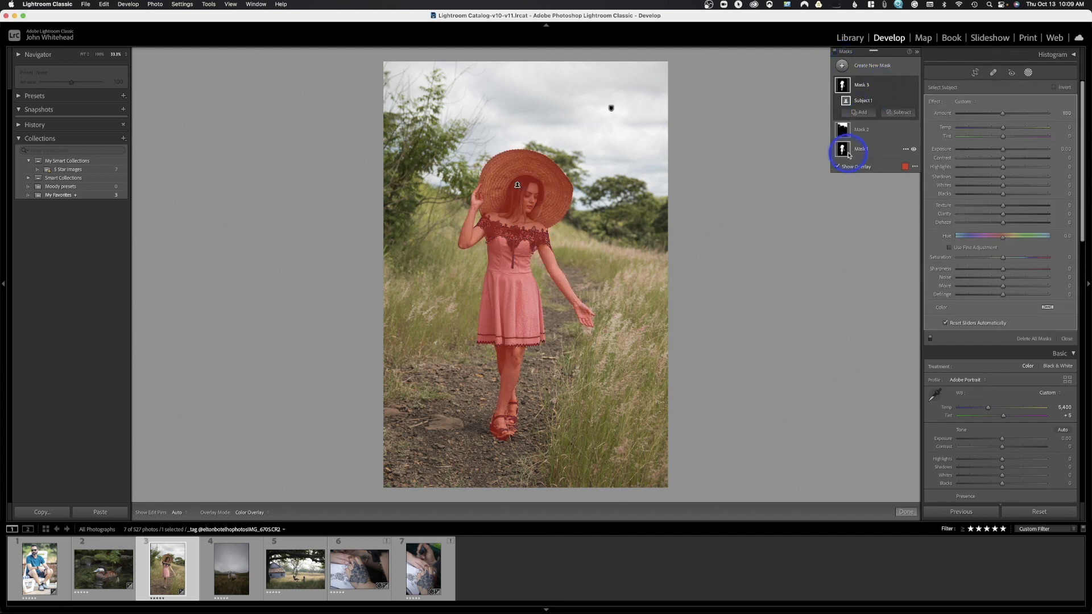
pyautogui.click(900, 113)
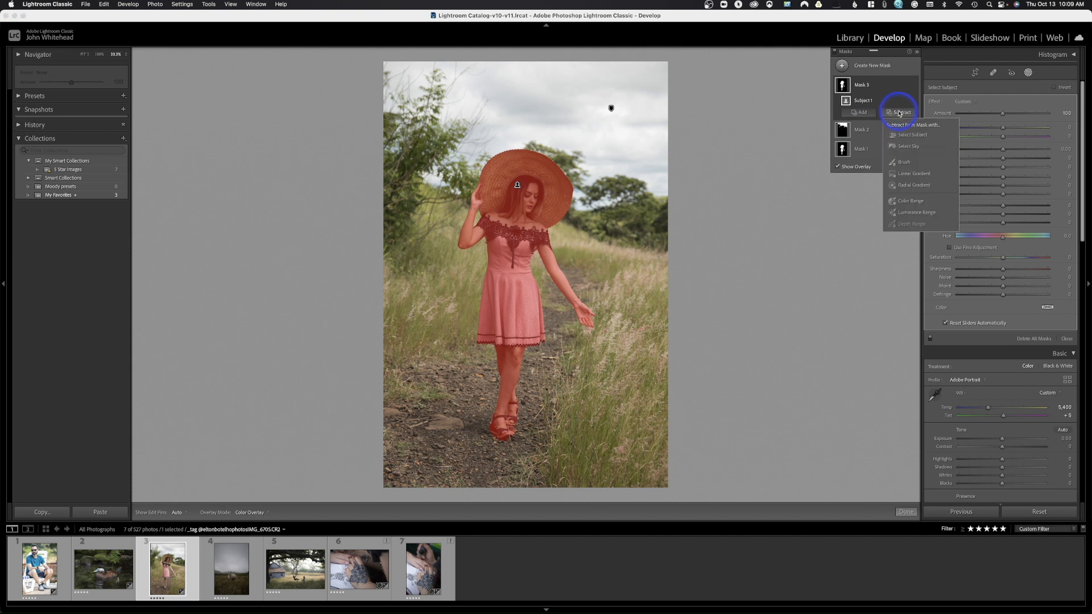
pyautogui.click(905, 163)
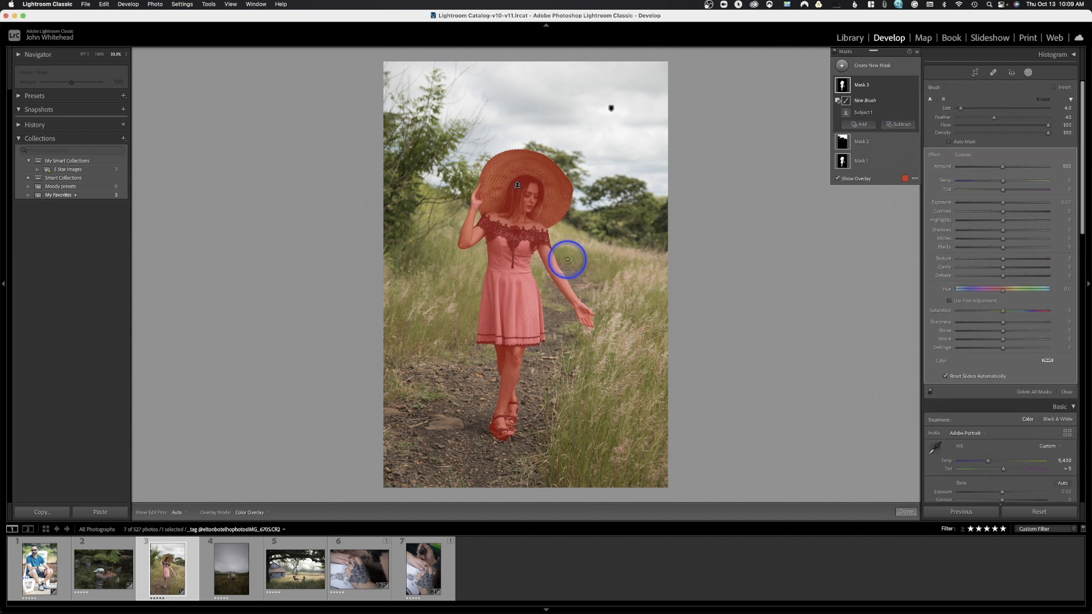
pyautogui.press('[')
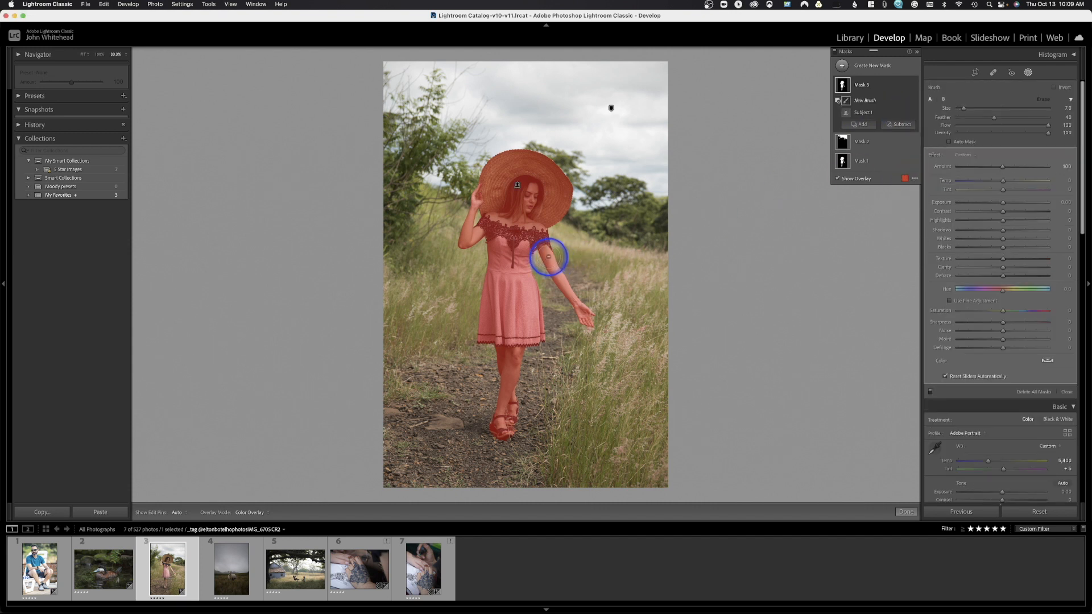
pyautogui.press('h')
pyautogui.moveTo(548, 256)
pyautogui.mouseDown()
pyautogui.moveTo(608, 342)
pyautogui.moveTo(584, 314)
pyautogui.mouseUp()
pyautogui.press('h')
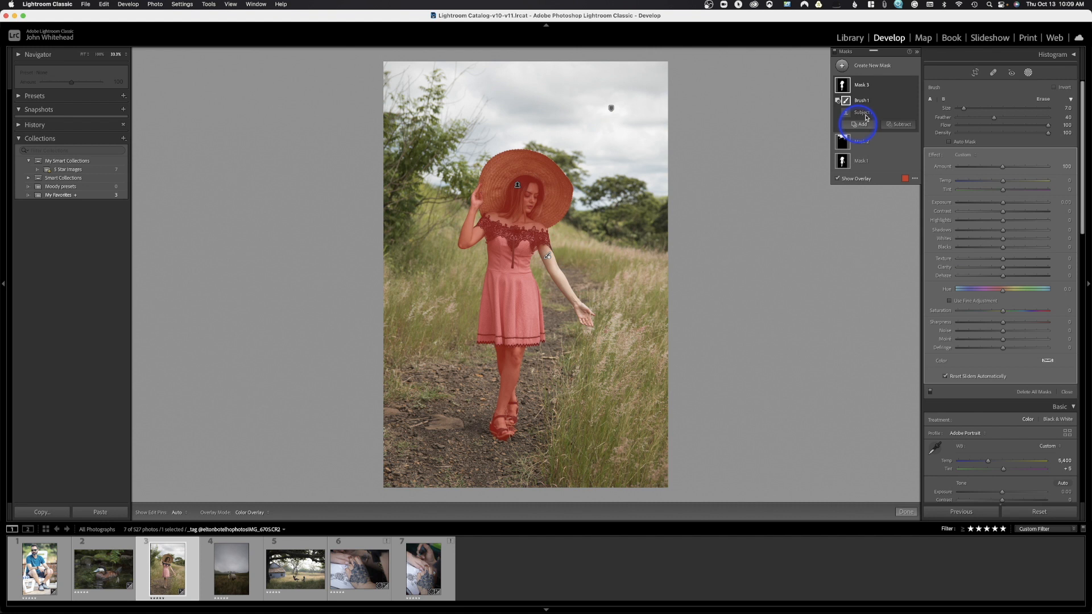
# Step: Set the new subject mask's exposure to 0.32, shadows to 11, hue to 5.0 and saturation to -2
pyautogui.moveTo(1003, 203); pyautogui.dragTo(1008, 208)
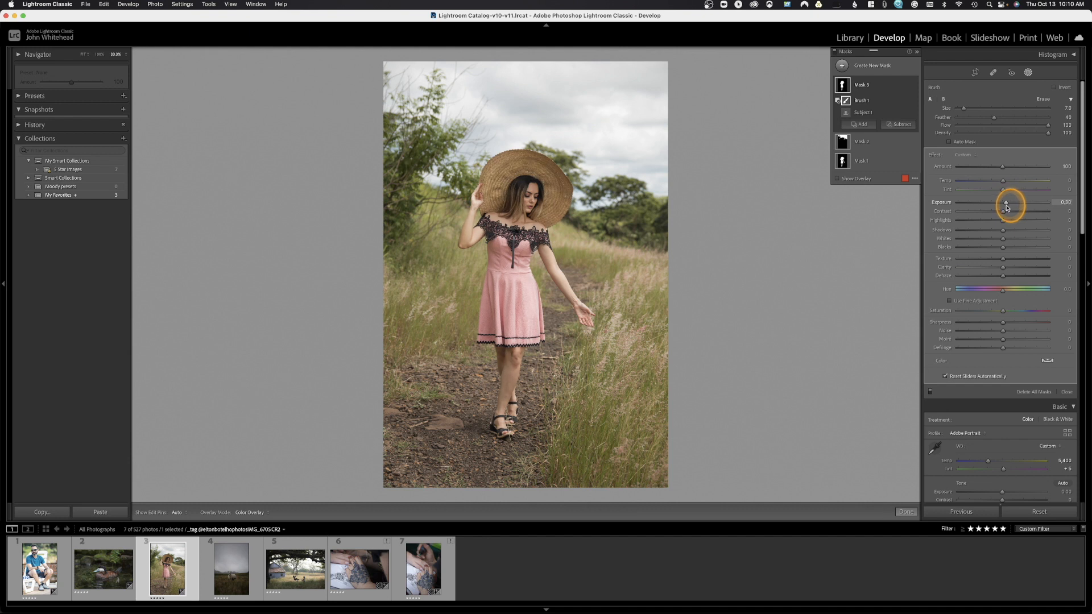
pyautogui.moveTo(1007, 208); pyautogui.dragTo(1009, 232)
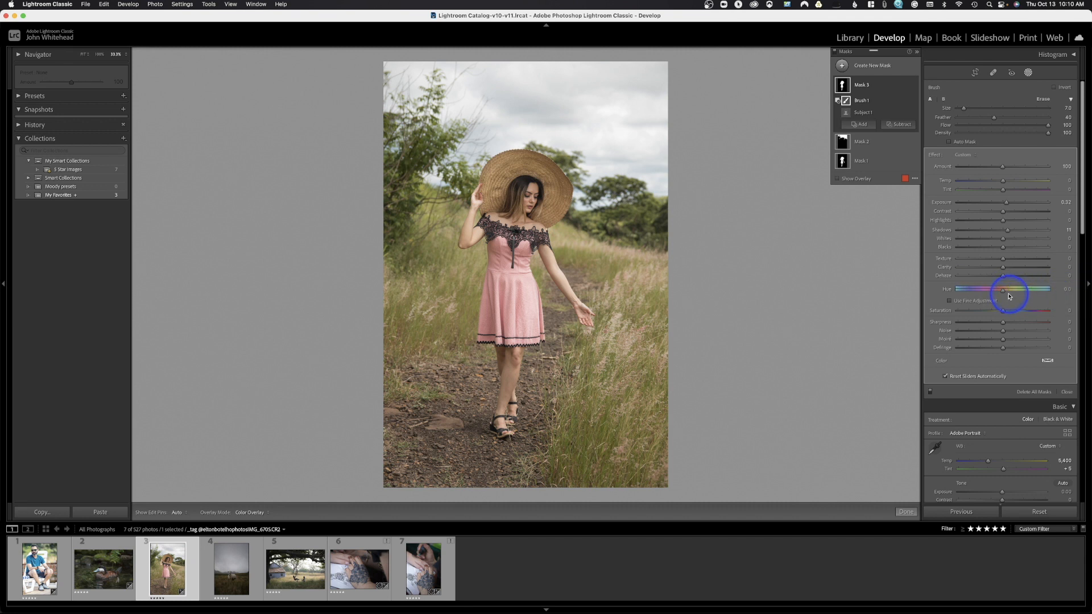
pyautogui.moveTo(1006, 291)
pyautogui.mouseDown()
pyautogui.moveTo(1022, 291)
pyautogui.moveTo(1004, 296)
pyautogui.mouseUp()
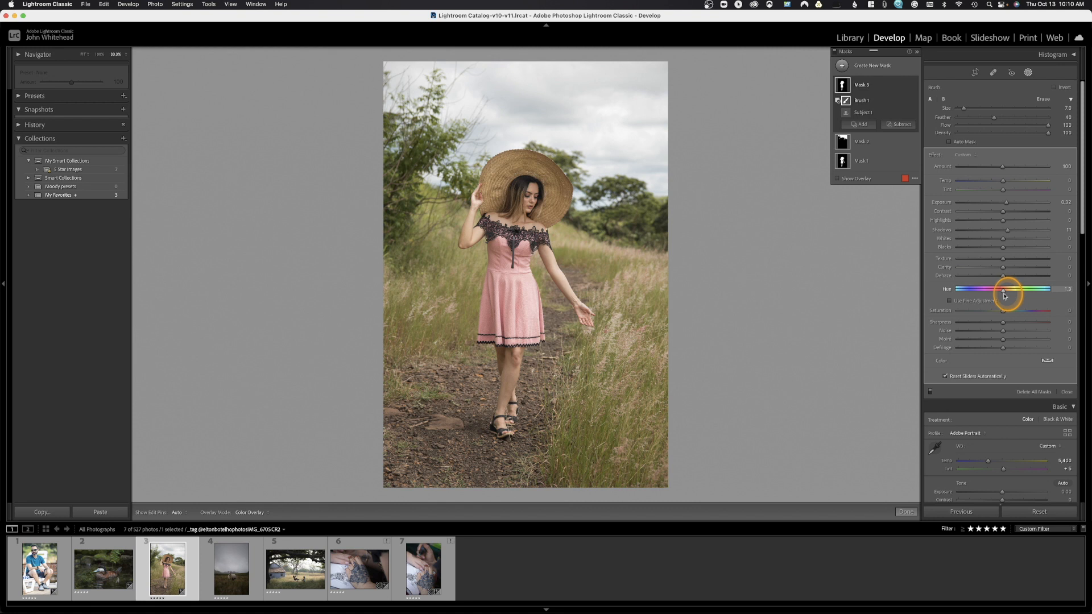
pyautogui.moveTo(1004, 296); pyautogui.dragTo(1004, 294)
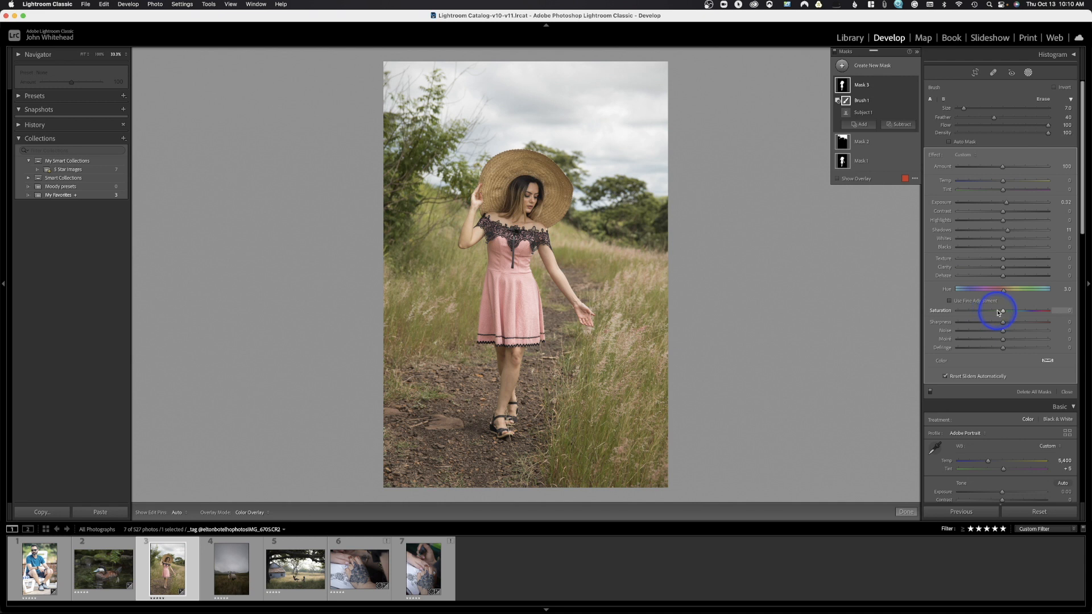
pyautogui.moveTo(998, 311); pyautogui.dragTo(1001, 316)
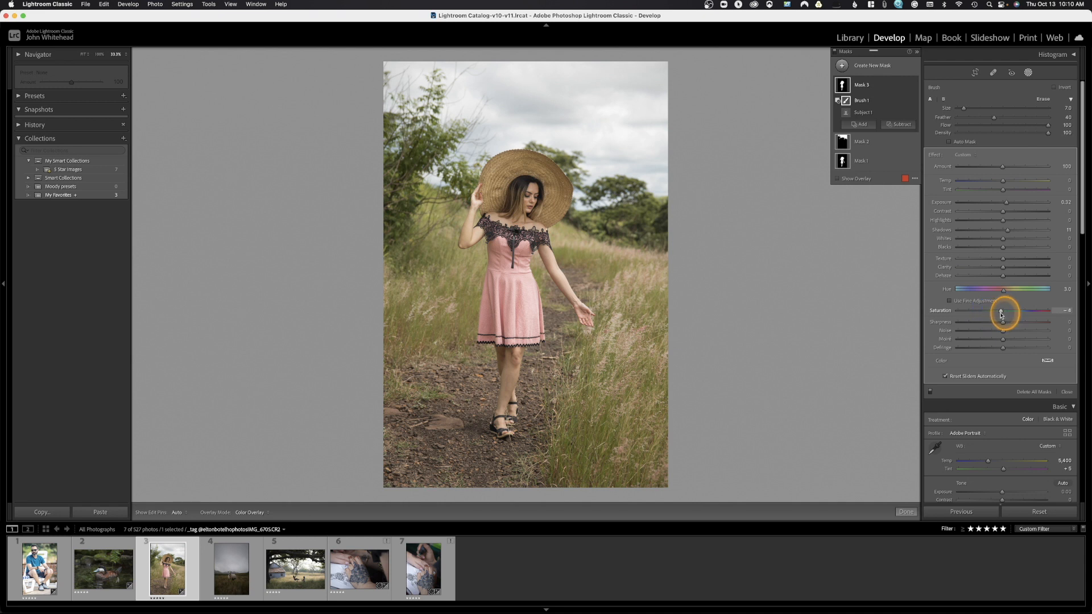
pyautogui.moveTo(1002, 315); pyautogui.dragTo(1003, 315)
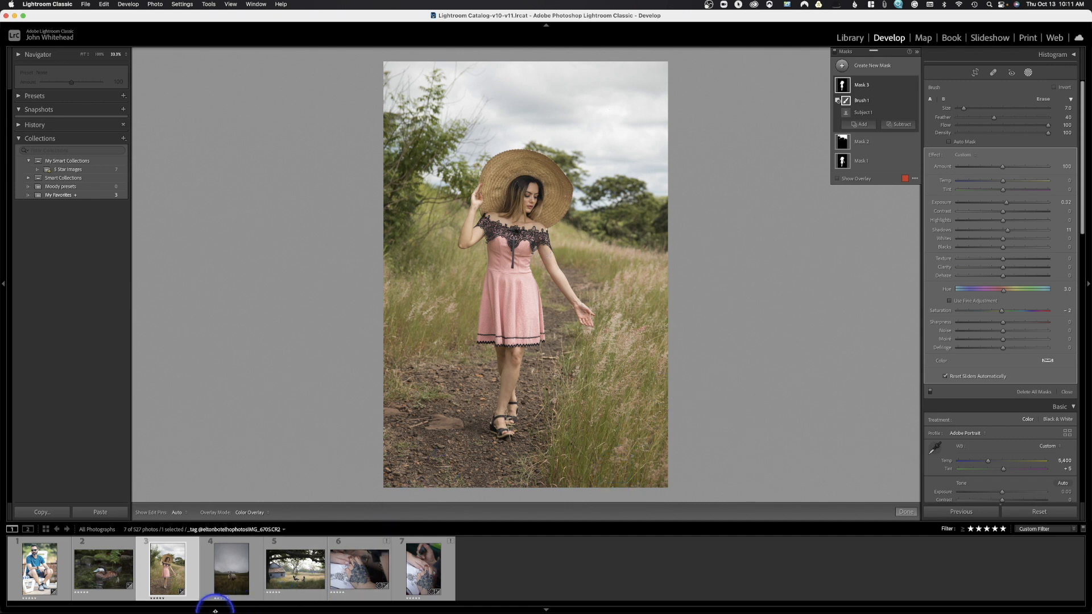
# Step: Open the sheep photo, leave masking, and raise the overall exposure to +0.65
pyautogui.click(231, 583)
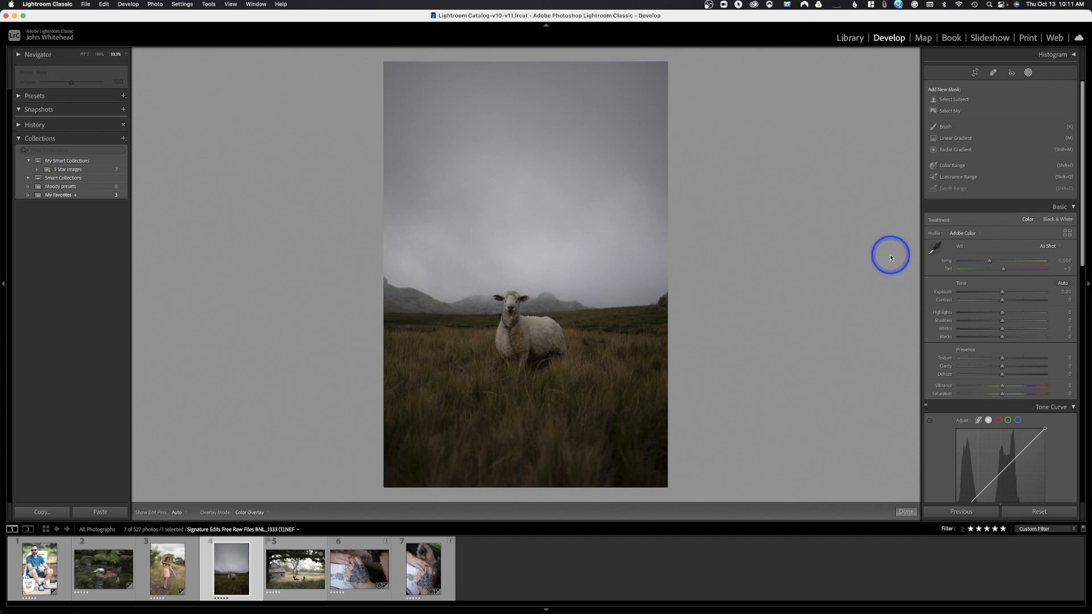
pyautogui.click(1028, 73)
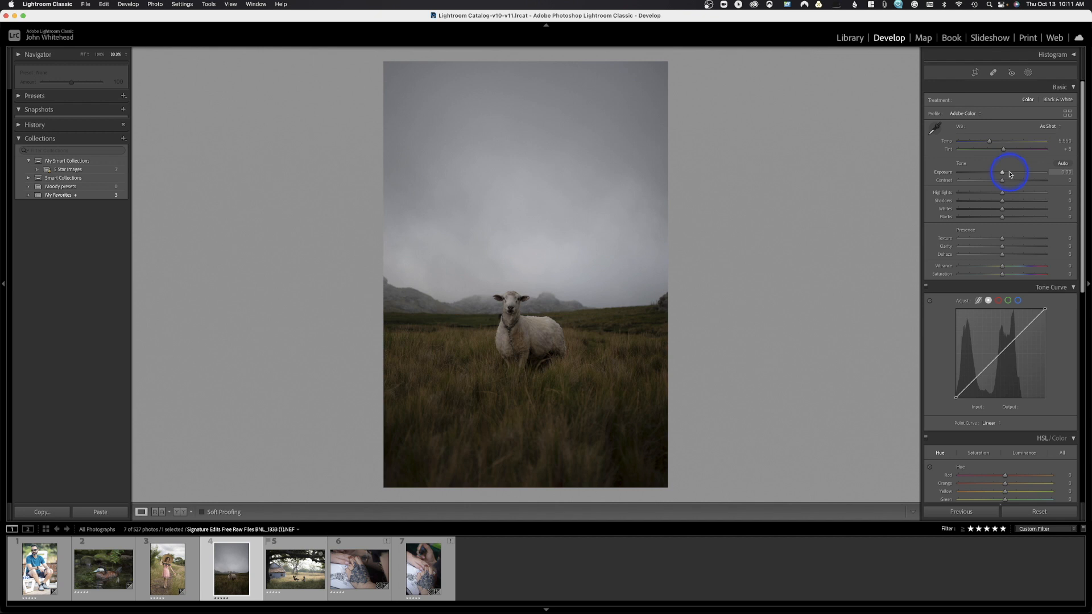
pyautogui.moveTo(1011, 174); pyautogui.dragTo(1009, 174)
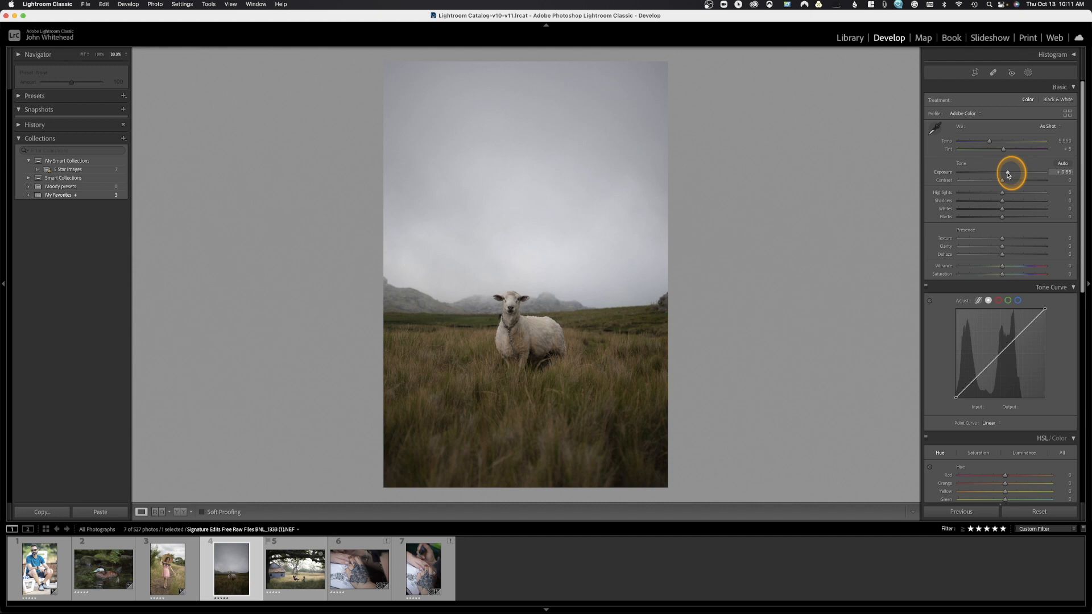
pyautogui.moveTo(1009, 175); pyautogui.dragTo(1008, 173)
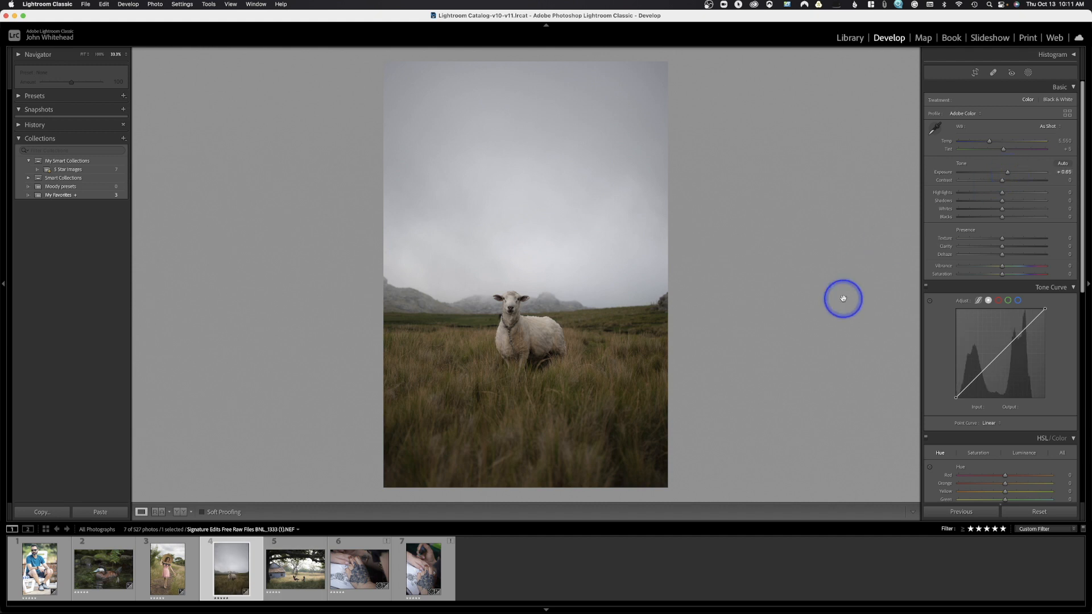
# Step: Add a Select Subject mask on the sheep and raise its exposure to 0.28 and highlights to 8
pyautogui.click(1029, 73)
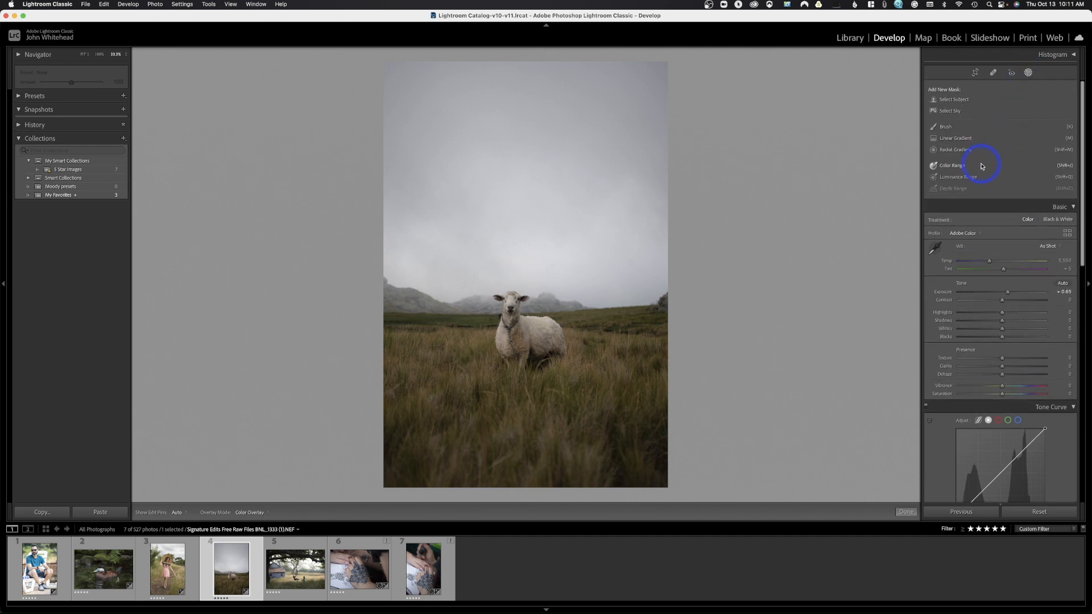
pyautogui.click(958, 102)
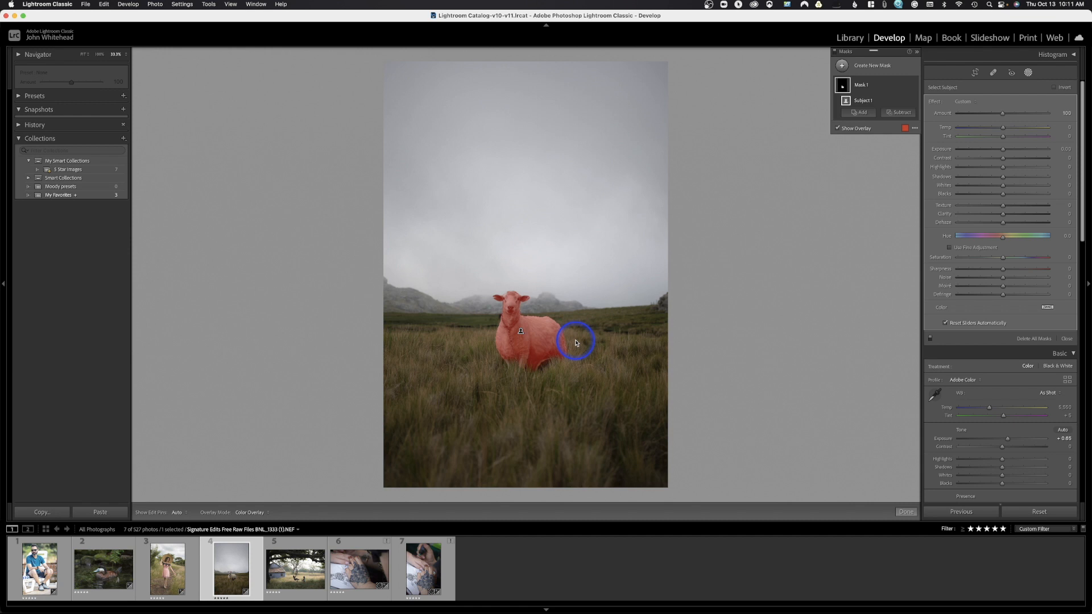
pyautogui.moveTo(1007, 149)
pyautogui.mouseDown()
pyautogui.moveTo(1008, 170)
pyautogui.moveTo(1007, 151)
pyautogui.mouseUp()
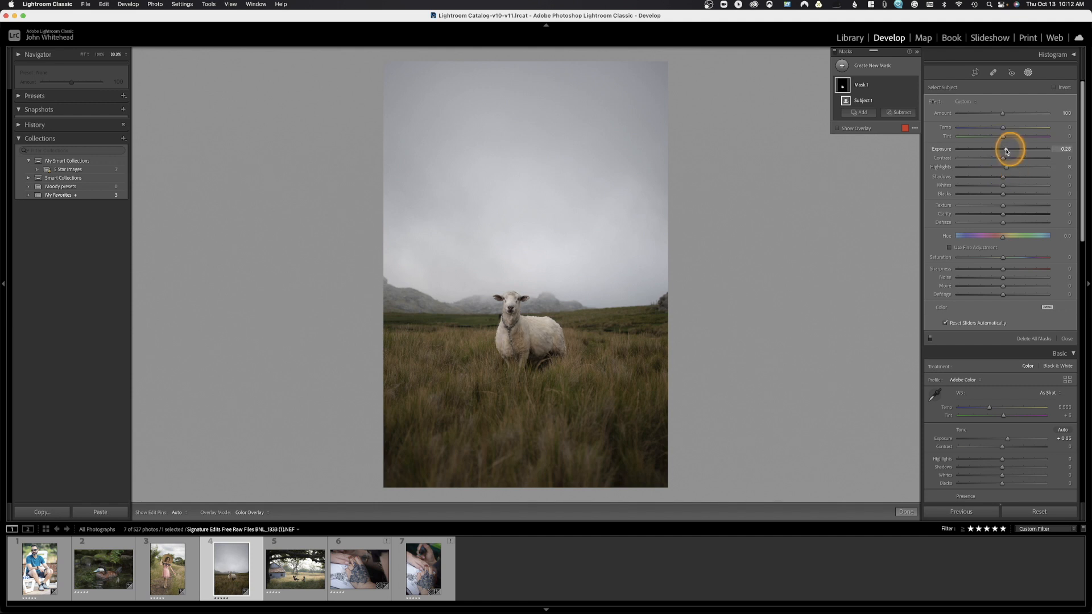
pyautogui.moveTo(1007, 151); pyautogui.dragTo(1007, 151)
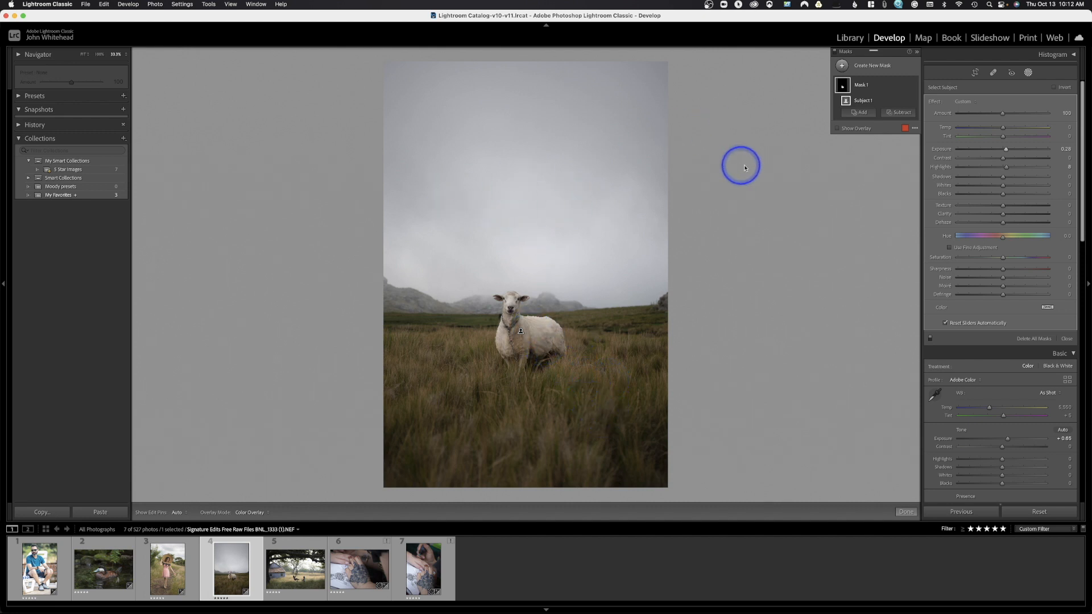
# Step: Create a Select Sky mask and lower its exposure to -0.23, undoing a trial change of its temperature
pyautogui.click(848, 66)
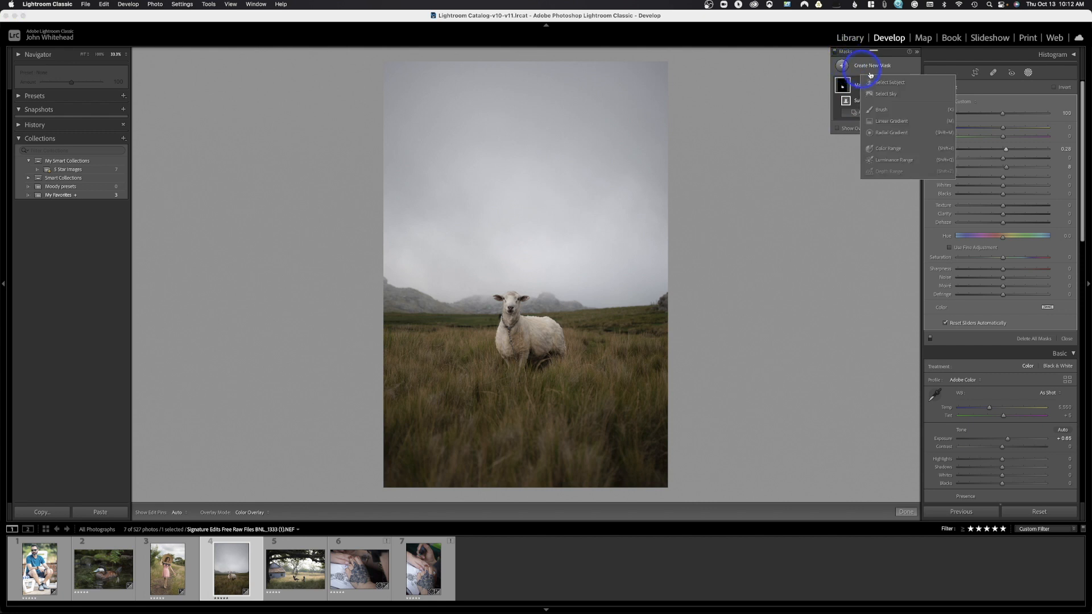
pyautogui.click(892, 94)
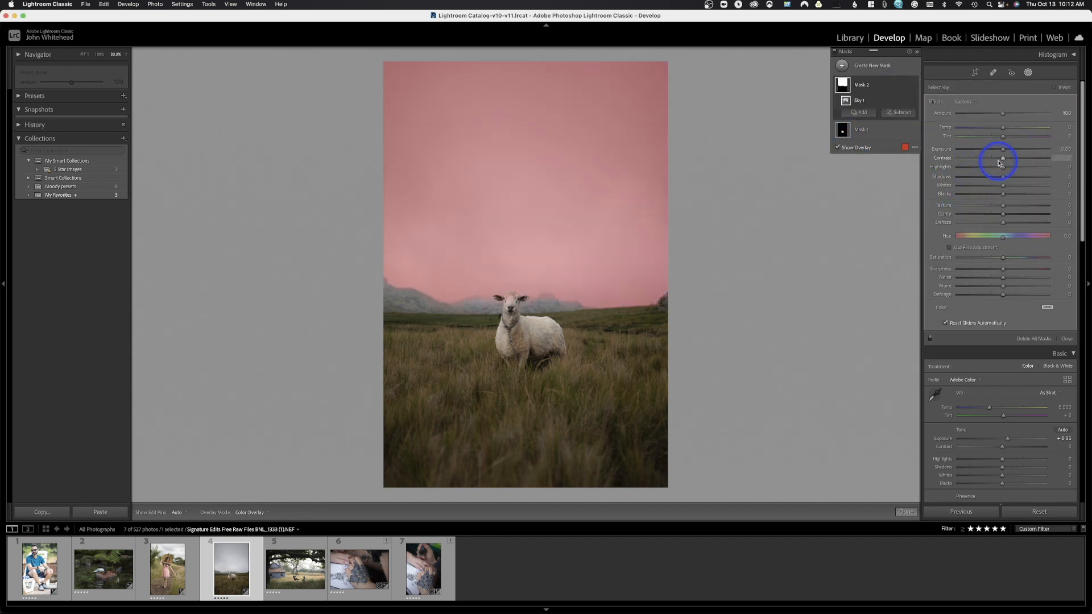
pyautogui.moveTo(1003, 152); pyautogui.dragTo(1001, 154)
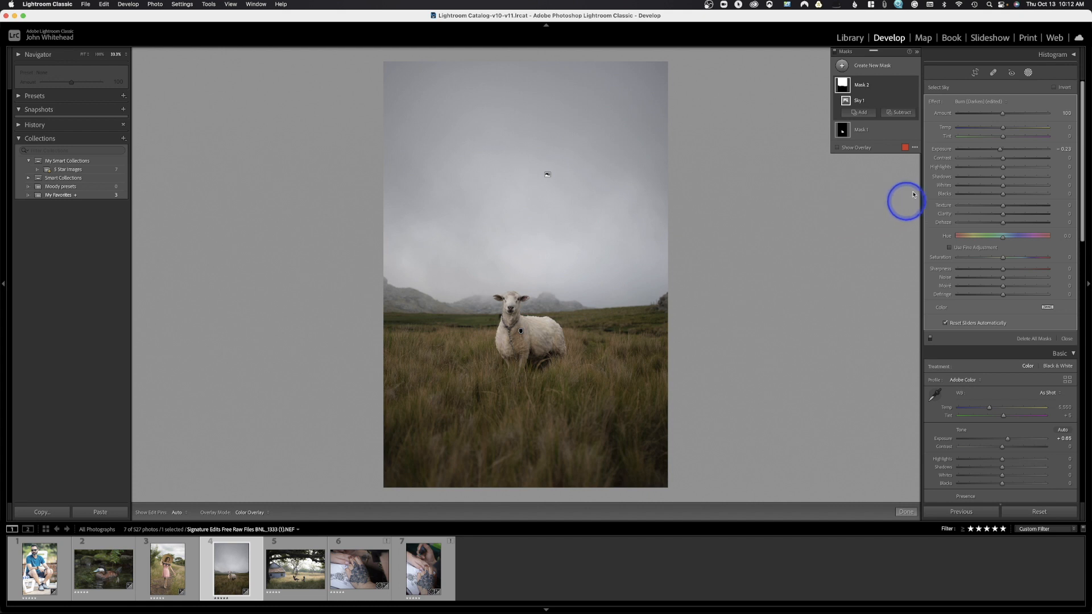
pyautogui.moveTo(1002, 127)
pyautogui.mouseDown()
pyautogui.moveTo(1021, 130)
pyautogui.moveTo(1001, 133)
pyautogui.mouseUp()
pyautogui.press('super+z')
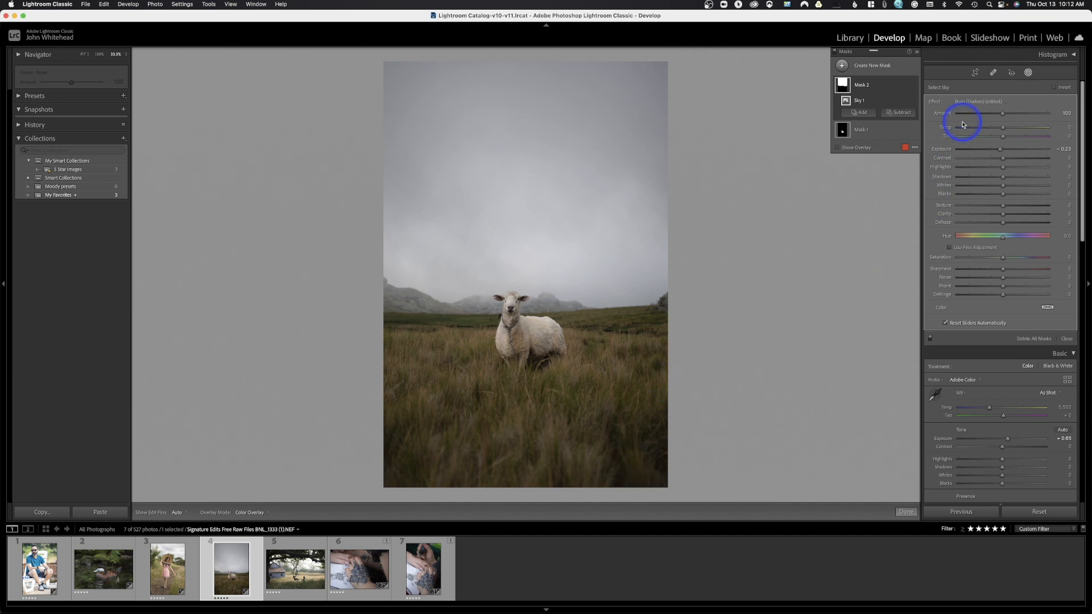
# Step: Leave masking, try a higher overall exposure for the sheep photo, and undo it
pyautogui.click(1028, 72)
pyautogui.moveTo(1009, 174); pyautogui.dragTo(1011, 175)
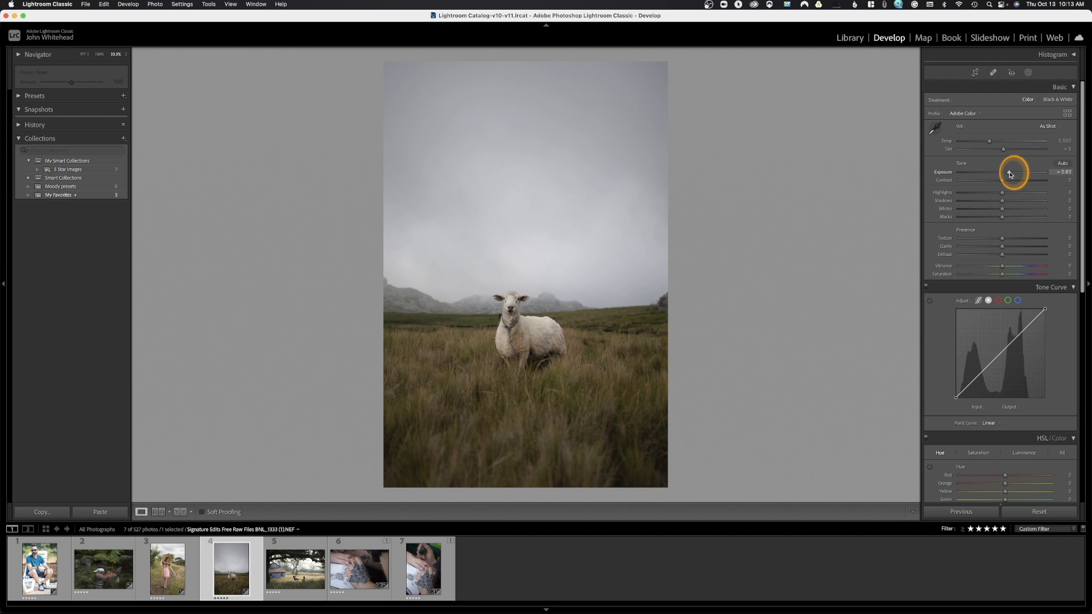
pyautogui.moveTo(1011, 175); pyautogui.dragTo(1012, 174)
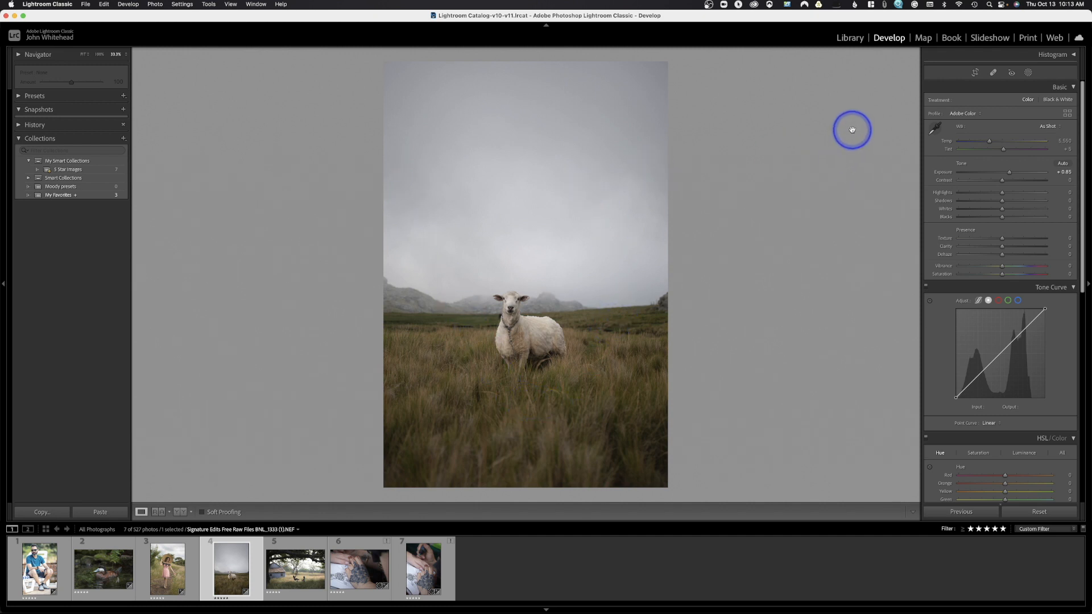
pyautogui.press('super+z')
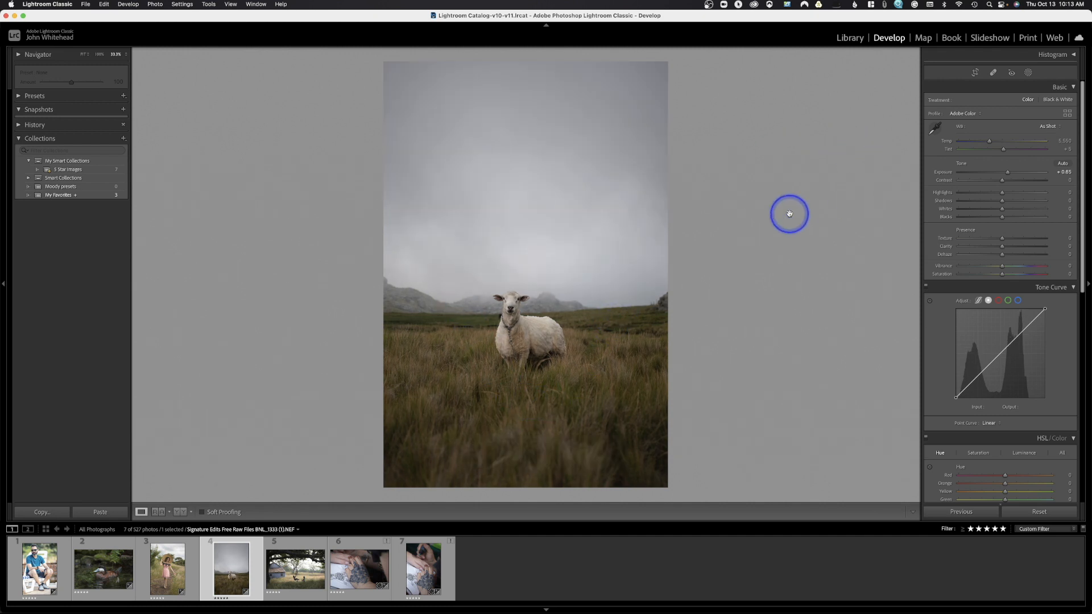
# Step: Duplicate and invert the sky mask, raise the inverted copy's exposure to 0.22, and leave masking
pyautogui.click(1028, 73)
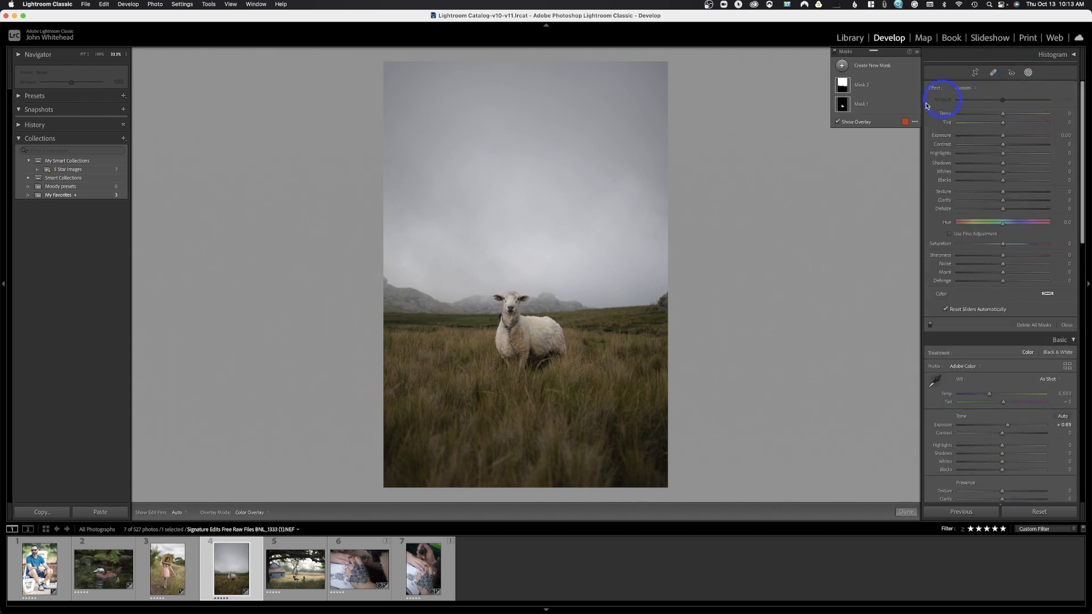
pyautogui.click(844, 84)
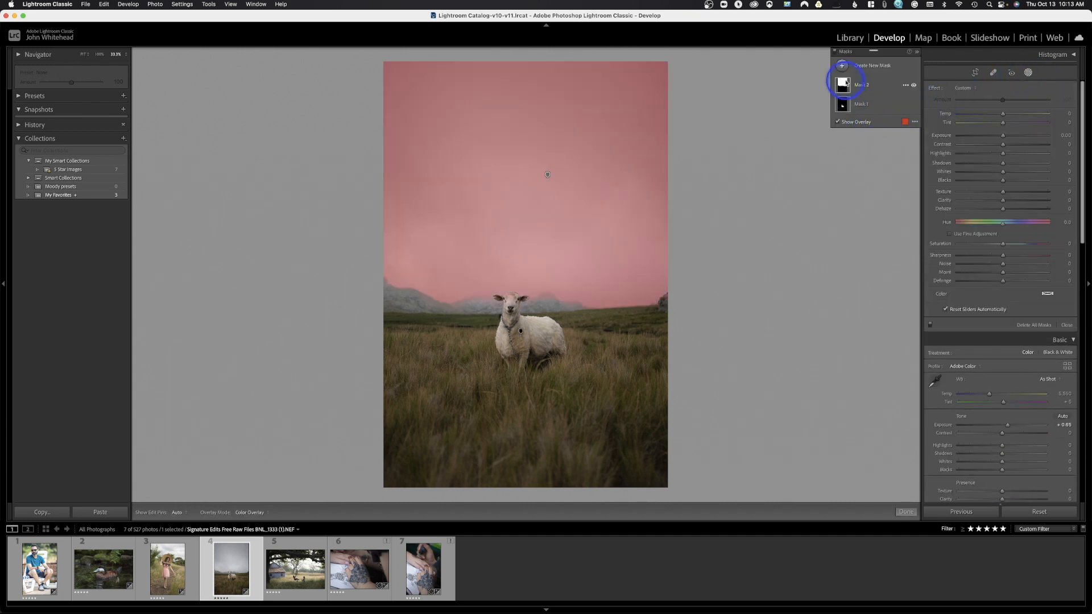
pyautogui.click(907, 87)
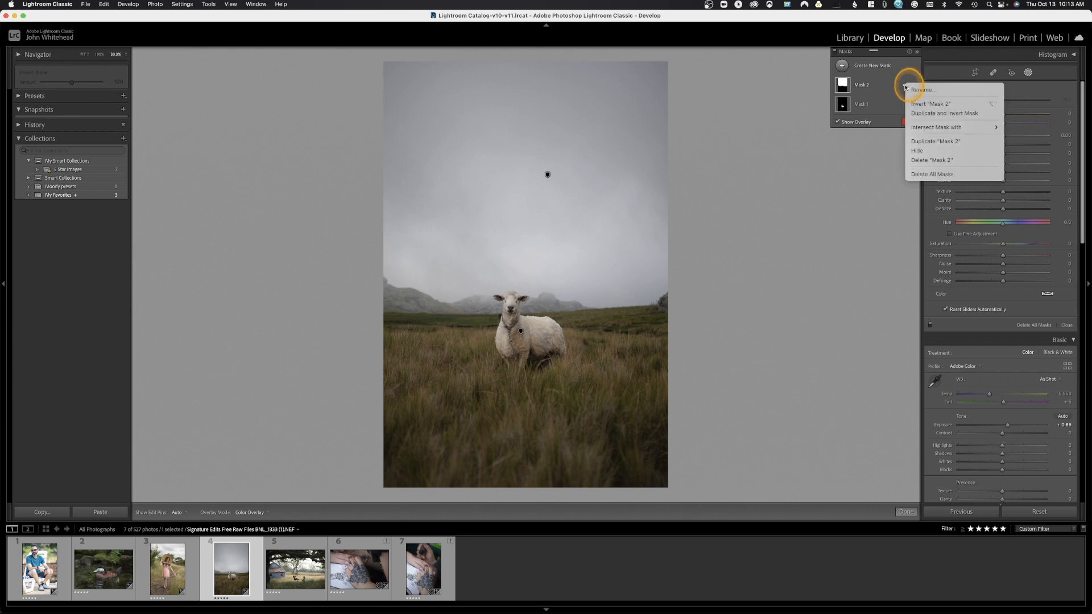
pyautogui.click(921, 113)
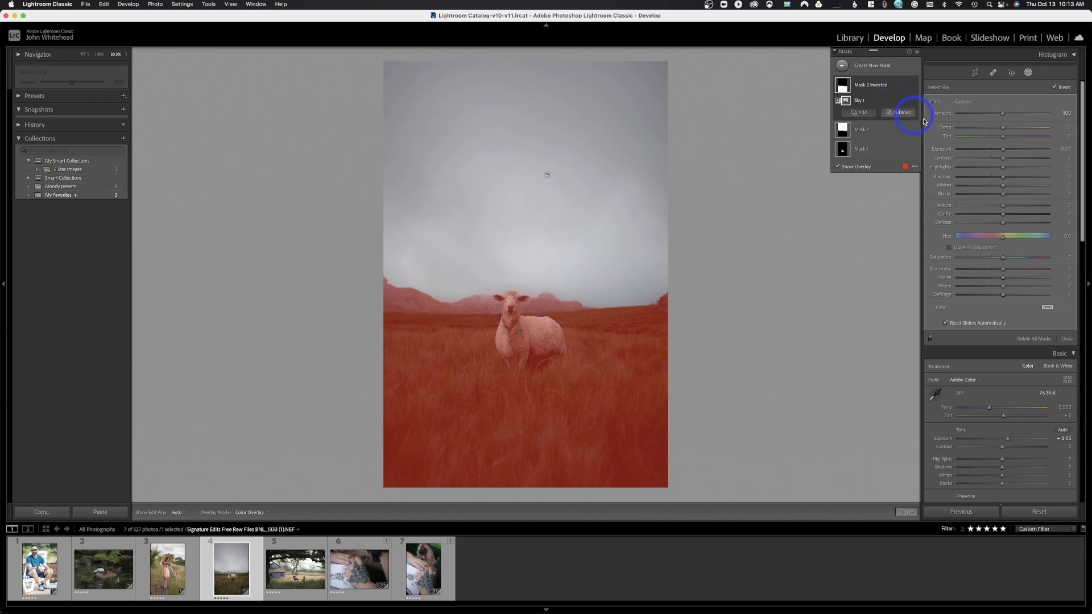
pyautogui.moveTo(1004, 153); pyautogui.dragTo(1009, 154)
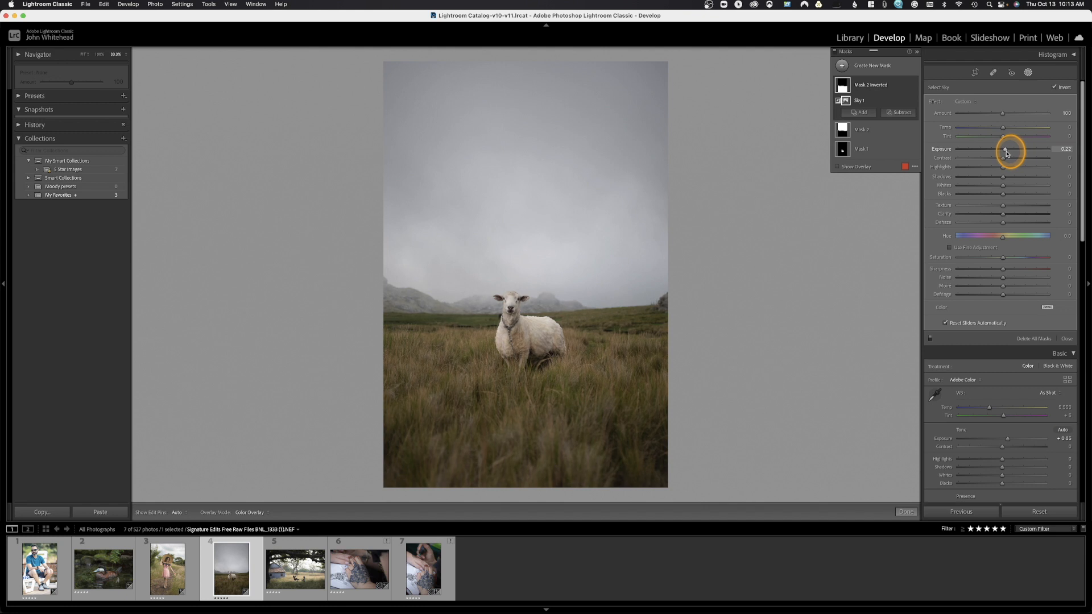
pyautogui.moveTo(1007, 152); pyautogui.dragTo(1005, 151)
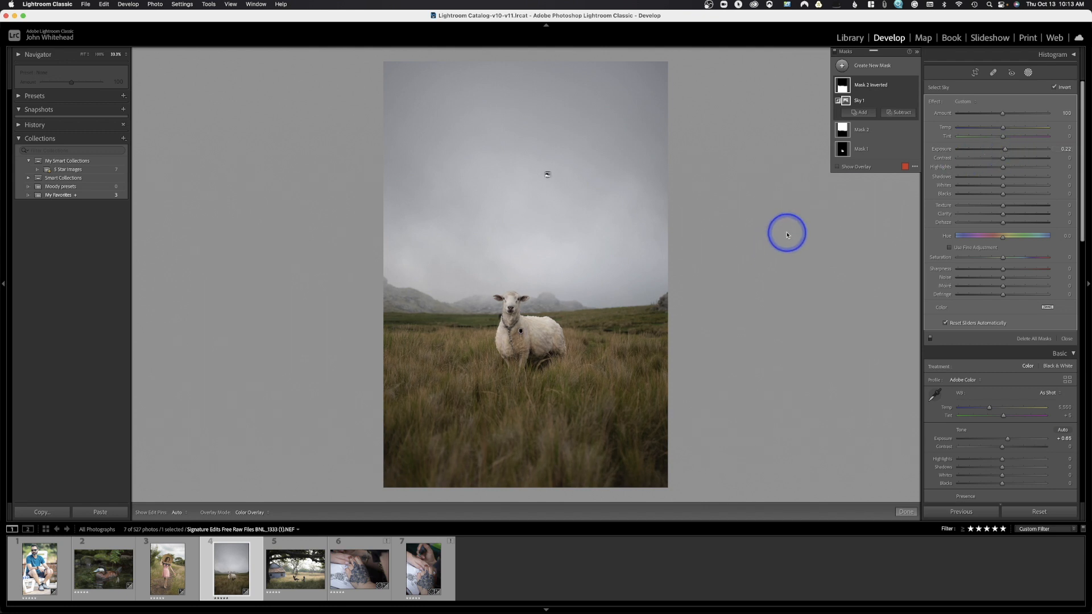
pyautogui.click(1025, 73)
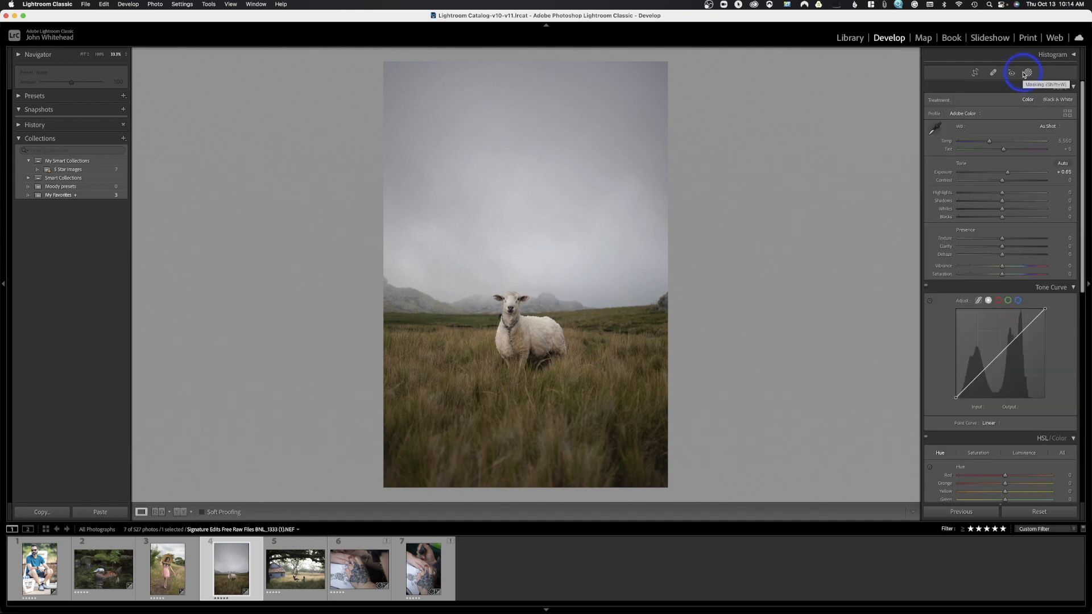
# Step: Compare the before and after versions of the sheep, straw-hat woman and duck photos side by side
pyautogui.click(182, 515)
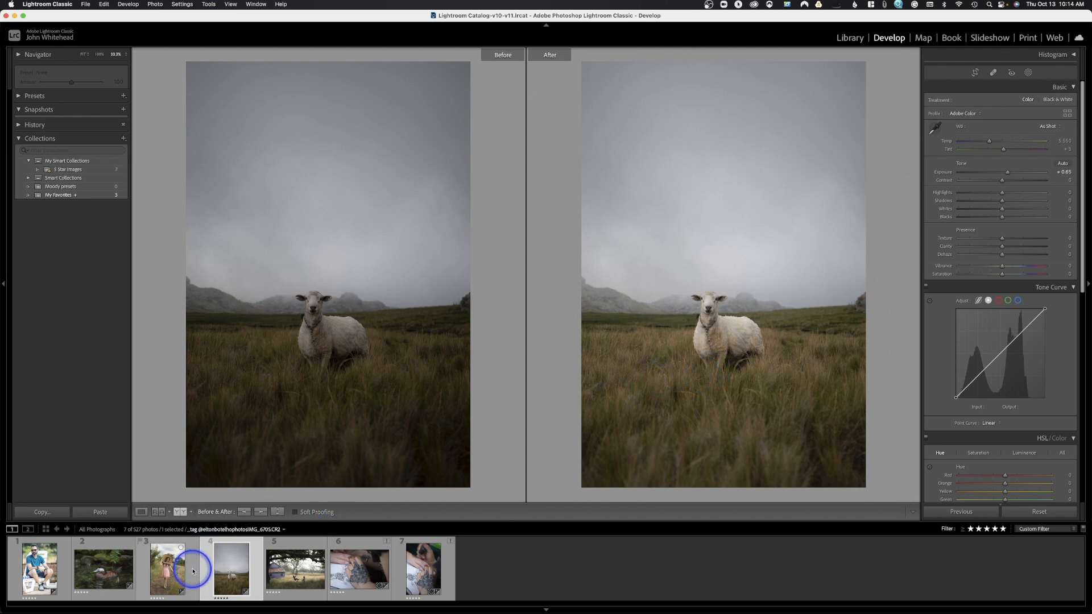
pyautogui.click(174, 568)
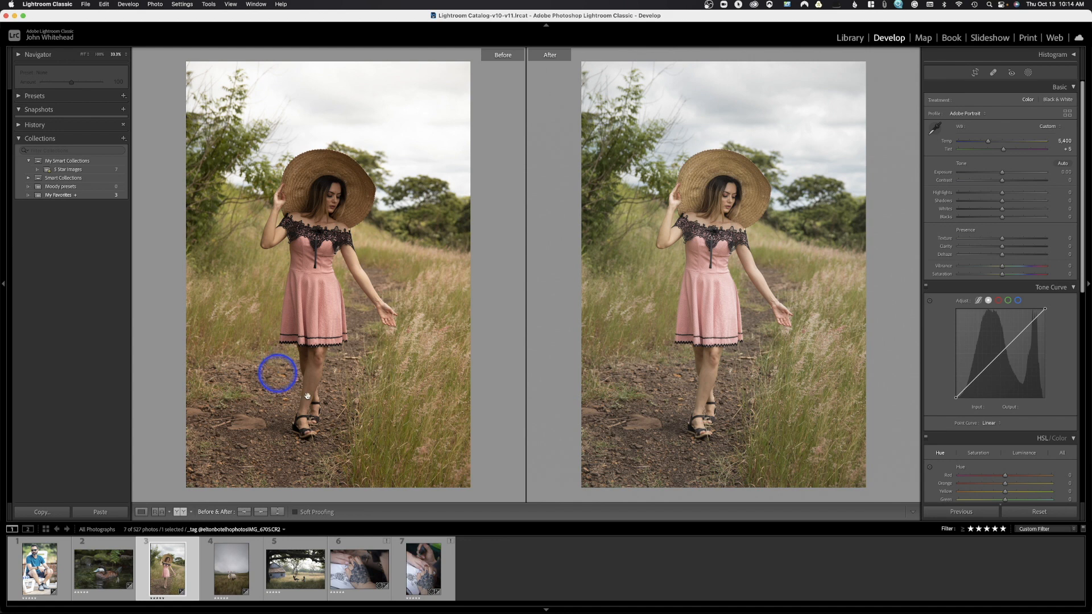
pyautogui.click(95, 577)
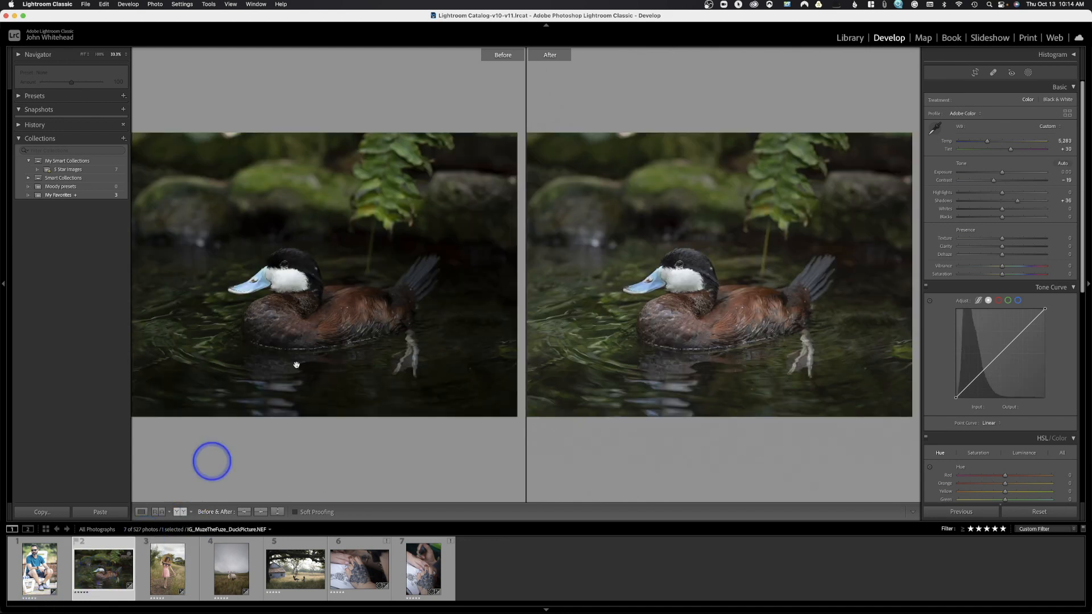